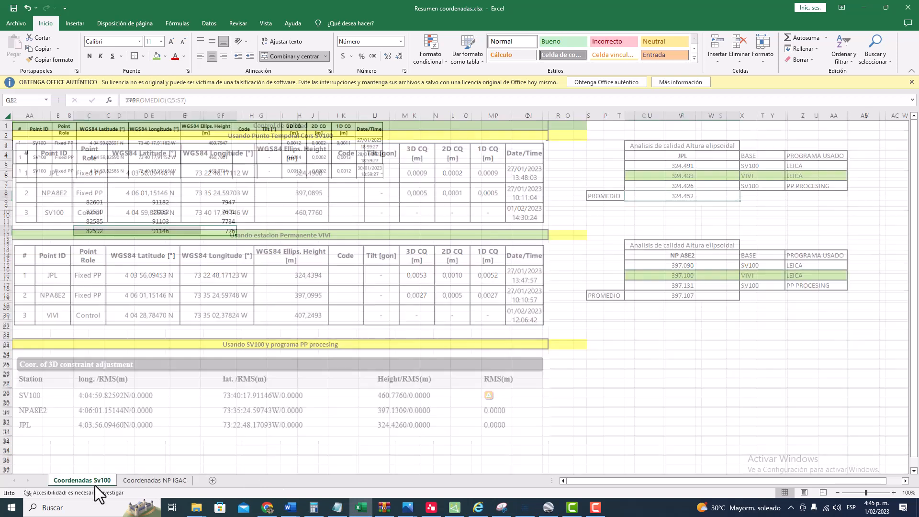
Step: Review the three SV100 coordinate readings and their averages in row 12, and display the Coordenadas NP IGAC sheet
{"action": "left_click", "coordinate": [45, 143]}
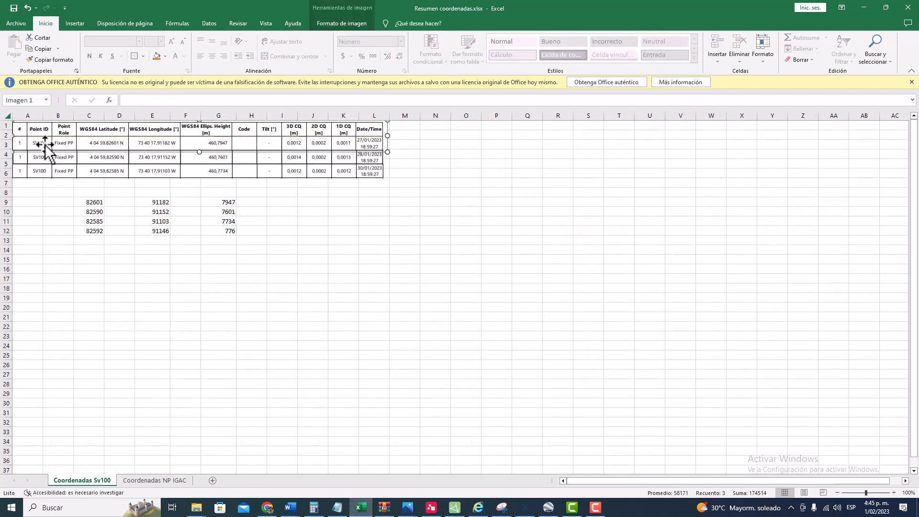
{"action": "left_click", "coordinate": [45, 172]}
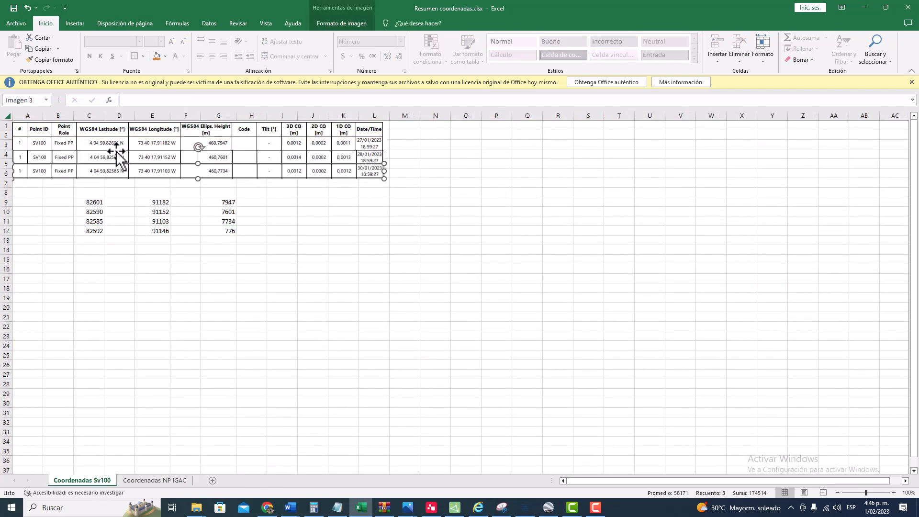
{"action": "left_click", "coordinate": [96, 202]}
{"action": "double_click", "coordinate": [96, 231]}
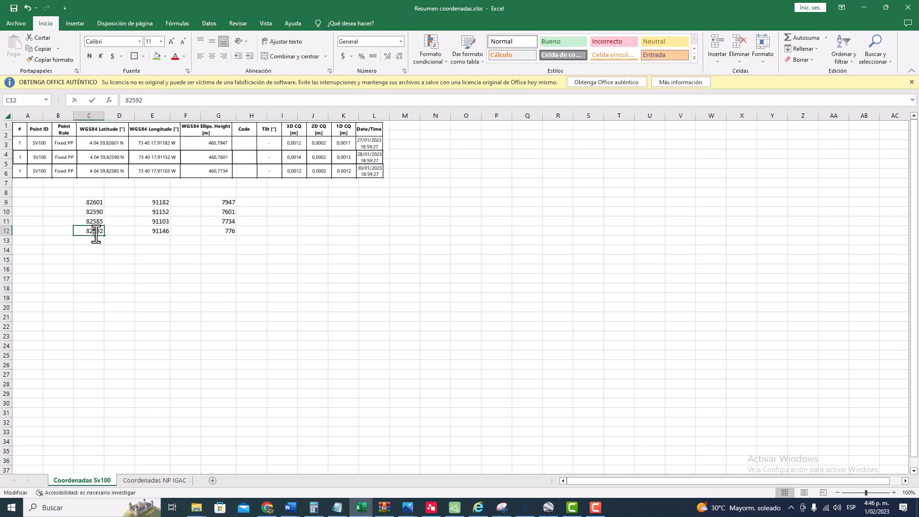
{"action": "left_click", "coordinate": [158, 231]}
{"action": "left_click", "coordinate": [225, 232]}
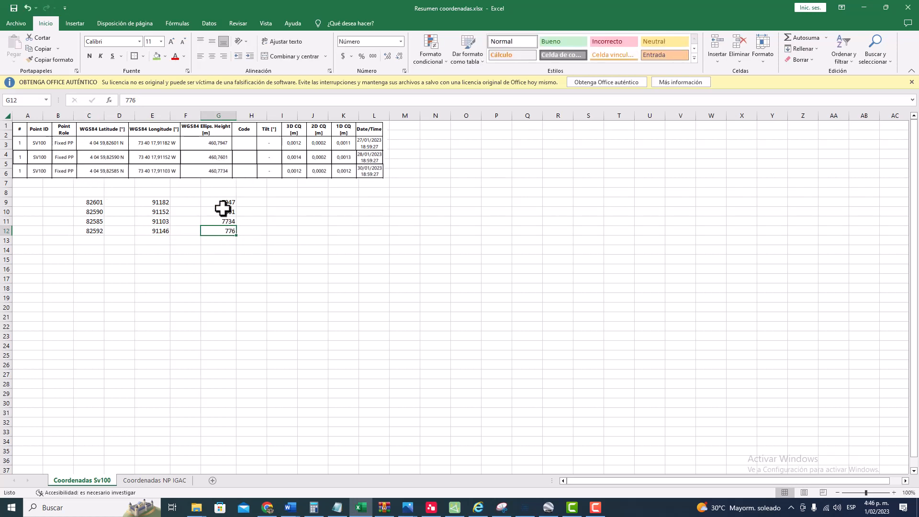
{"action": "left_click_drag", "start_coordinate": [229, 202], "coordinate": [229, 221]}
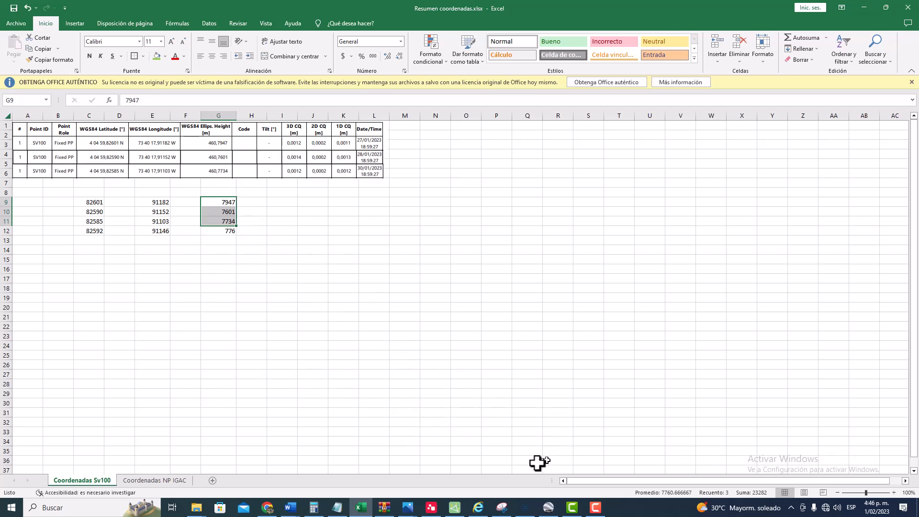
{"action": "left_click", "coordinate": [165, 482]}
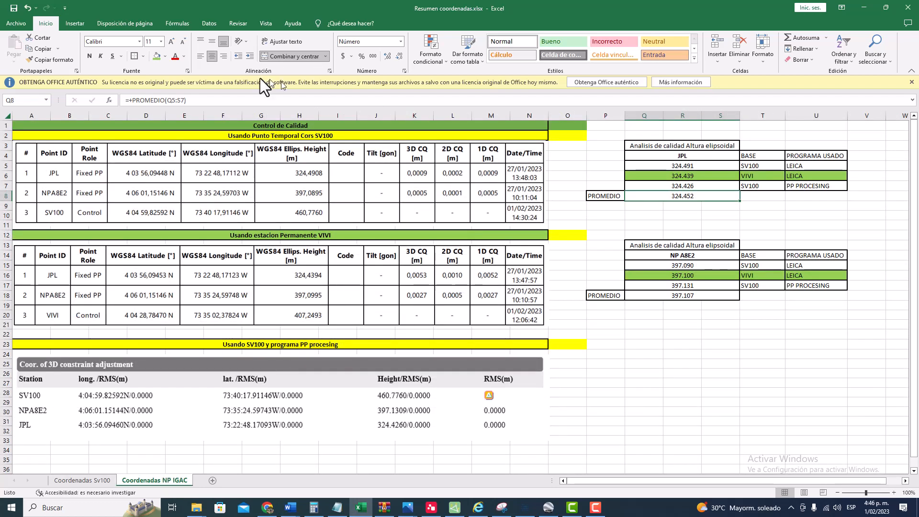
Step: Switch to Google Earth Pro and examine where Pozo1, Pozo 2 and Pozo3 lie relative to the SV100 and VIVI bases
{"action": "left_click", "coordinate": [549, 507]}
{"action": "scroll", "coordinate": [465, 288], "scroll_direction": "down", "scroll_amount": 5}
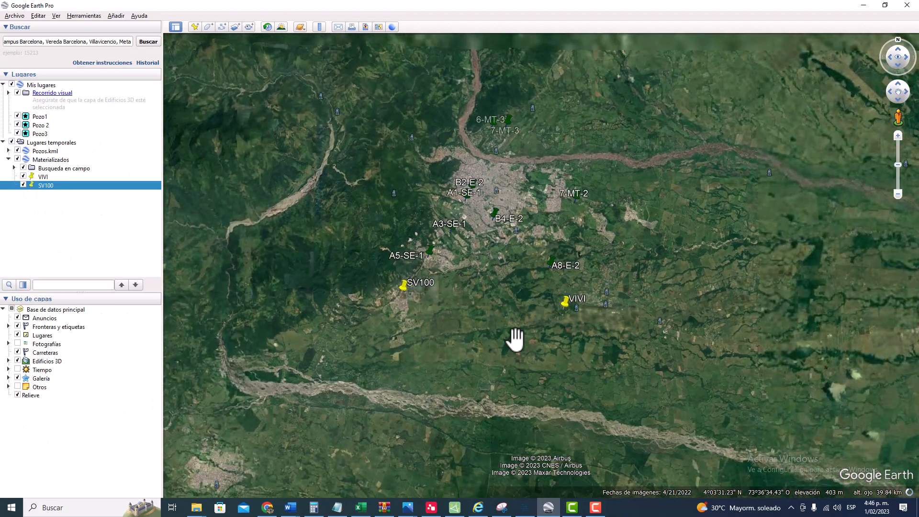
{"action": "scroll", "coordinate": [445, 285], "scroll_direction": "down", "scroll_amount": 4}
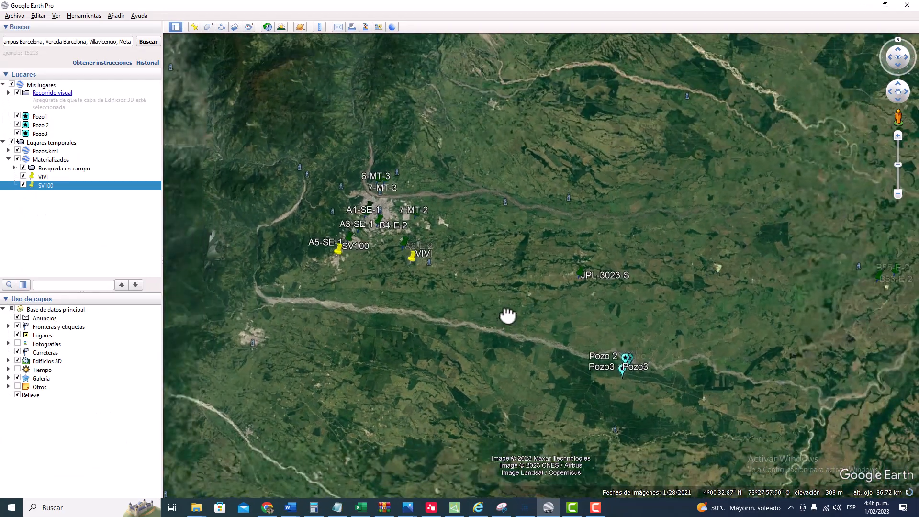
{"action": "scroll", "coordinate": [608, 337], "scroll_direction": "up", "scroll_amount": 5}
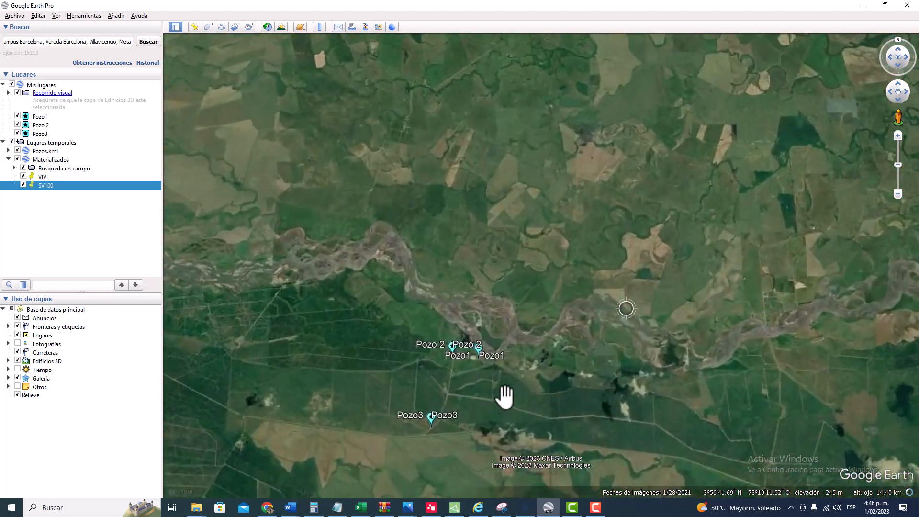
{"action": "left_click_drag", "start_coordinate": [481, 412], "coordinate": [567, 335]}
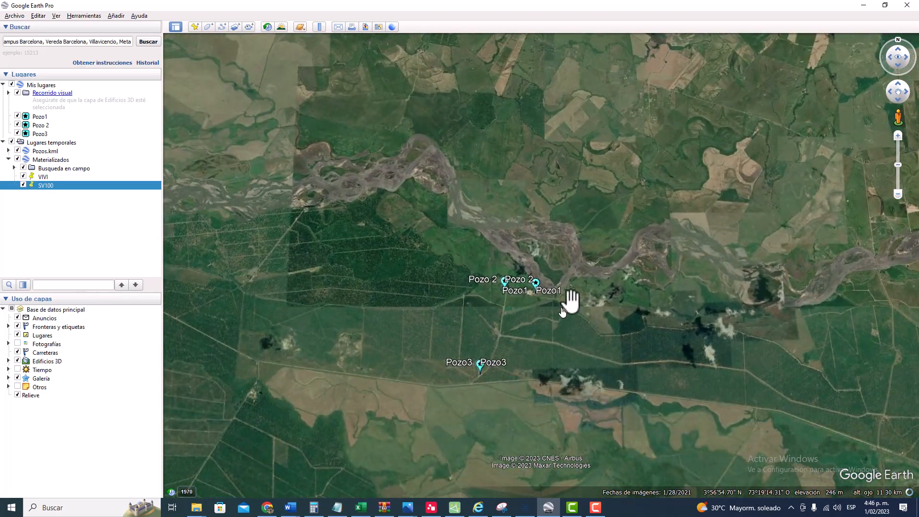
{"action": "scroll", "coordinate": [496, 324], "scroll_direction": "up", "scroll_amount": 2}
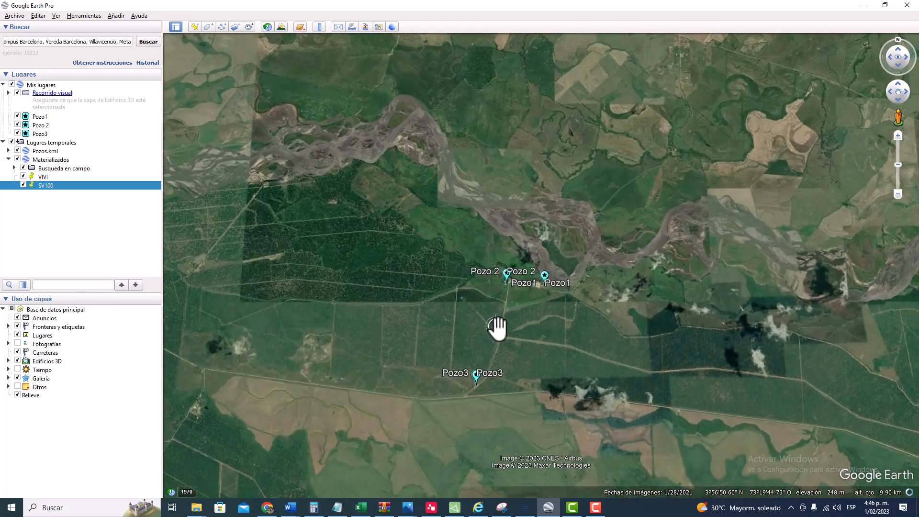
{"action": "left_click_drag", "start_coordinate": [525, 288], "coordinate": [583, 261]}
{"action": "scroll", "coordinate": [549, 291], "scroll_direction": "up", "scroll_amount": 3}
{"action": "scroll", "coordinate": [591, 289], "scroll_direction": "down", "scroll_amount": 5}
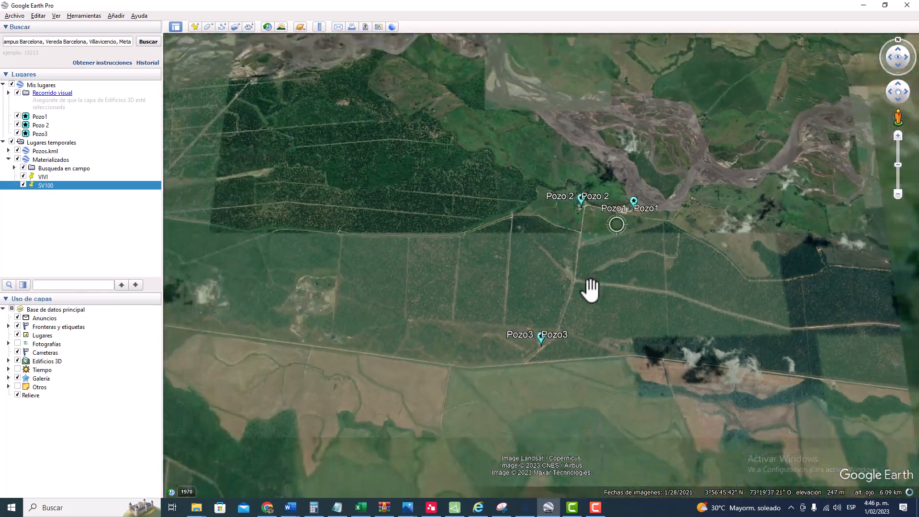
{"action": "scroll", "coordinate": [588, 309], "scroll_direction": "down", "scroll_amount": 4}
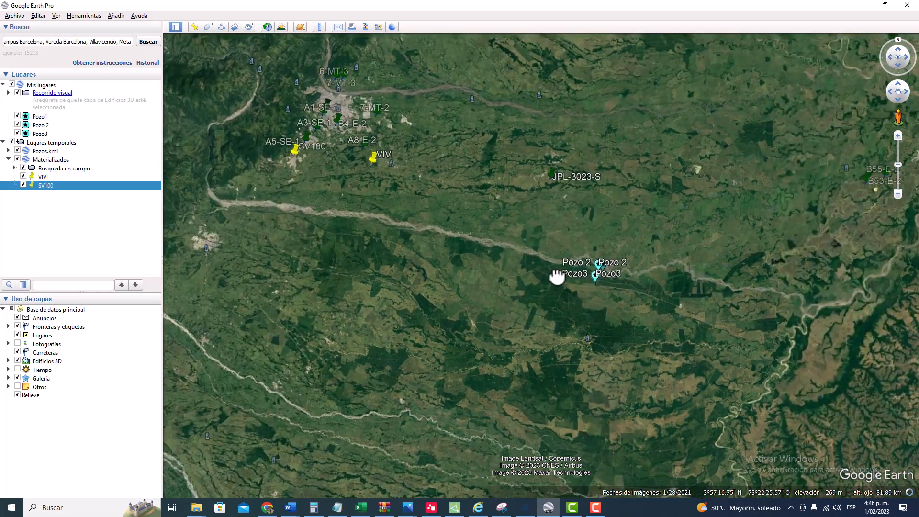
Step: Measure the straight-line distance in metres from JPL-3023-S towards the wells, and close the ruler
{"action": "left_click_drag", "start_coordinate": [546, 276], "coordinate": [514, 316]}
{"action": "scroll", "coordinate": [531, 287], "scroll_direction": "up", "scroll_amount": 2}
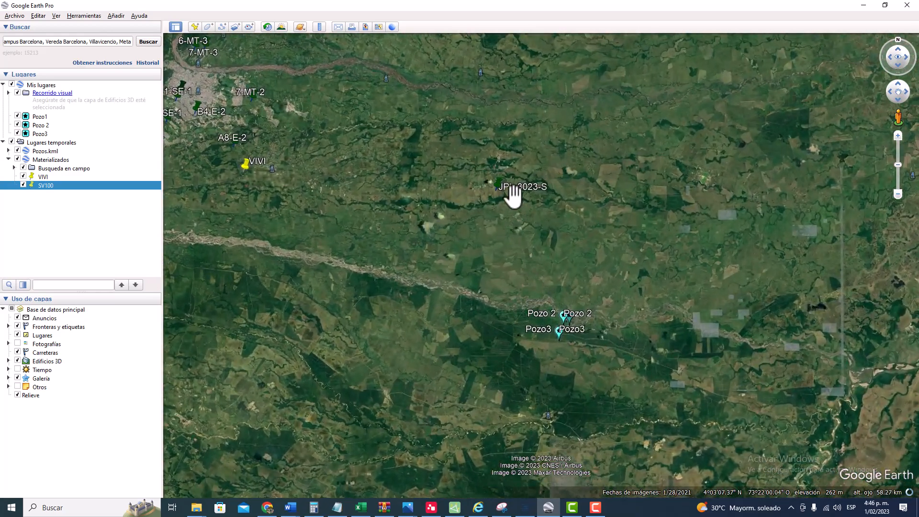
{"action": "left_click", "coordinate": [319, 27]}
{"action": "left_click_drag", "start_coordinate": [495, 204], "coordinate": [390, 203]}
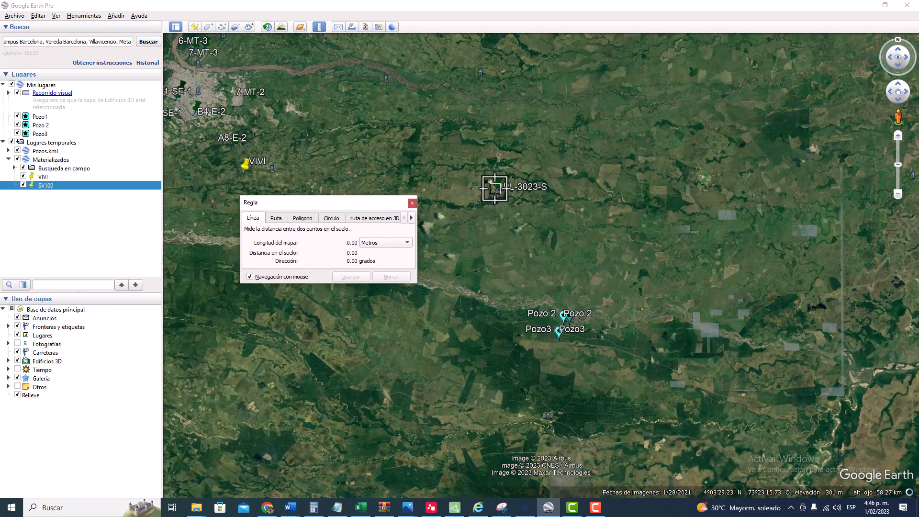
{"action": "left_click", "coordinate": [495, 188]}
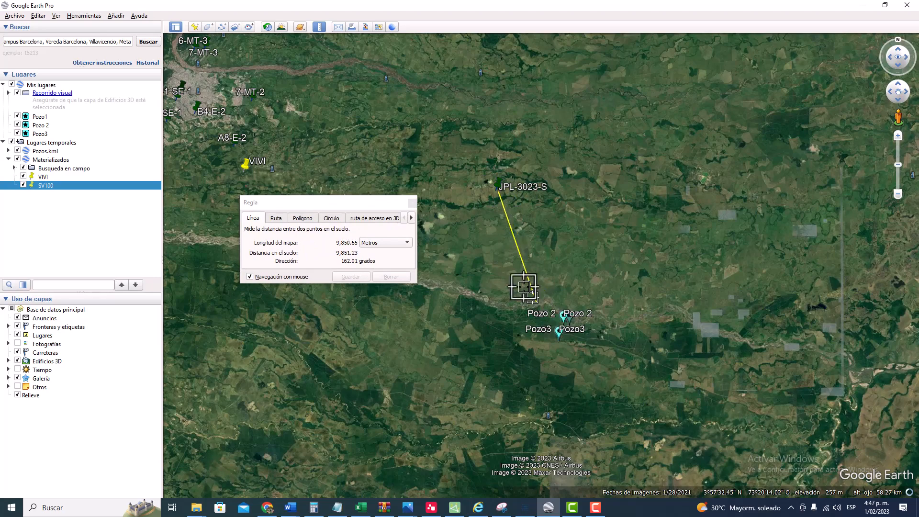
{"action": "left_click", "coordinate": [412, 203]}
Step: Examine the terrain between JPL-3023-S and the wells, including the surrounding levelling points
{"action": "scroll", "coordinate": [536, 285], "scroll_direction": "up", "scroll_amount": 5}
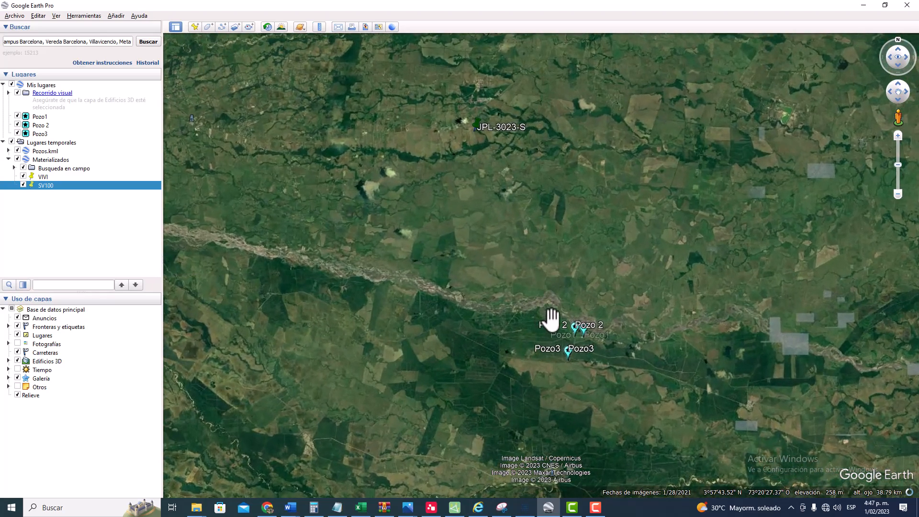
{"action": "scroll", "coordinate": [563, 324], "scroll_direction": "down", "scroll_amount": 4}
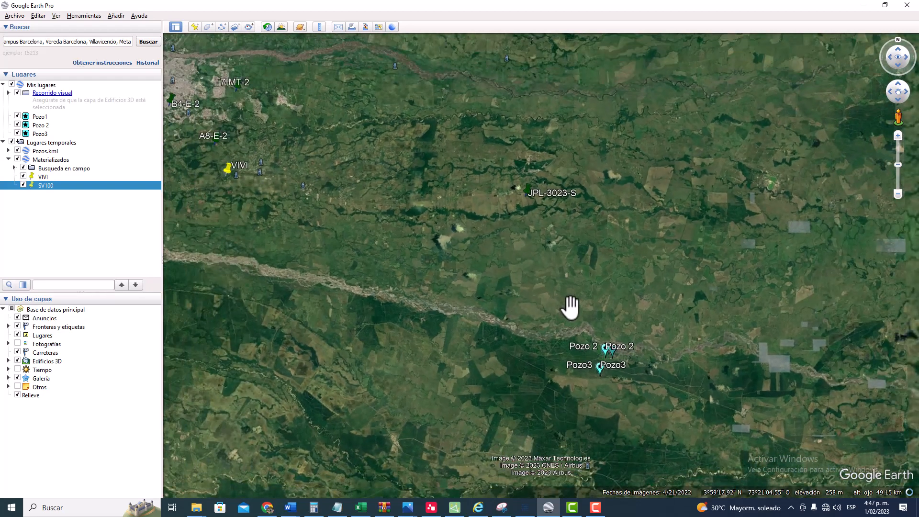
{"action": "left_click_drag", "start_coordinate": [601, 339], "coordinate": [529, 332]}
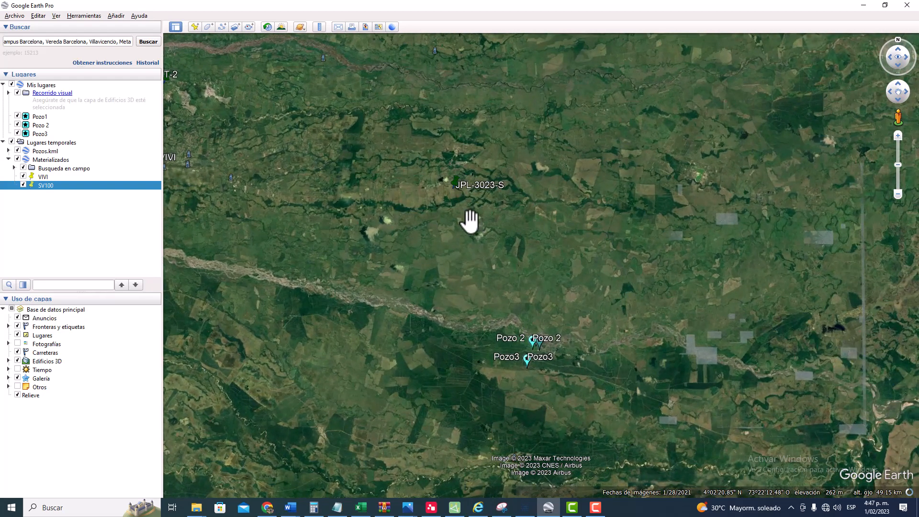
{"action": "scroll", "coordinate": [575, 337], "scroll_direction": "down", "scroll_amount": 1}
{"action": "scroll", "coordinate": [575, 336], "scroll_direction": "down", "scroll_amount": 1}
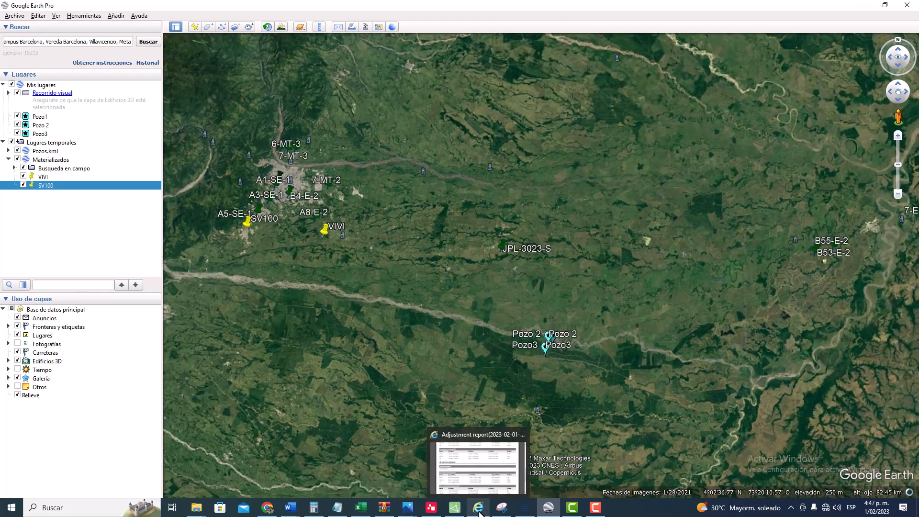
Step: Switch to Chrome and highlight parts of the title on the first page of obtencion_de_alturas.pdf
{"action": "left_click", "coordinate": [266, 508]}
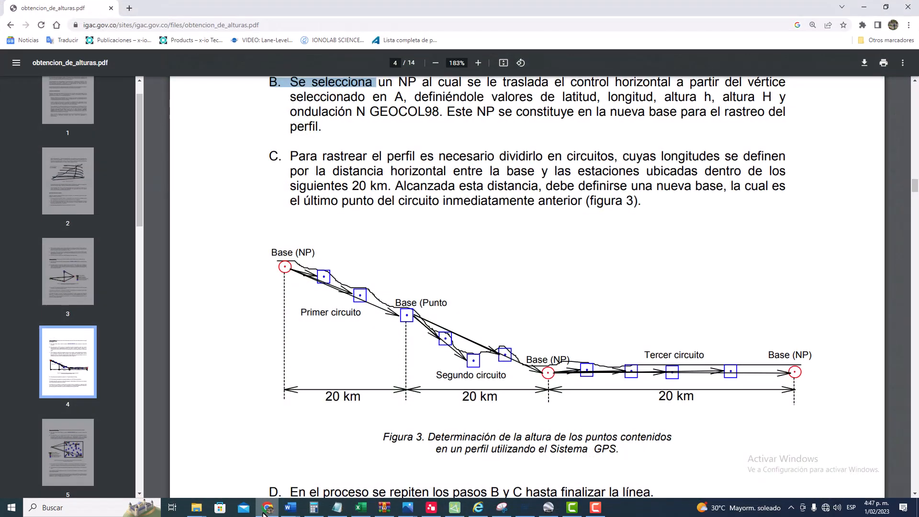
{"action": "scroll", "coordinate": [389, 239], "scroll_direction": "up", "scroll_amount": 15}
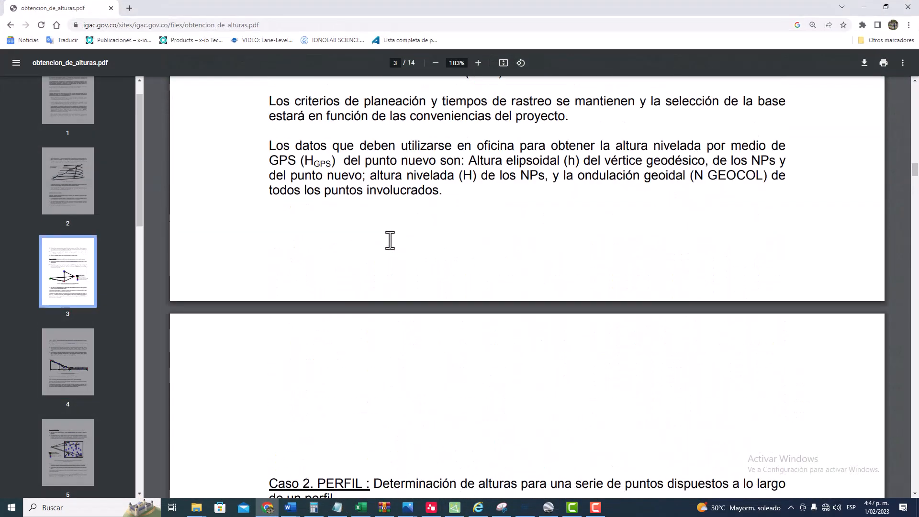
{"action": "left_click_drag", "start_coordinate": [915, 165], "coordinate": [915, 86]}
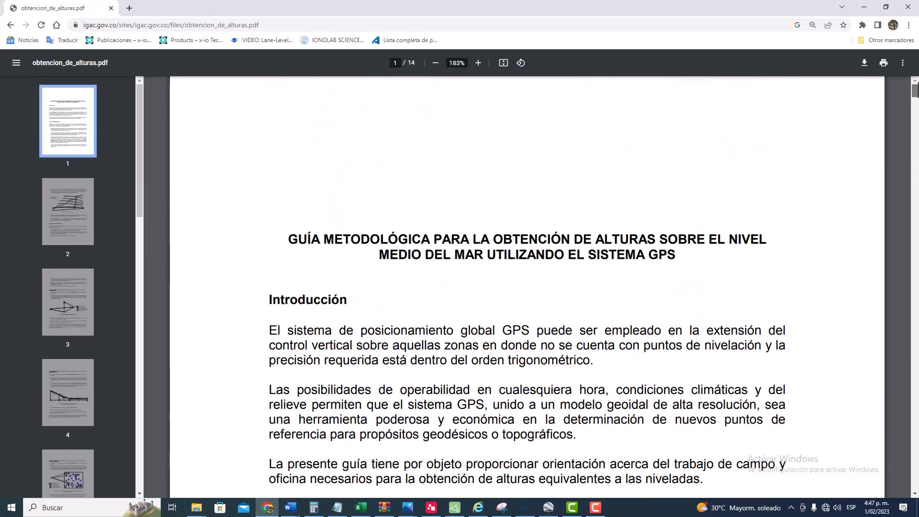
{"action": "left_click_drag", "start_coordinate": [391, 265], "coordinate": [701, 274]}
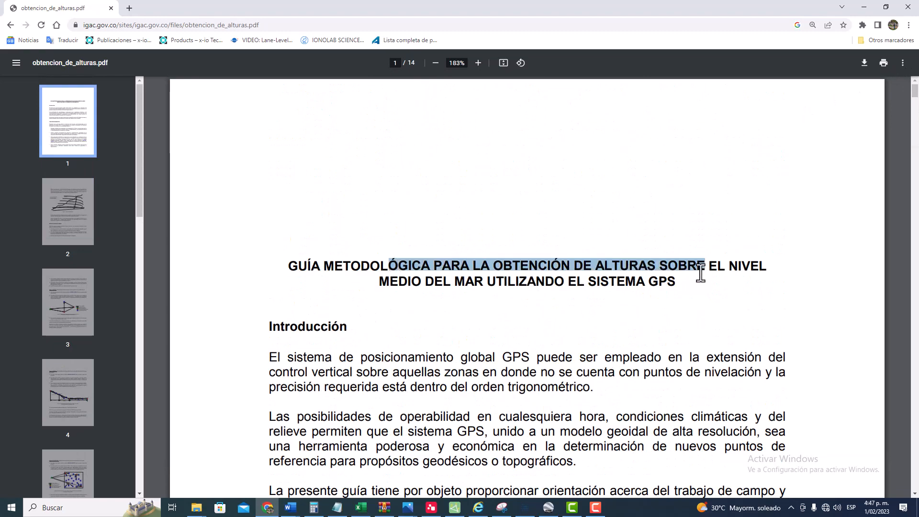
{"action": "left_click_drag", "start_coordinate": [383, 281], "coordinate": [617, 281]}
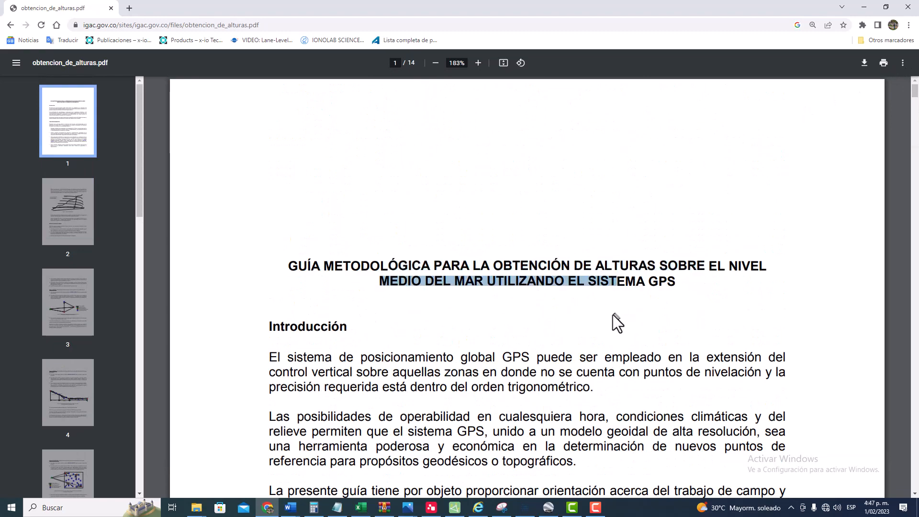
Step: Find "Caso 2. PERFIL" on page 4 and highlight "Determinación de alturas para una serie de puntos dispuestos"
{"action": "scroll", "coordinate": [618, 323], "scroll_direction": "down", "scroll_amount": 20}
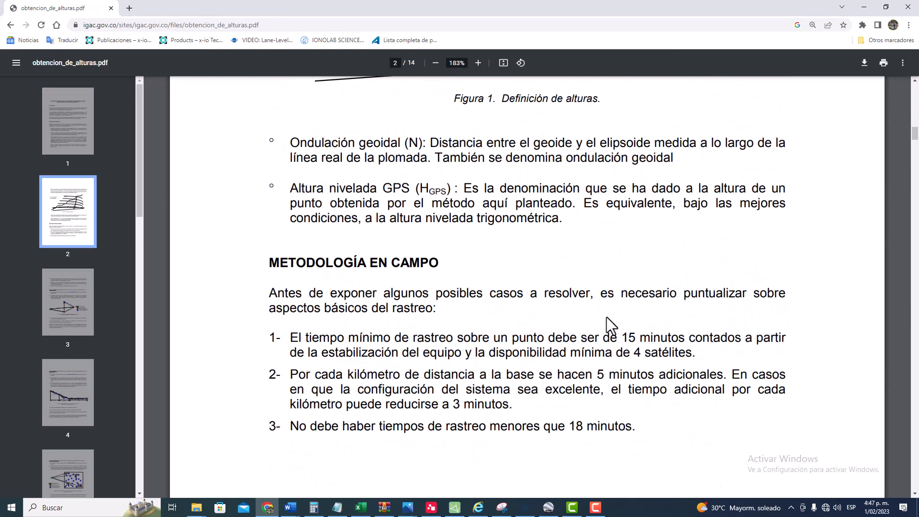
{"action": "scroll", "coordinate": [611, 318], "scroll_direction": "down", "scroll_amount": 20}
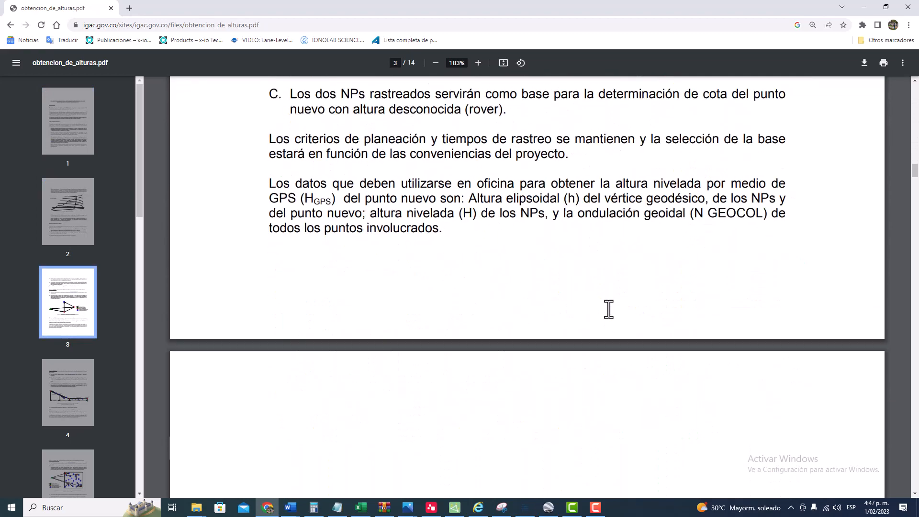
{"action": "scroll", "coordinate": [608, 309], "scroll_direction": "down", "scroll_amount": 9}
{"action": "scroll", "coordinate": [411, 226], "scroll_direction": "up", "scroll_amount": 3}
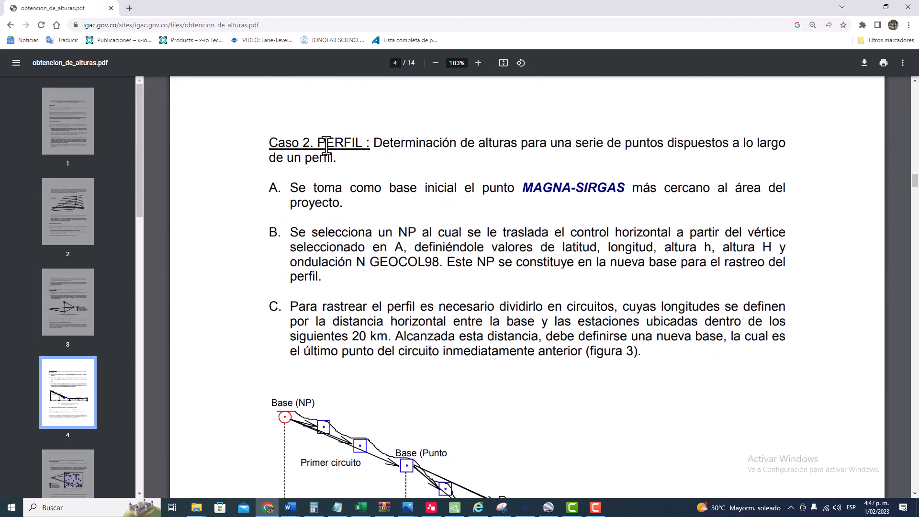
{"action": "left_click", "coordinate": [455, 147]}
{"action": "left_click_drag", "start_coordinate": [381, 145], "coordinate": [730, 154]}
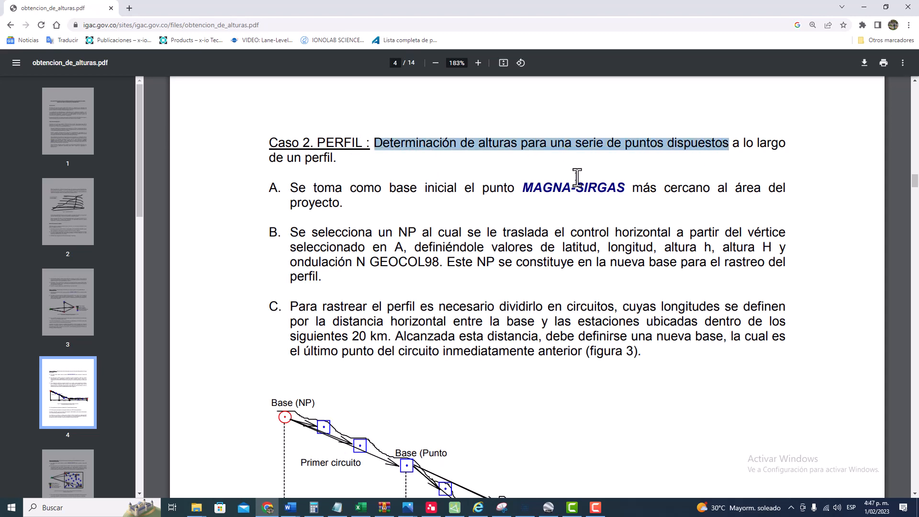
Step: Review Figure 3 and paragraphs A to C of Case 2, and highlight paragraph A's start about the MAGNA-SIRGAS base point
{"action": "scroll", "coordinate": [650, 195], "scroll_direction": "down", "scroll_amount": 3}
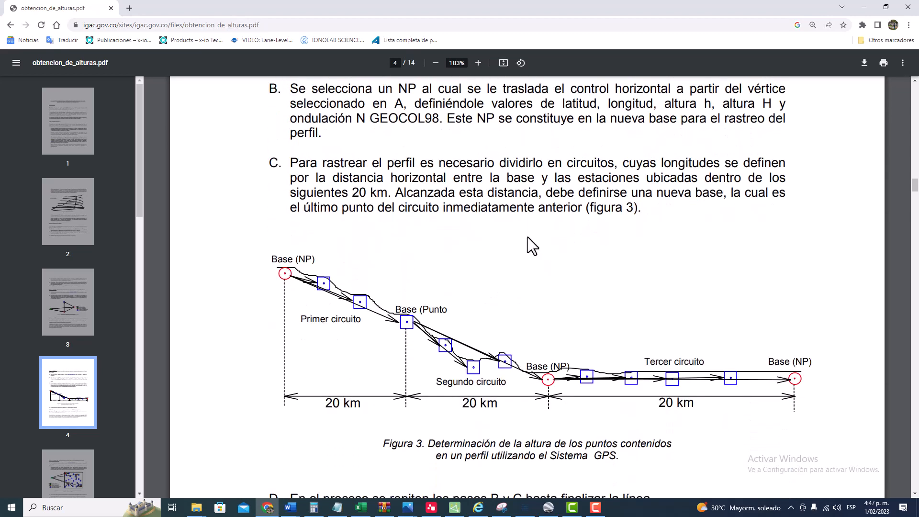
{"action": "scroll", "coordinate": [341, 254], "scroll_direction": "up", "scroll_amount": 3}
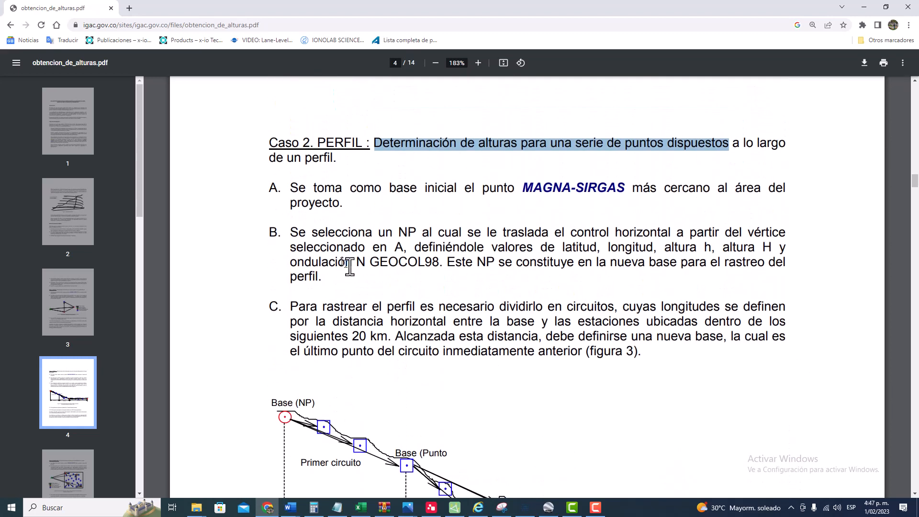
{"action": "left_click_drag", "start_coordinate": [259, 191], "coordinate": [456, 351]}
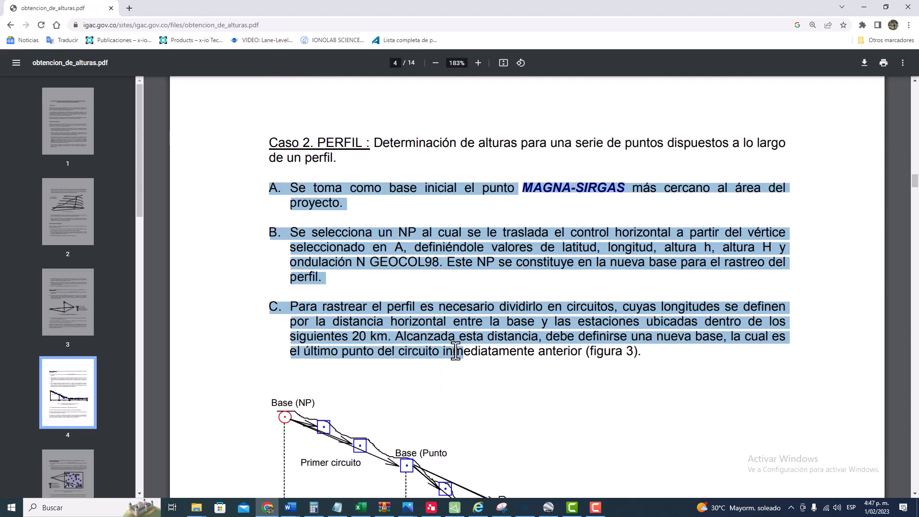
{"action": "left_click", "coordinate": [319, 194]}
{"action": "left_click_drag", "start_coordinate": [412, 189], "coordinate": [574, 194]}
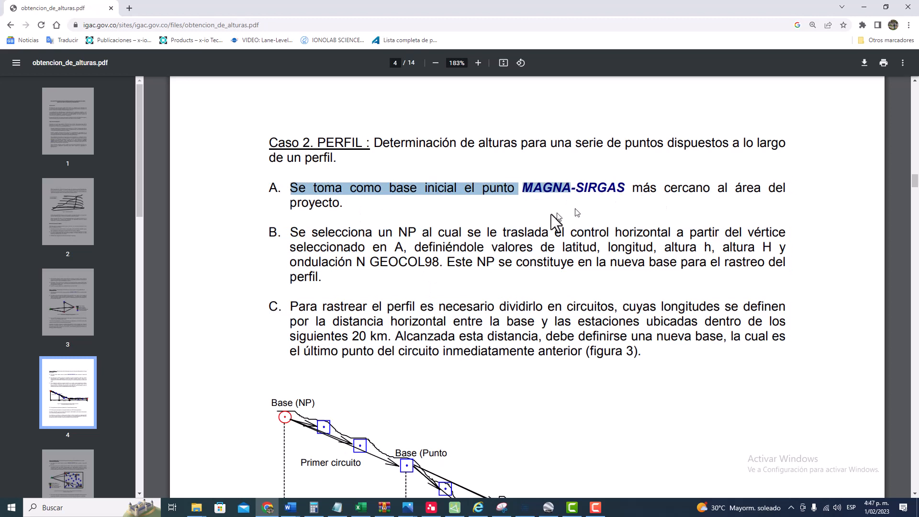
Step: Switch to Google Earth Pro and examine the area around the VIVI and SV100 base points
{"action": "left_click", "coordinate": [548, 508]}
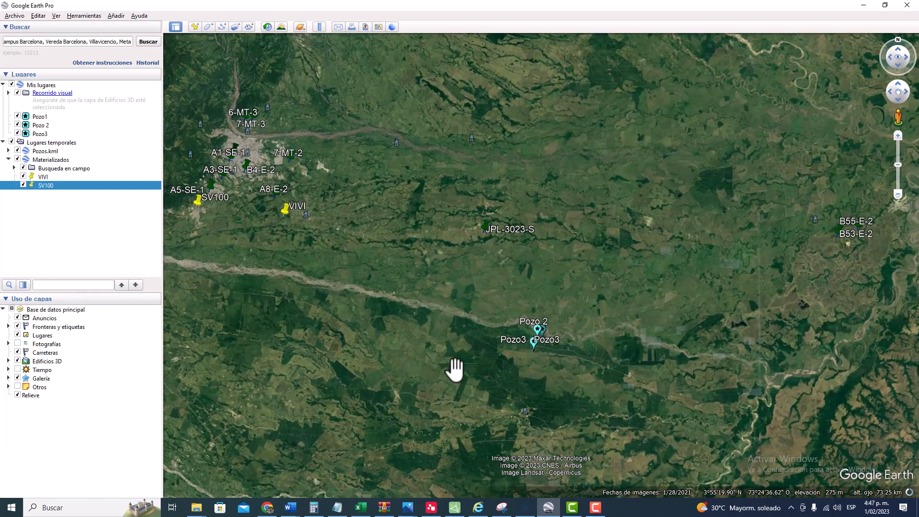
{"action": "left_click_drag", "start_coordinate": [359, 299], "coordinate": [461, 308]}
{"action": "scroll", "coordinate": [378, 217], "scroll_direction": "up", "scroll_amount": 2}
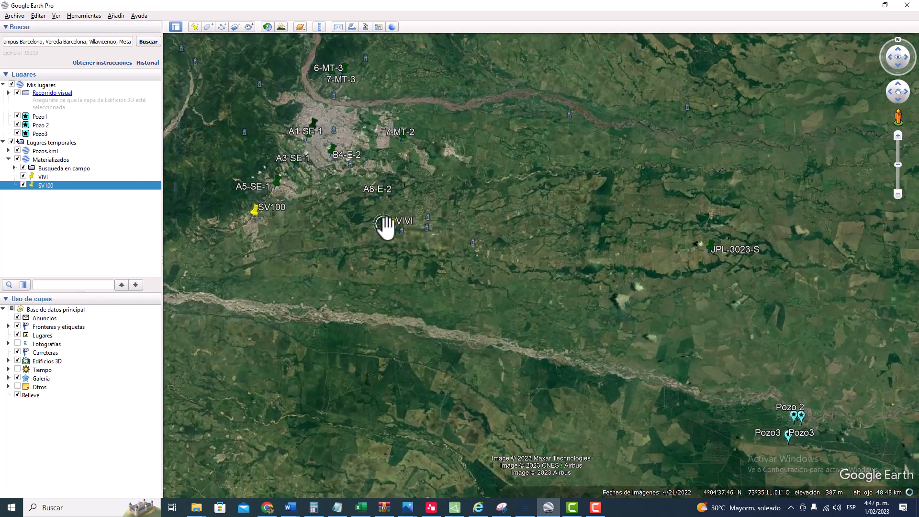
Step: Select the VIVI point and examine its location relative to JPL-3023-S and the wells
{"action": "left_click", "coordinate": [390, 226]}
{"action": "left_click_drag", "start_coordinate": [476, 307], "coordinate": [426, 273]}
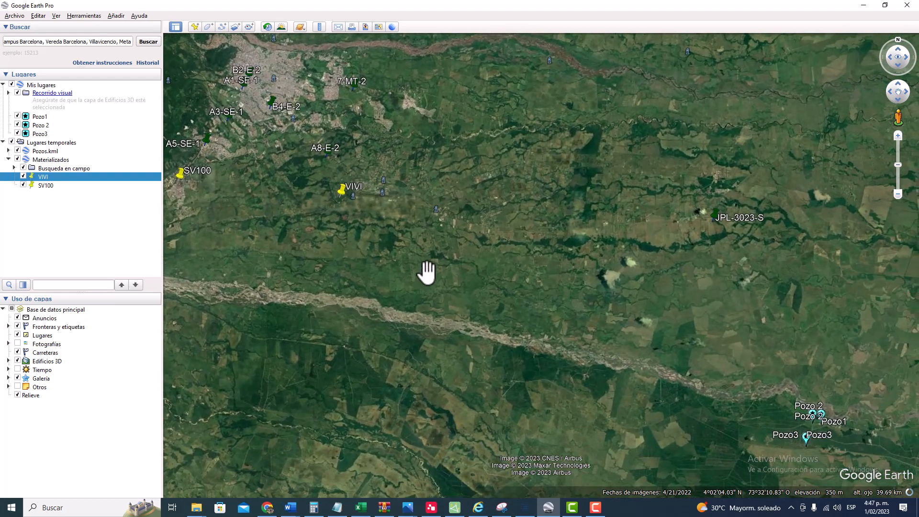
{"action": "scroll", "coordinate": [426, 272], "scroll_direction": "down", "scroll_amount": 2}
{"action": "left_click_drag", "start_coordinate": [550, 339], "coordinate": [529, 308]}
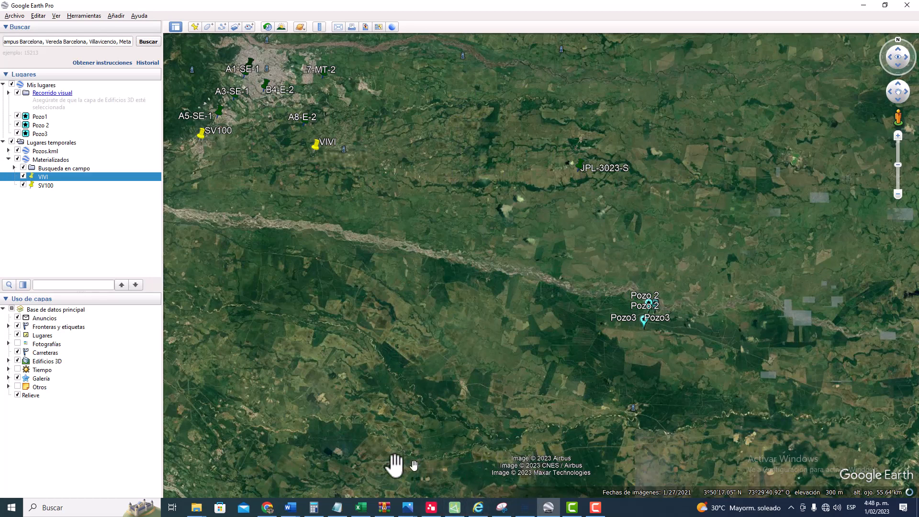
Step: Switch to Resumen coordenadas.xlsx in Excel and select the heading "Usando Punto Temporal Cors SV100"
{"action": "mouse_move", "coordinate": [362, 510]}
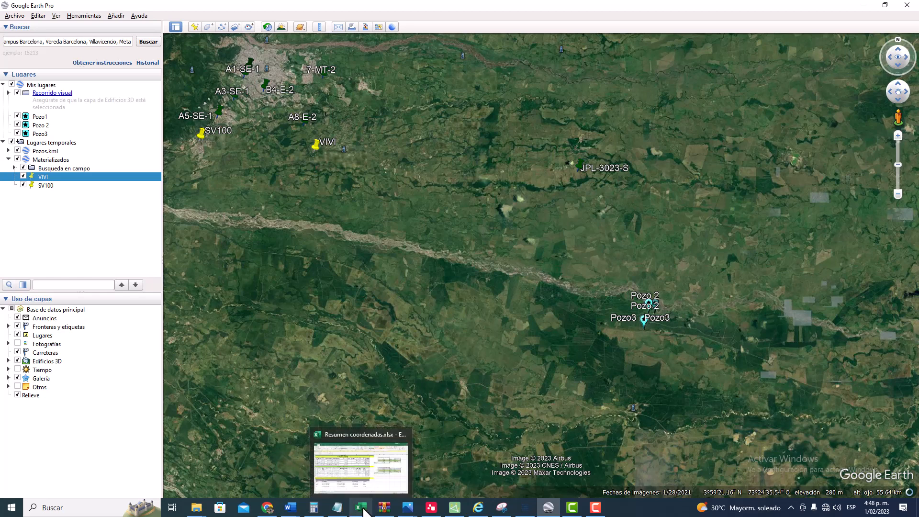
{"action": "left_click", "coordinate": [362, 445]}
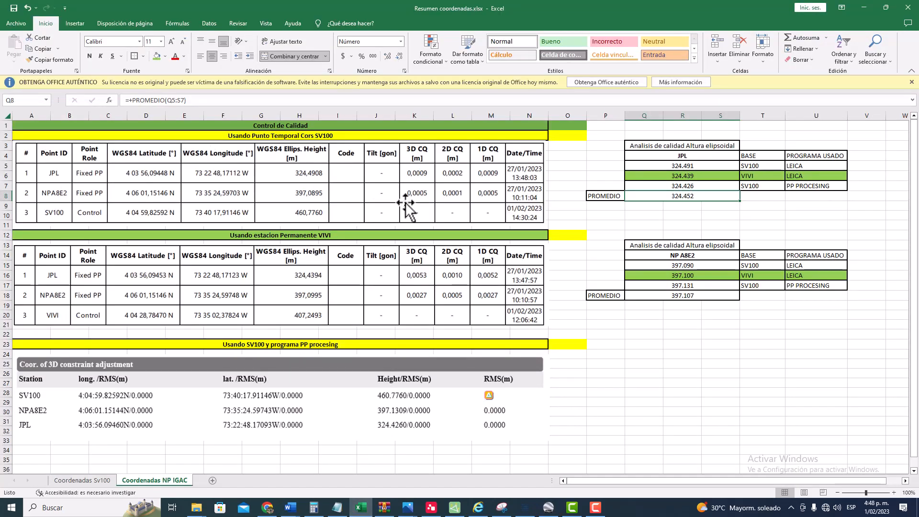
{"action": "left_click", "coordinate": [271, 136]}
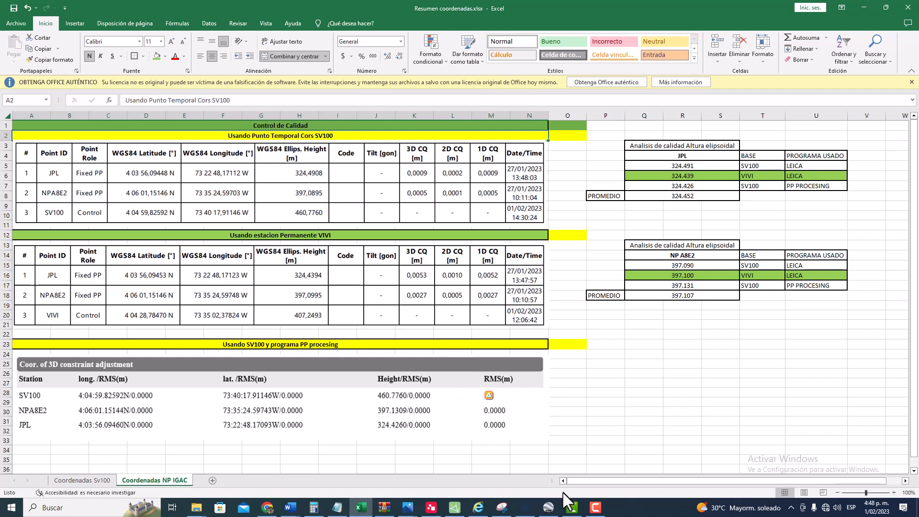
Step: Switch to Google Earth Pro and measure the straight-line distance between VIVI and SV100, closing the ruler when done
{"action": "left_click", "coordinate": [548, 507]}
{"action": "left_click_drag", "start_coordinate": [269, 231], "coordinate": [445, 227]}
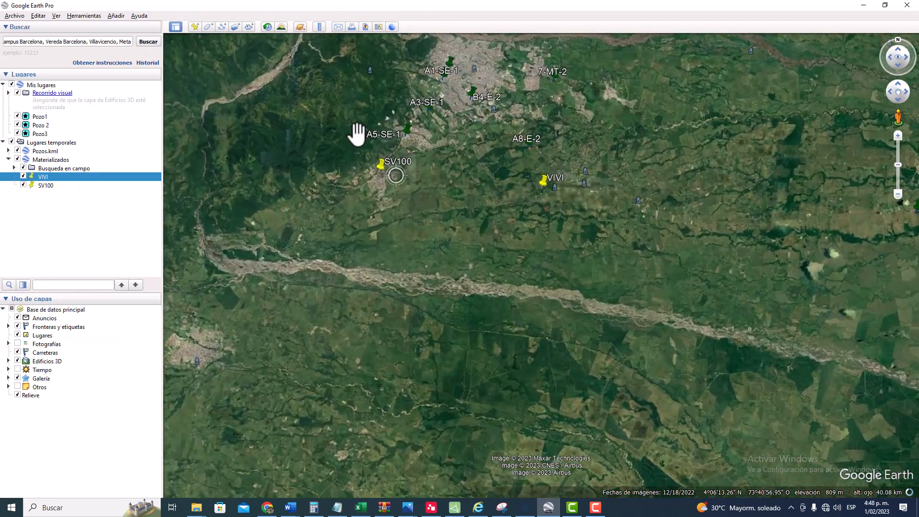
{"action": "scroll", "coordinate": [396, 175], "scroll_direction": "up", "scroll_amount": 4}
{"action": "scroll", "coordinate": [397, 211], "scroll_direction": "down", "scroll_amount": 1}
{"action": "left_click_drag", "start_coordinate": [397, 211], "coordinate": [463, 244]}
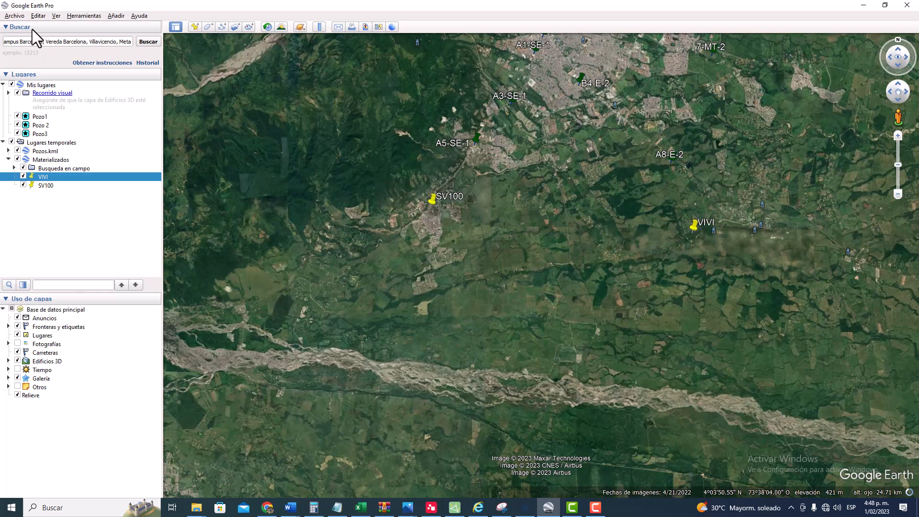
{"action": "left_click", "coordinate": [319, 27]}
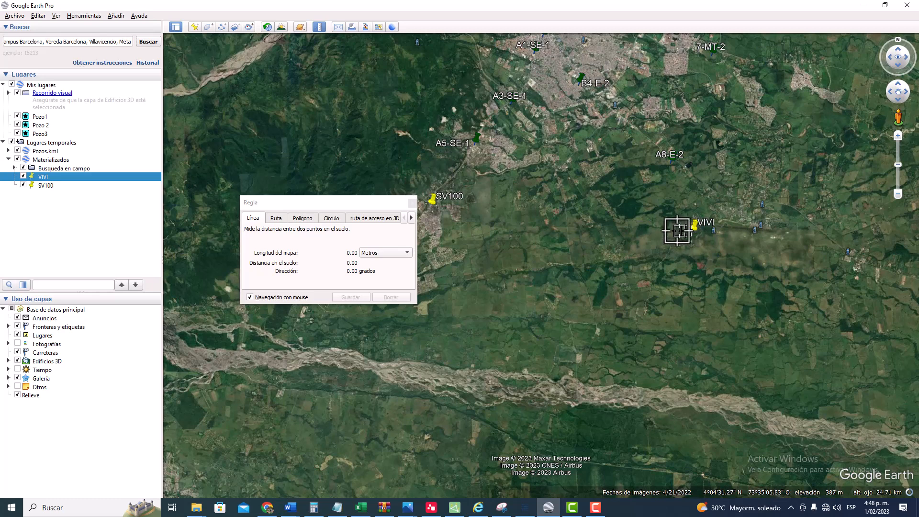
{"action": "left_click", "coordinate": [694, 232]}
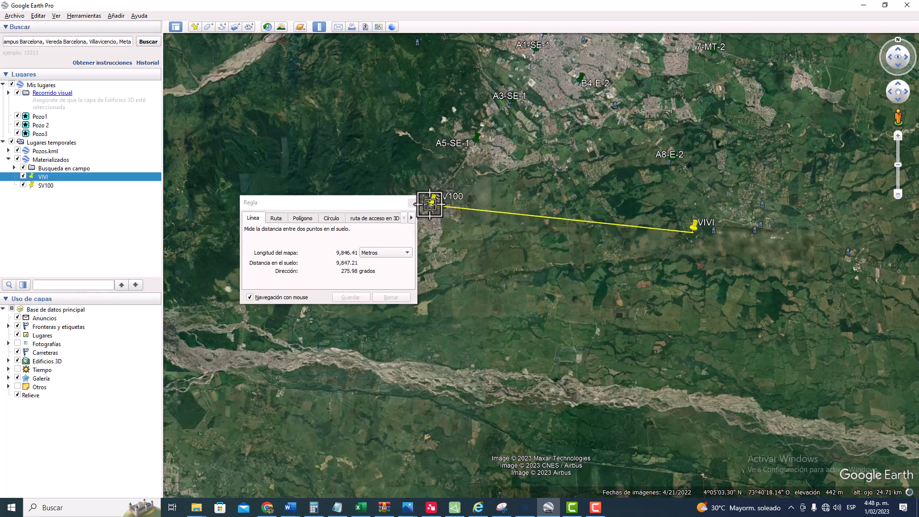
{"action": "left_click", "coordinate": [412, 203]}
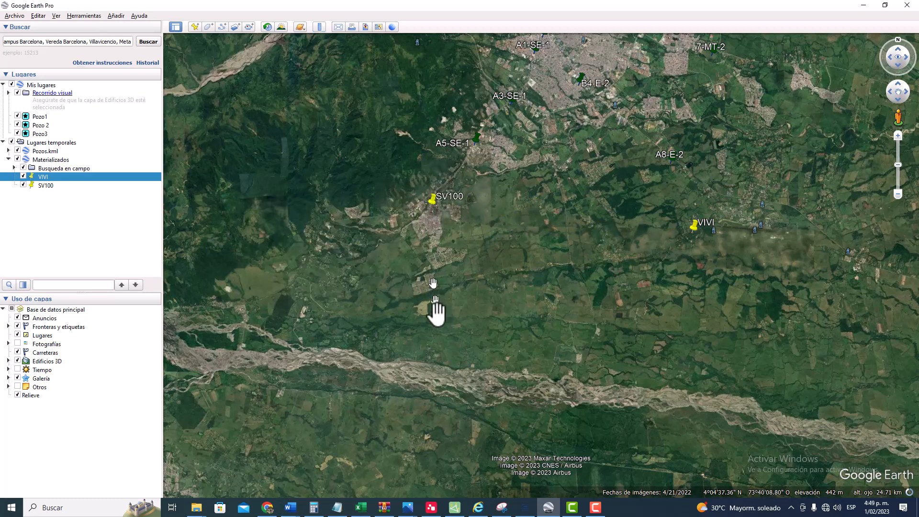
Step: Switch to Excel and review the results table for permanent station VIVI, followed by the one for SV100
{"action": "left_click", "coordinate": [364, 509]}
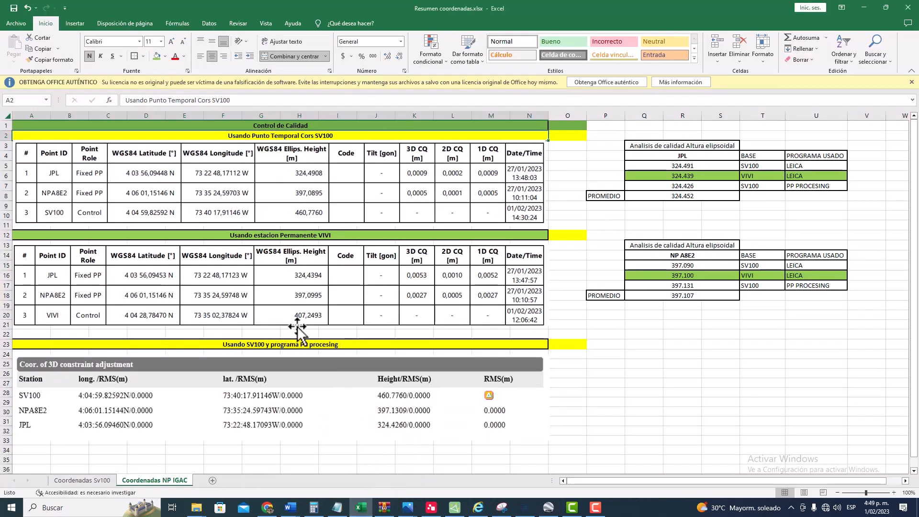
{"action": "left_click", "coordinate": [67, 287]}
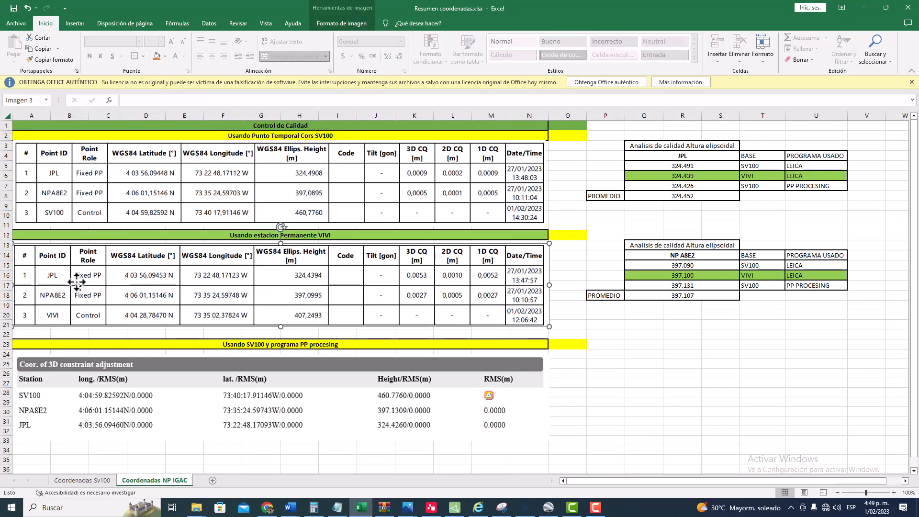
{"action": "left_click", "coordinate": [271, 176]}
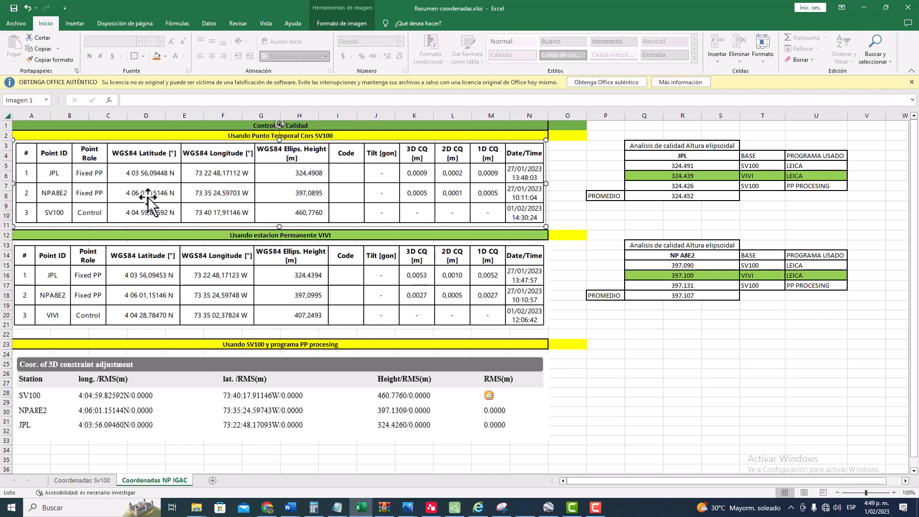
Step: Switch to Google Earth Pro and measure the straight-line distance from SV100 to point A8-E-2
{"action": "left_click", "coordinate": [548, 507]}
{"action": "scroll", "coordinate": [503, 328], "scroll_direction": "down", "scroll_amount": 2}
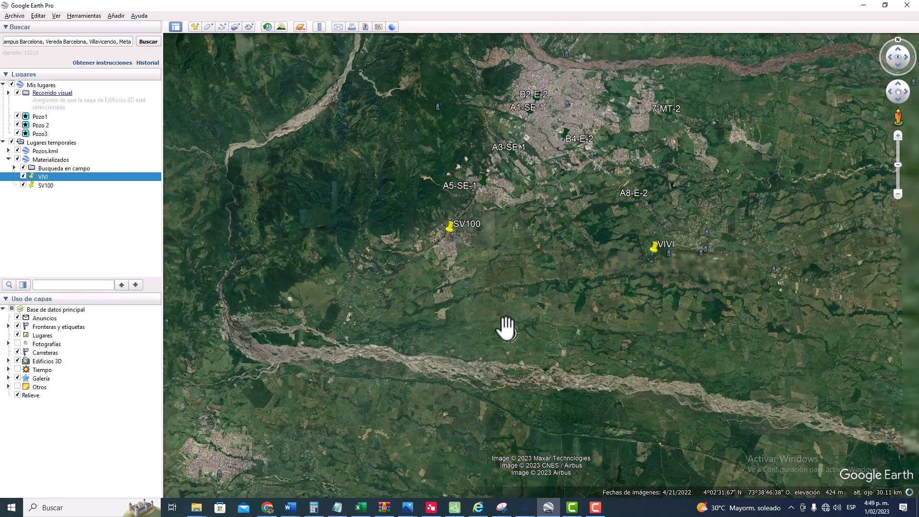
{"action": "left_click", "coordinate": [319, 27]}
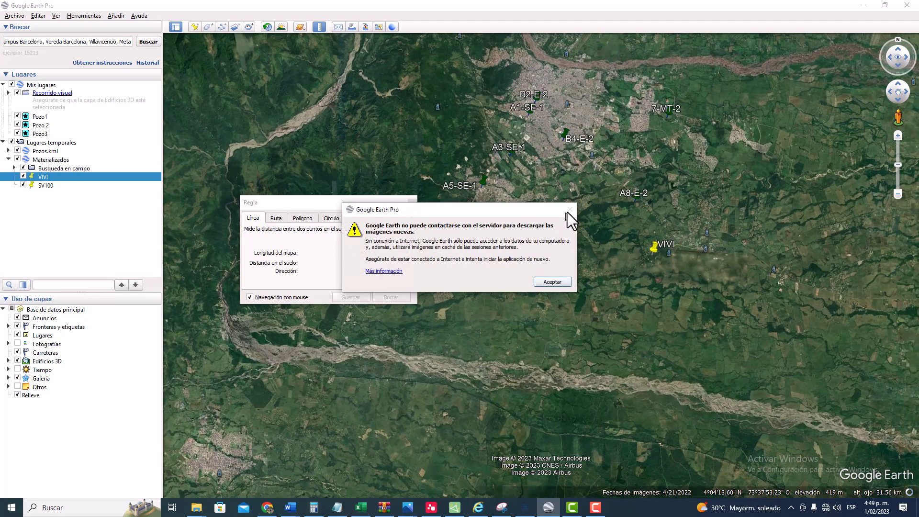
{"action": "left_click", "coordinate": [552, 281]}
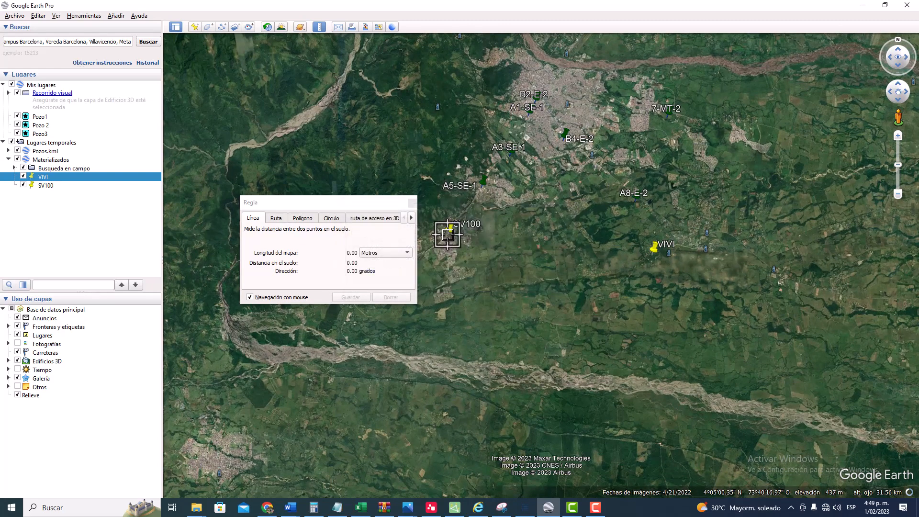
{"action": "left_click", "coordinate": [448, 235]}
{"action": "scroll", "coordinate": [450, 237], "scroll_direction": "down", "scroll_amount": 5}
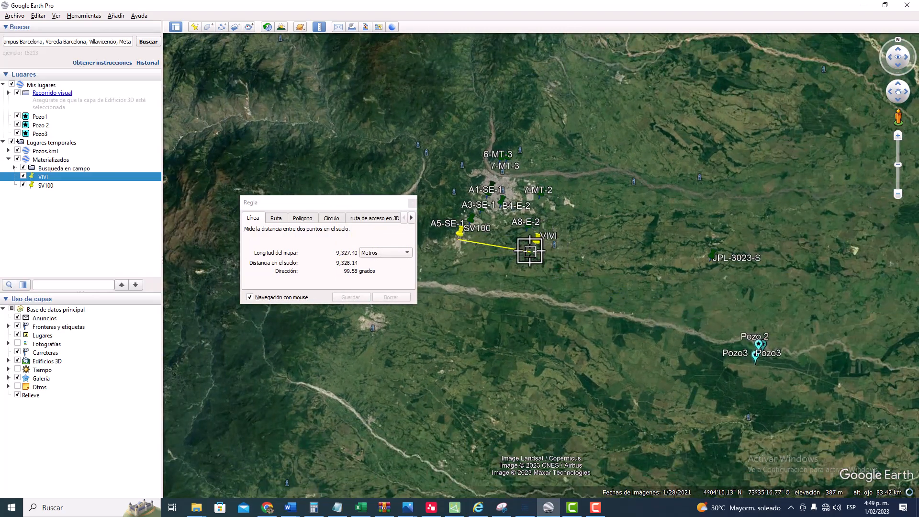
{"action": "scroll", "coordinate": [529, 250], "scroll_direction": "up", "scroll_amount": 8}
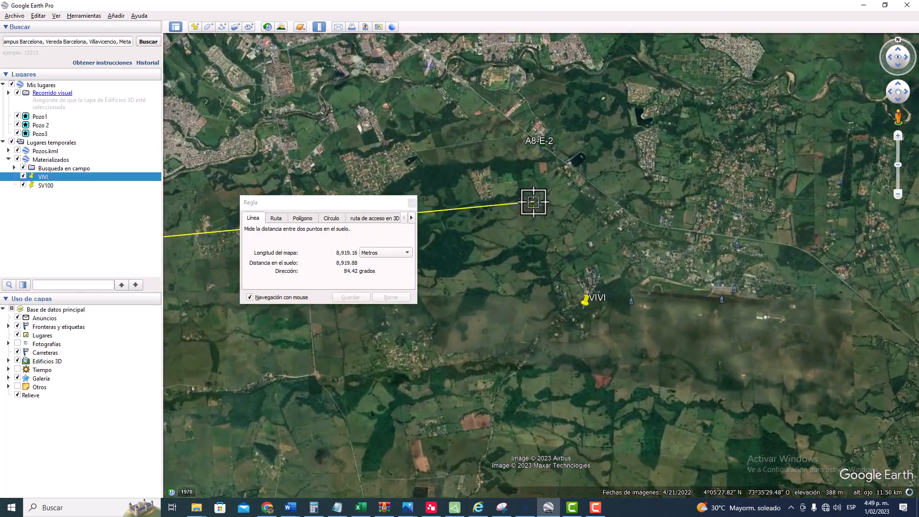
{"action": "scroll", "coordinate": [538, 144], "scroll_direction": "up", "scroll_amount": 3}
{"action": "scroll", "coordinate": [543, 129], "scroll_direction": "up", "scroll_amount": 3}
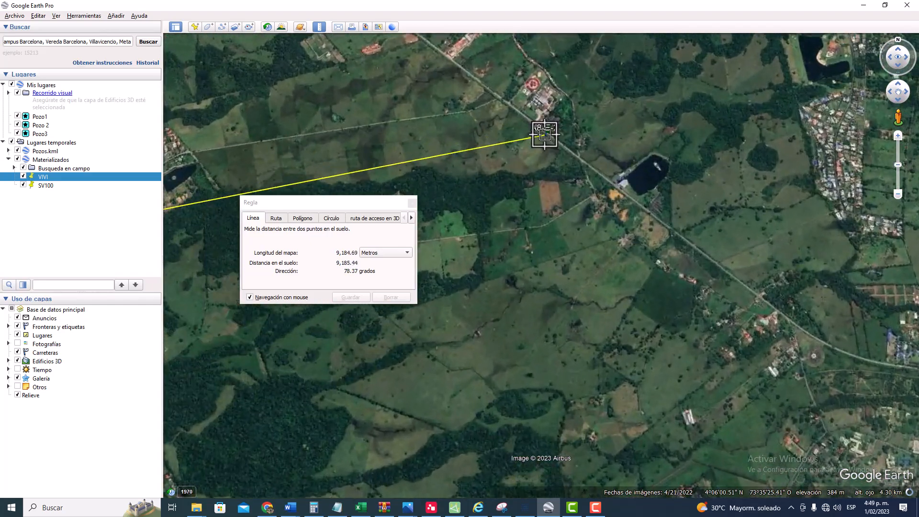
{"action": "scroll", "coordinate": [541, 135], "scroll_direction": "down", "scroll_amount": 4}
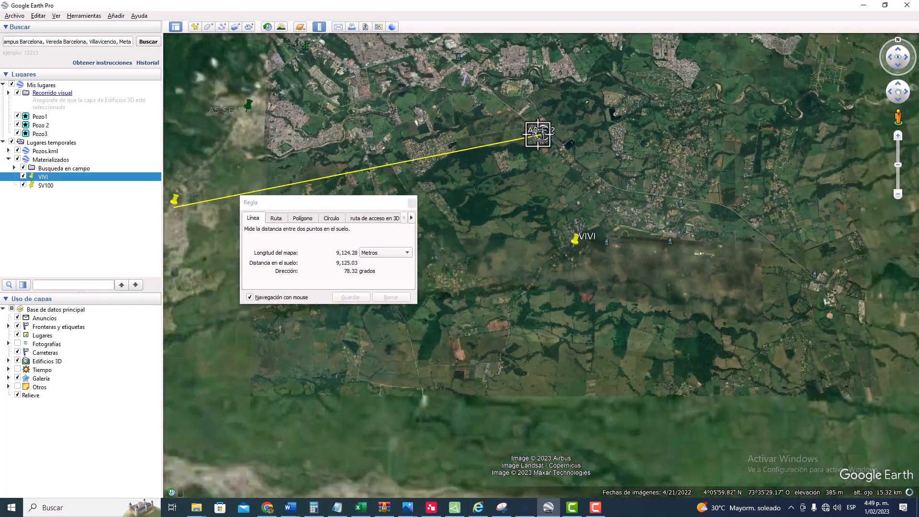
Step: Measure the straight-line distance from SV100 to point JPL-3023-S with the same ruler line
{"action": "scroll", "coordinate": [538, 135], "scroll_direction": "down", "scroll_amount": 5}
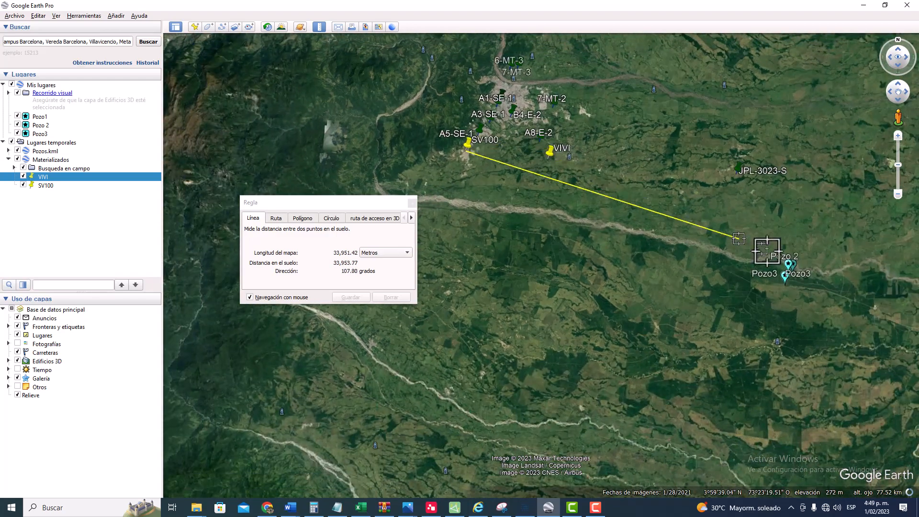
{"action": "scroll", "coordinate": [725, 151], "scroll_direction": "up", "scroll_amount": 5}
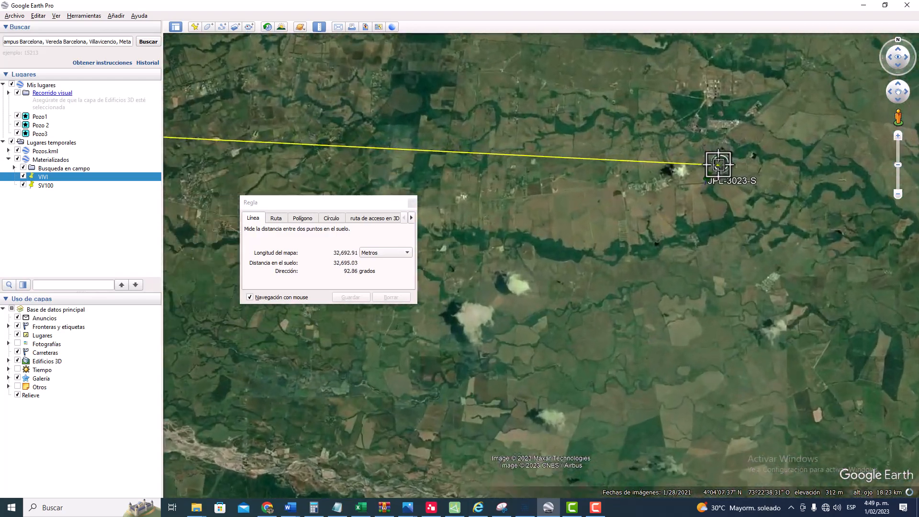
{"action": "scroll", "coordinate": [718, 164], "scroll_direction": "up", "scroll_amount": 6}
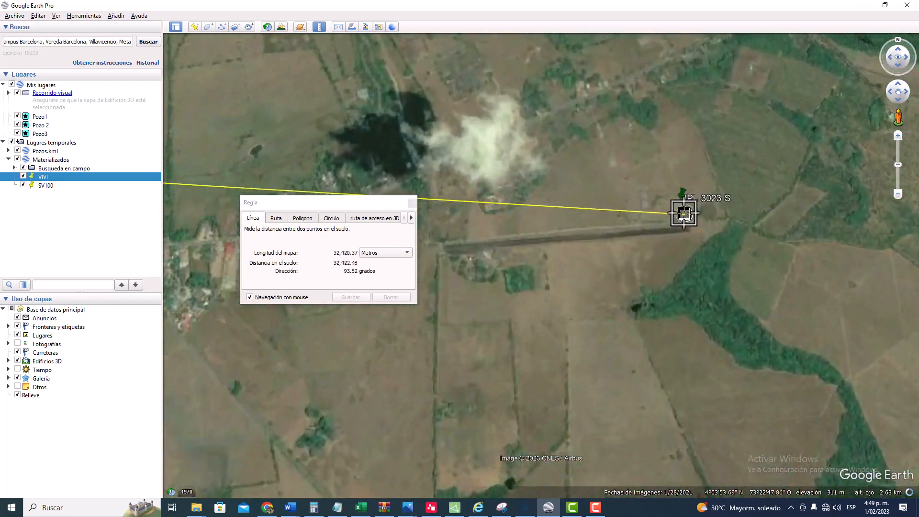
{"action": "scroll", "coordinate": [684, 214], "scroll_direction": "up", "scroll_amount": 1}
{"action": "scroll", "coordinate": [680, 199], "scroll_direction": "down", "scroll_amount": 4}
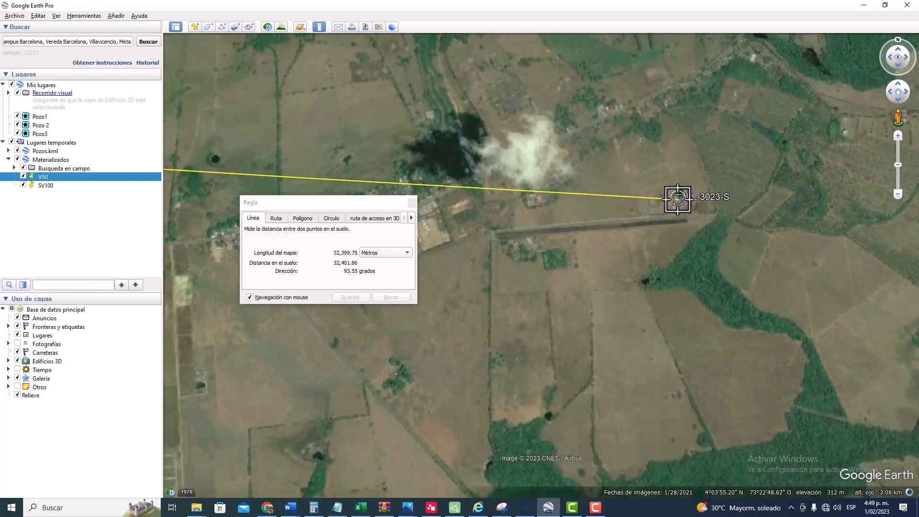
{"action": "scroll", "coordinate": [680, 207], "scroll_direction": "down", "scroll_amount": 5}
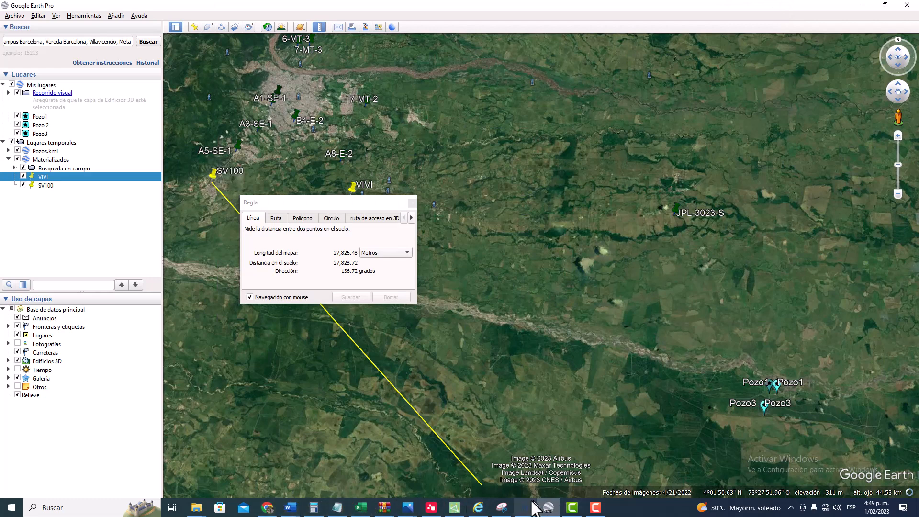
Step: Switch to Chrome and review paragraph C and the 20 km circuits in Figure 3 of the heights guide
{"action": "mouse_move", "coordinate": [479, 515]}
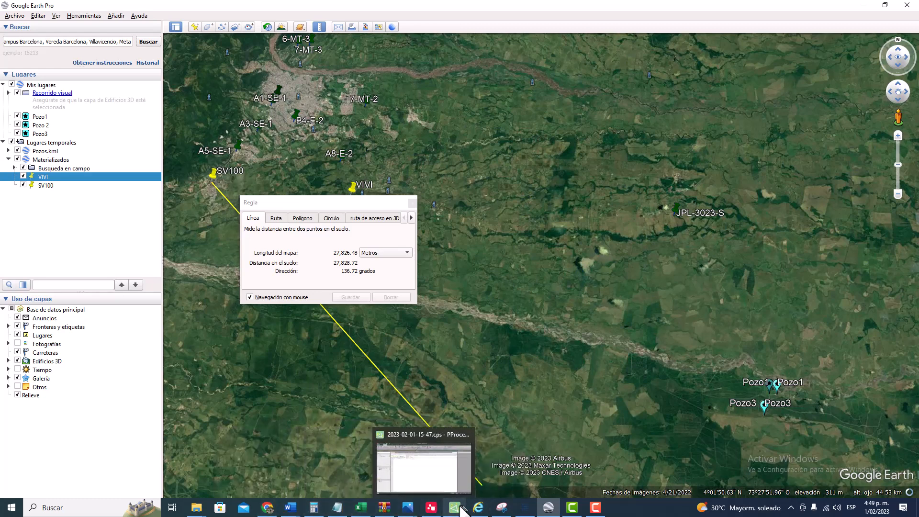
{"action": "left_click", "coordinate": [269, 508]}
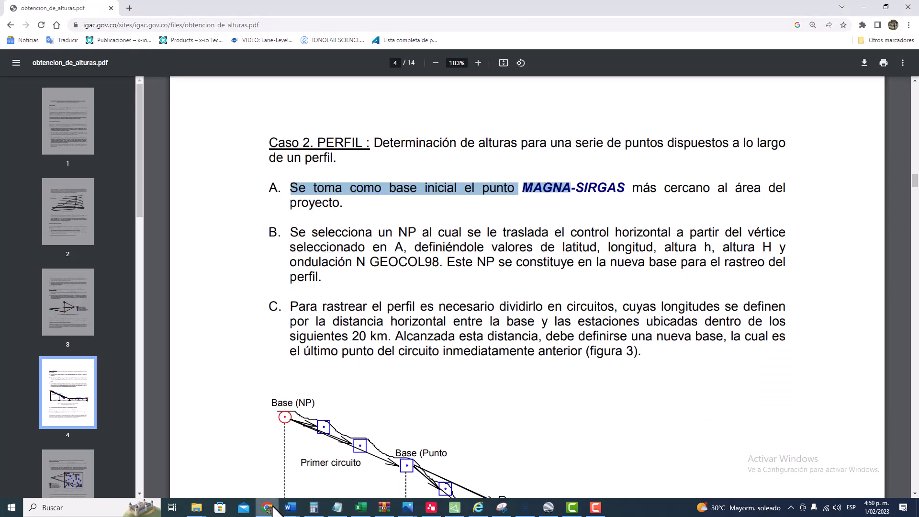
{"action": "scroll", "coordinate": [329, 435], "scroll_direction": "down", "scroll_amount": 4}
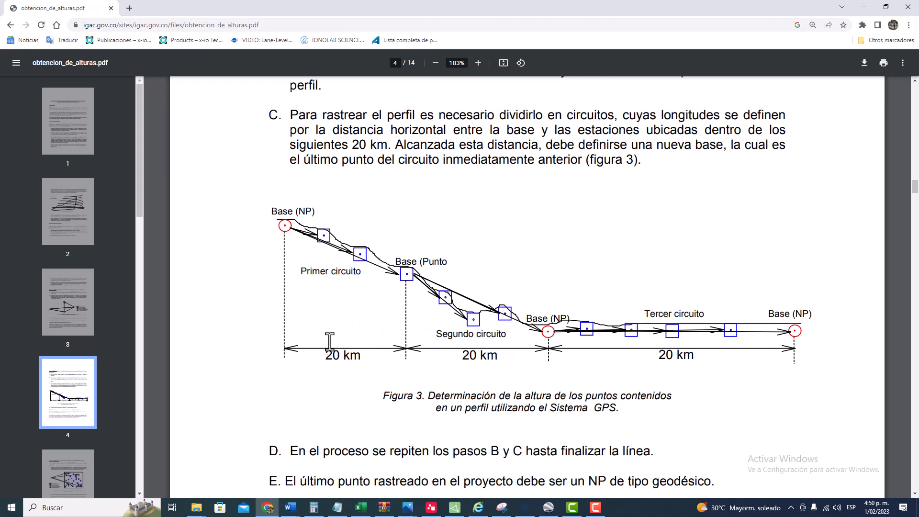
Step: Switch to Google Earth Pro and measure the straight-line distance from point A8-E-2 to point JPL-3023-S with a new ruler line
{"action": "left_click", "coordinate": [550, 506]}
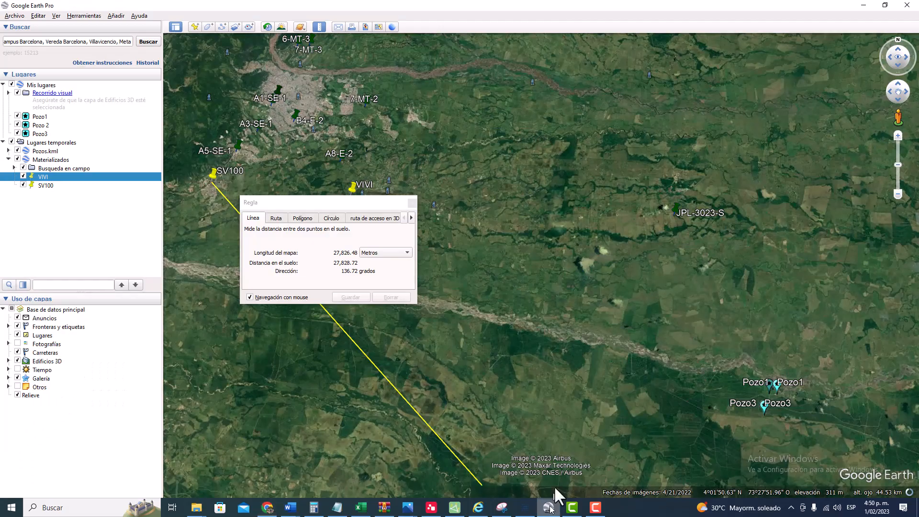
{"action": "scroll", "coordinate": [563, 296], "scroll_direction": "down", "scroll_amount": 3}
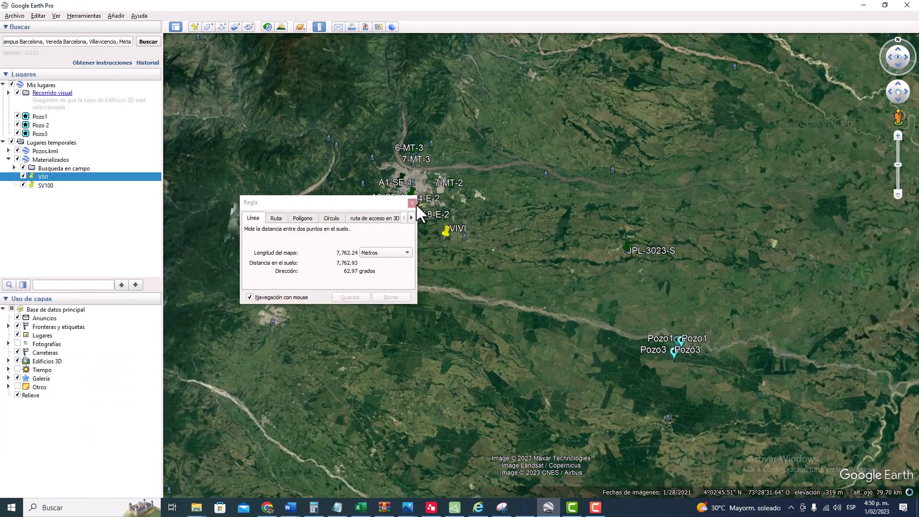
{"action": "left_click", "coordinate": [413, 203]}
{"action": "left_click", "coordinate": [319, 27]}
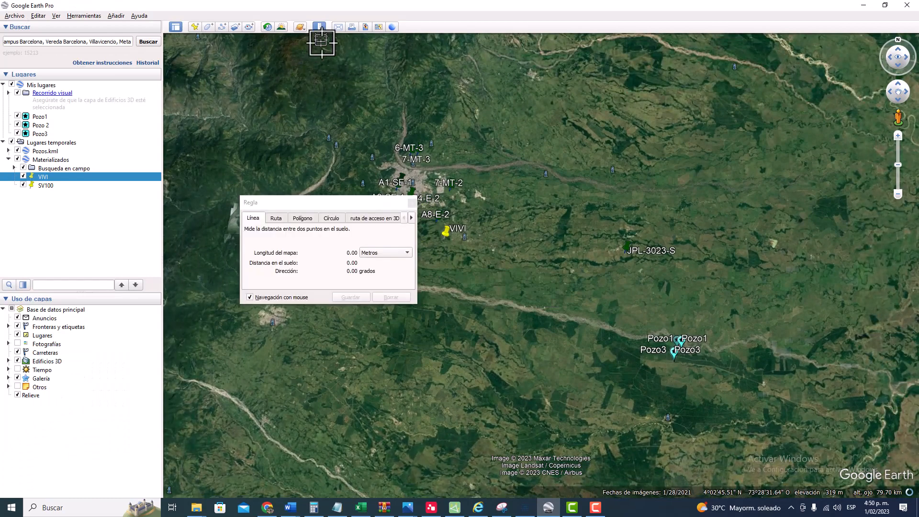
{"action": "scroll", "coordinate": [458, 193], "scroll_direction": "up", "scroll_amount": 3}
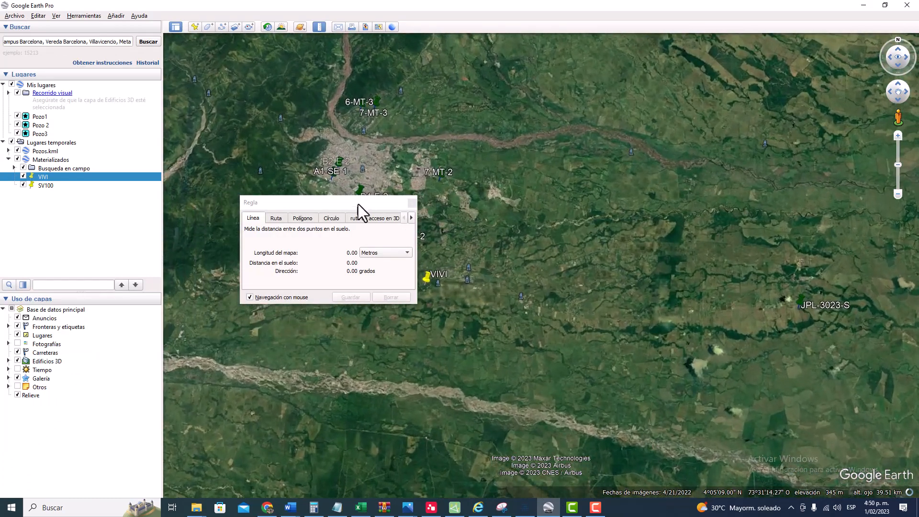
{"action": "left_click_drag", "start_coordinate": [358, 205], "coordinate": [252, 288]}
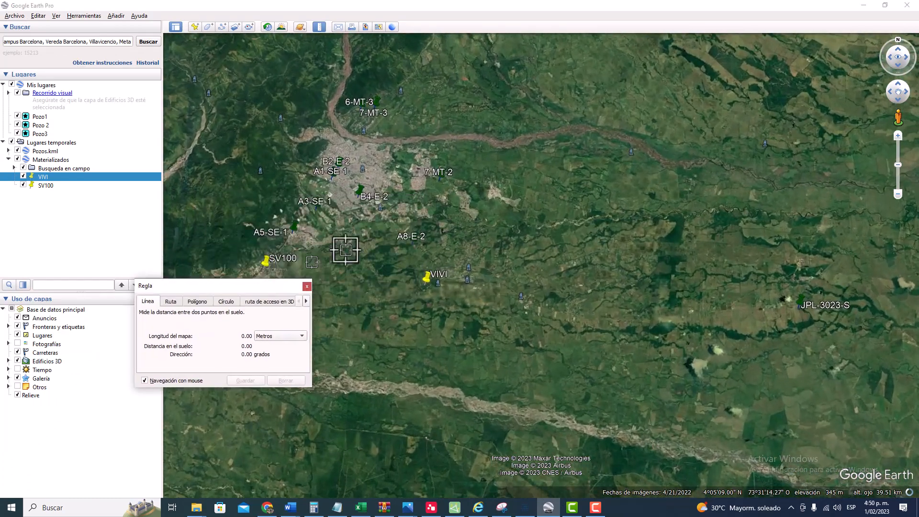
{"action": "scroll", "coordinate": [417, 245], "scroll_direction": "up", "scroll_amount": 2}
{"action": "left_click", "coordinate": [418, 246]}
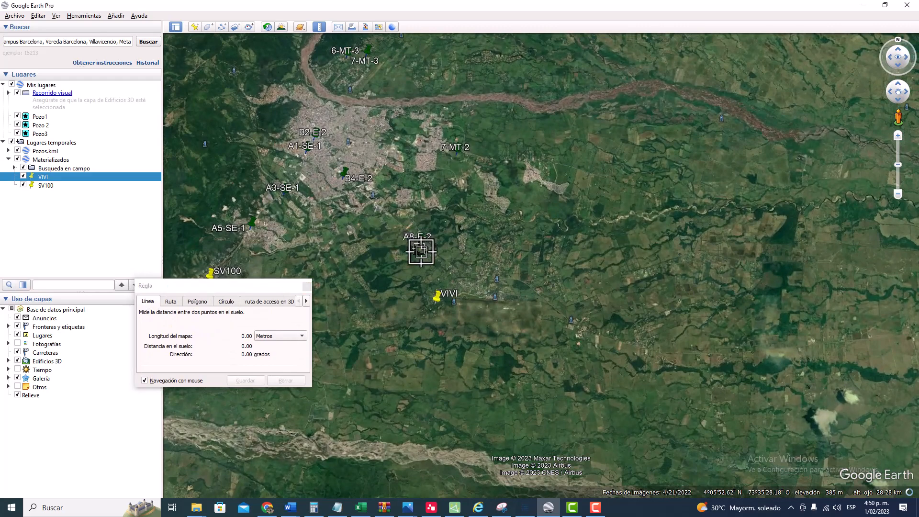
{"action": "scroll", "coordinate": [448, 287], "scroll_direction": "down", "scroll_amount": 2}
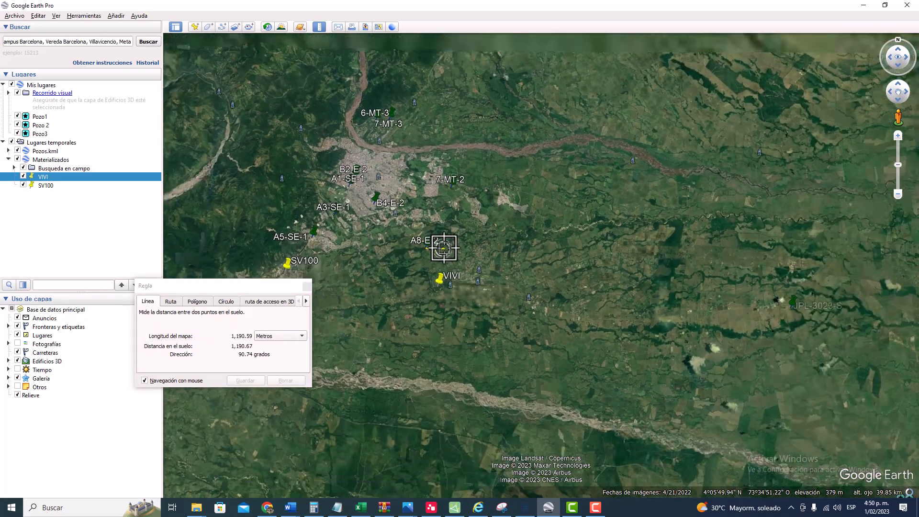
{"action": "scroll", "coordinate": [657, 312], "scroll_direction": "down", "scroll_amount": 2}
{"action": "scroll", "coordinate": [706, 315], "scroll_direction": "up", "scroll_amount": 3}
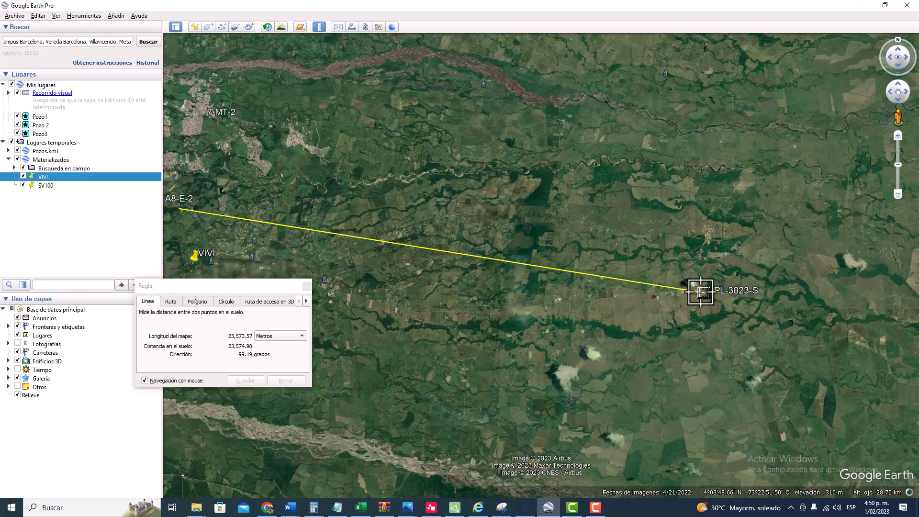
{"action": "left_click", "coordinate": [307, 286]}
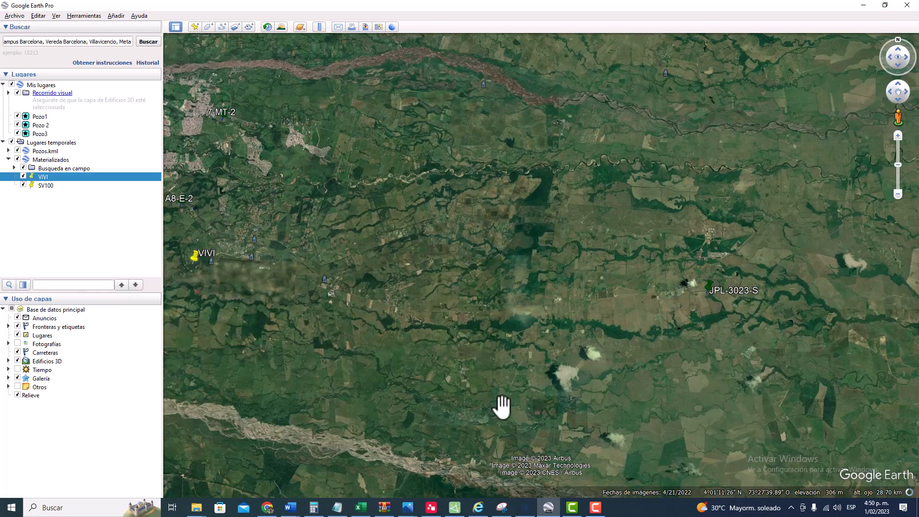
Step: Switch to Chrome and review the bases at each end of the 20 km circuits in Figure 3
{"action": "mouse_move", "coordinate": [550, 511]}
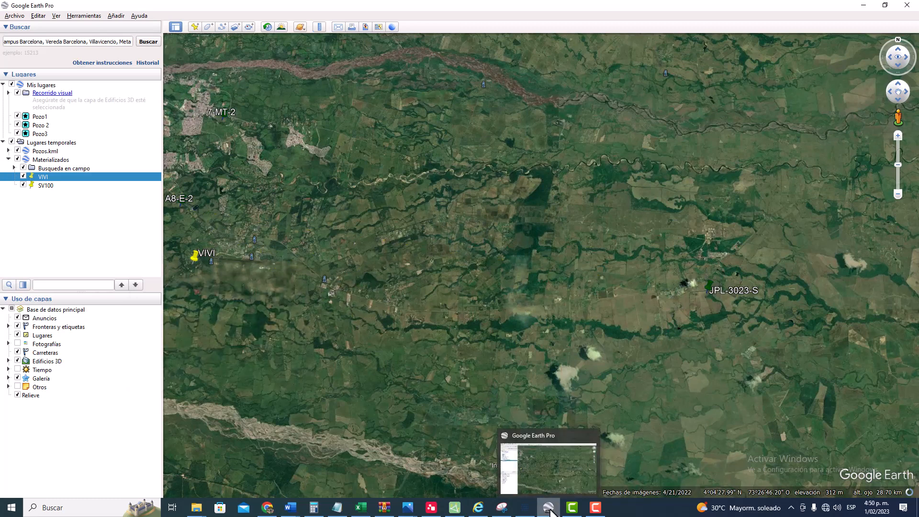
{"action": "scroll", "coordinate": [479, 281], "scroll_direction": "down", "scroll_amount": 2}
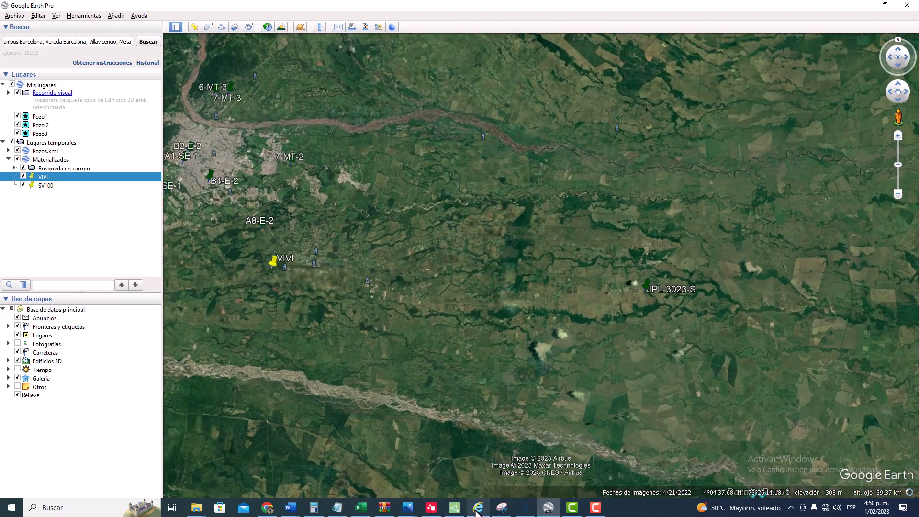
{"action": "left_click", "coordinate": [267, 508]}
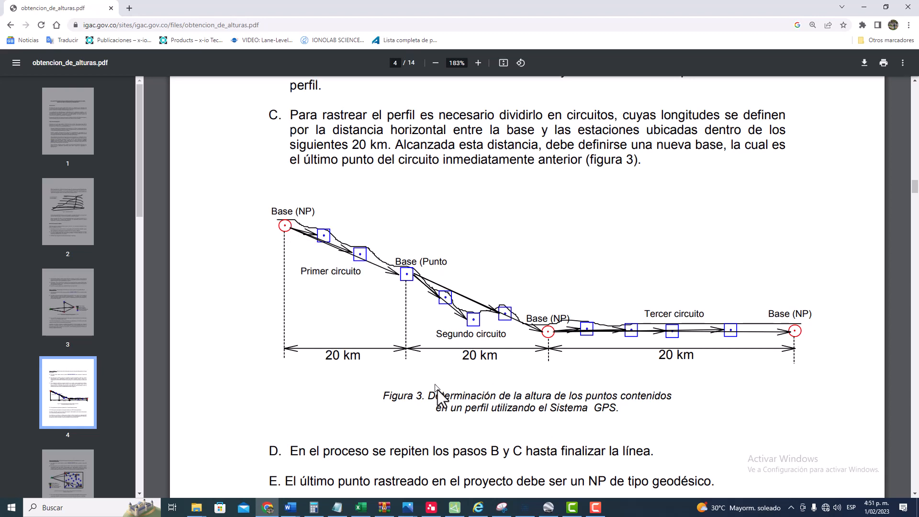
Step: Switch to Google Earth Pro and view SV100, VIVI, JPL-3023-S and the Pozo points together on the map
{"action": "left_click", "coordinate": [546, 514]}
{"action": "scroll", "coordinate": [500, 308], "scroll_direction": "down", "scroll_amount": 4}
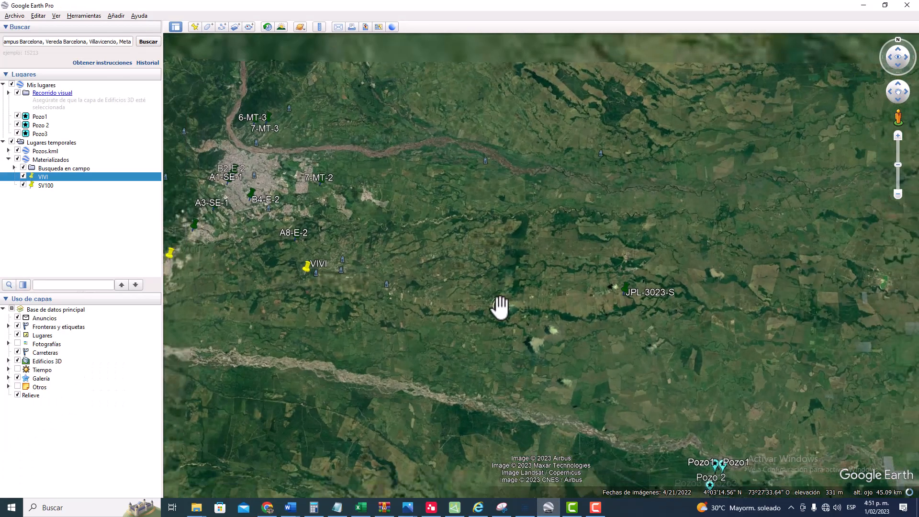
{"action": "left_click_drag", "start_coordinate": [432, 349], "coordinate": [460, 282]}
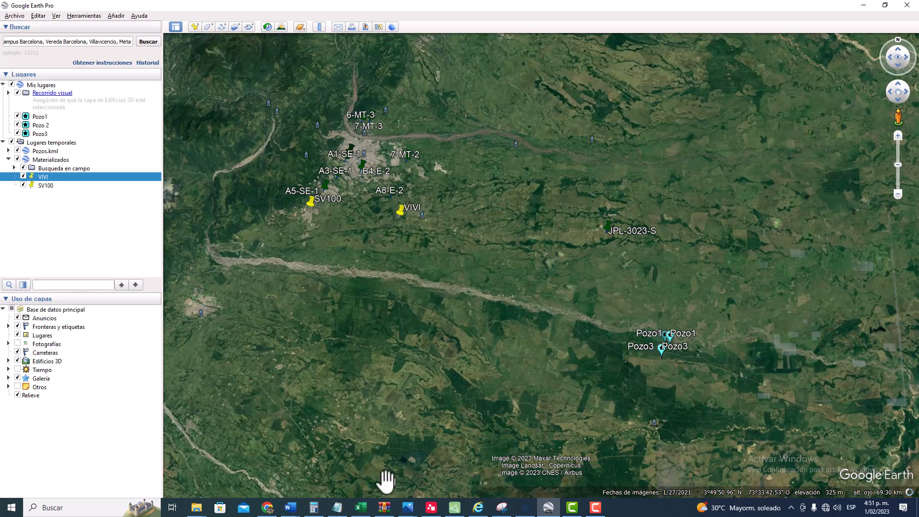
Step: Switch to Excel and compare the JPL and NPA8E2 results in the SV100 table with those in the VIVI table
{"action": "left_click", "coordinate": [361, 507]}
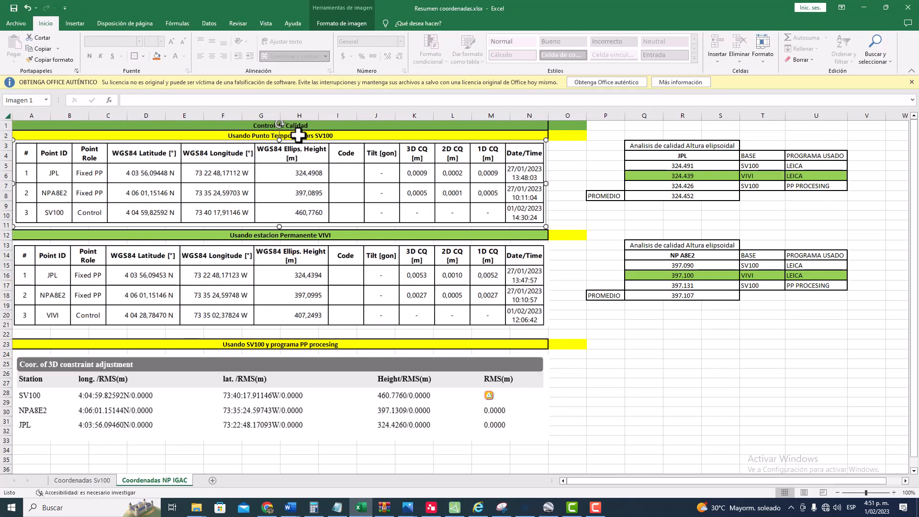
{"action": "key", "text": "F10"}
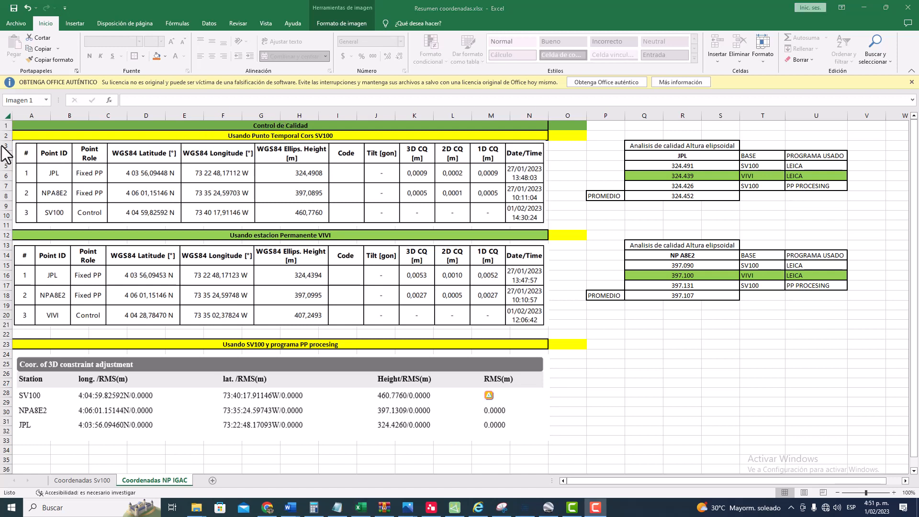
{"action": "left_click", "coordinate": [134, 160]}
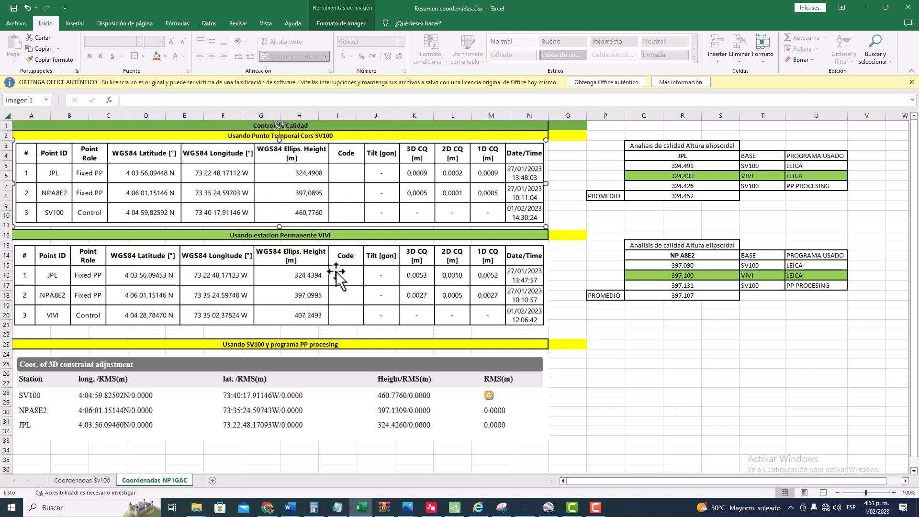
{"action": "left_click", "coordinate": [245, 235]}
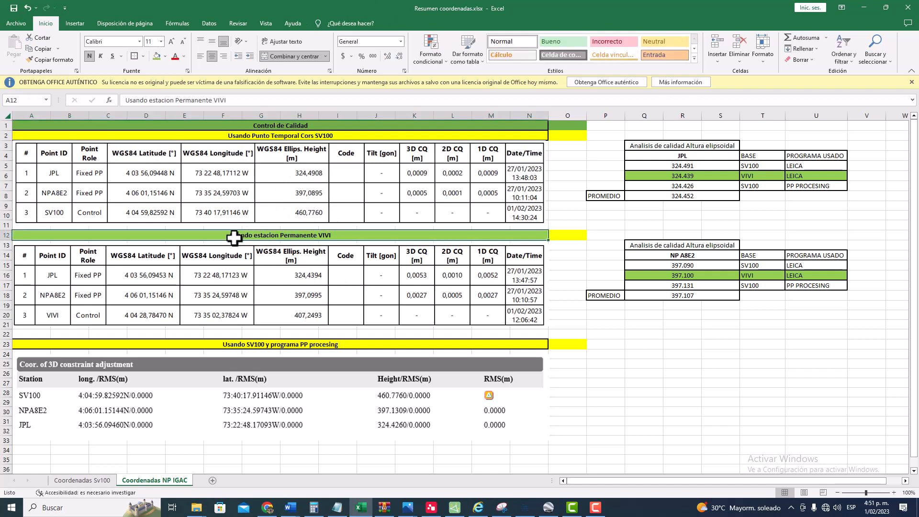
{"action": "left_click", "coordinate": [240, 269]}
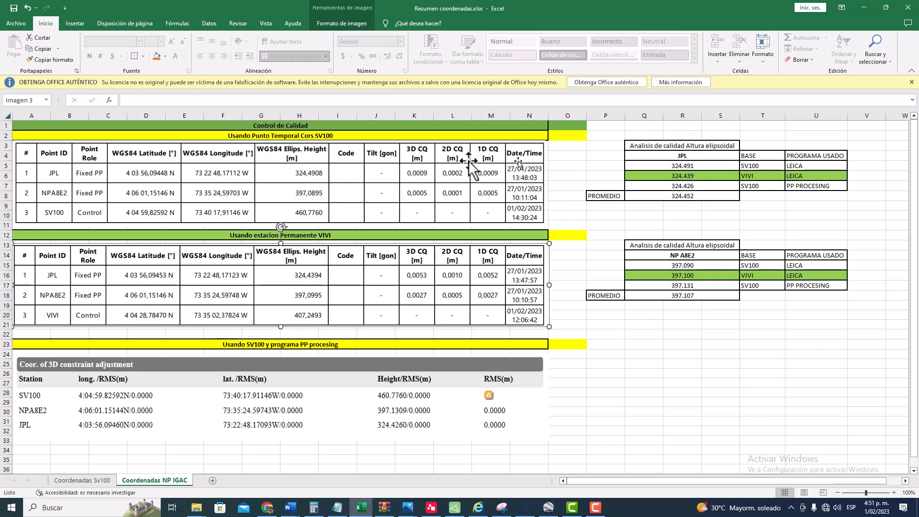
{"action": "left_click", "coordinate": [347, 193]}
{"action": "left_click", "coordinate": [321, 269]}
{"action": "left_click", "coordinate": [329, 187]}
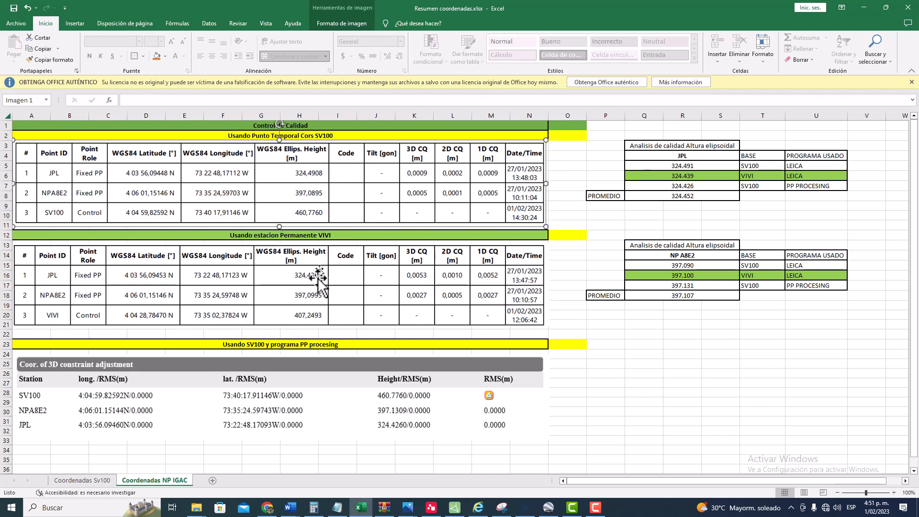
{"action": "left_click", "coordinate": [316, 273]}
{"action": "left_click", "coordinate": [342, 199]}
{"action": "left_click", "coordinate": [363, 296]}
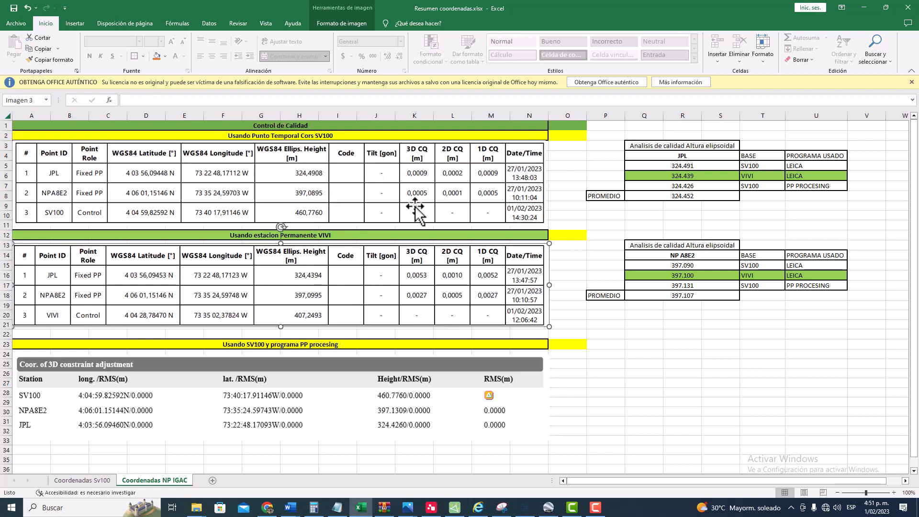
Step: Review the ellipsoidal heights in the JPL quality analysis table and inspect its PROMEDIO formula without changing it
{"action": "left_click_drag", "start_coordinate": [653, 145], "coordinate": [702, 190]}
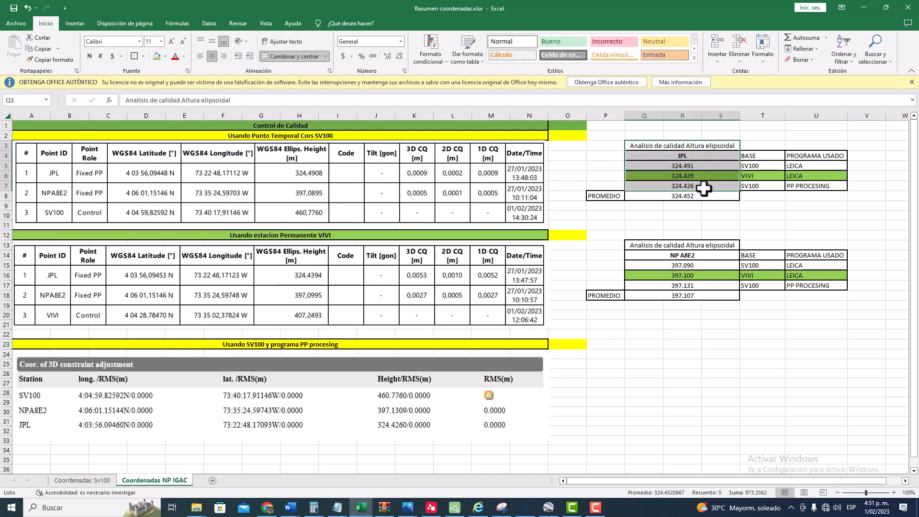
{"action": "left_click", "coordinate": [677, 164]}
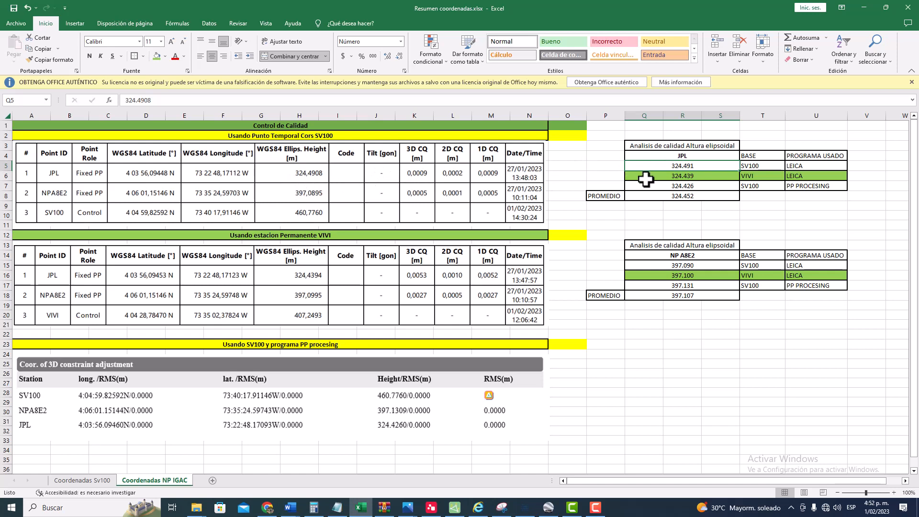
{"action": "double_click", "coordinate": [687, 196]}
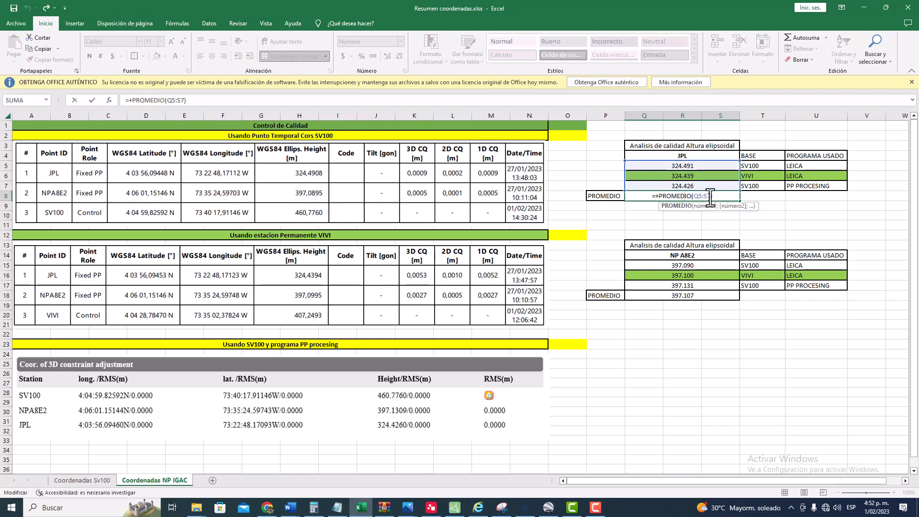
{"action": "key", "text": "Escape"}
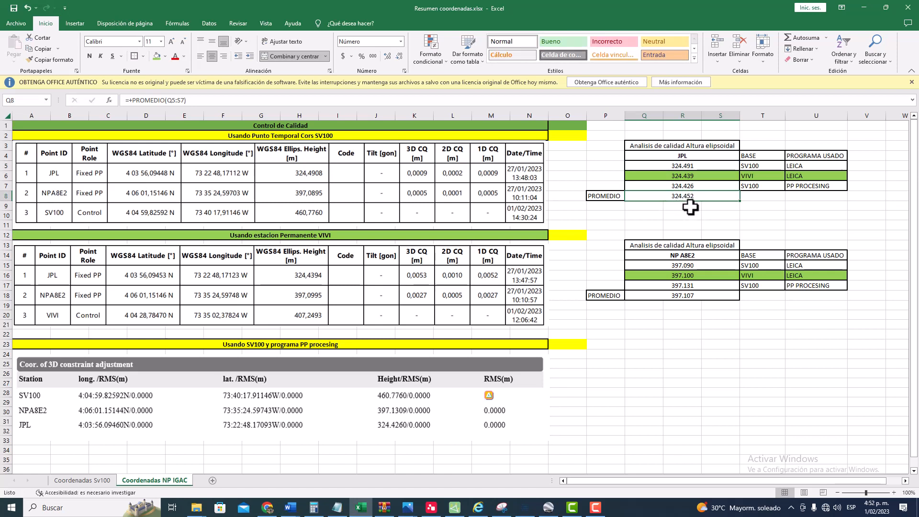
Step: Review the base and processing program behind each ellipsoidal height in the JPL analysis table
{"action": "left_click", "coordinate": [765, 170]}
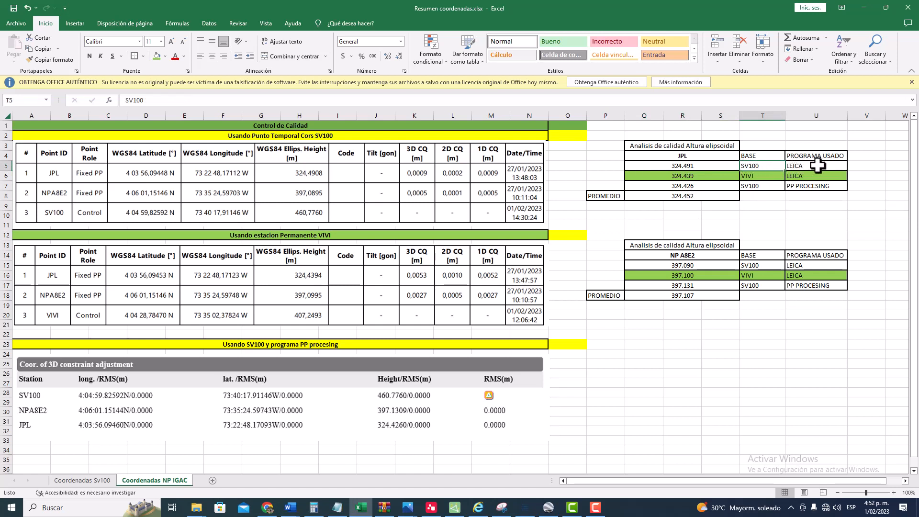
{"action": "left_click", "coordinate": [710, 168]}
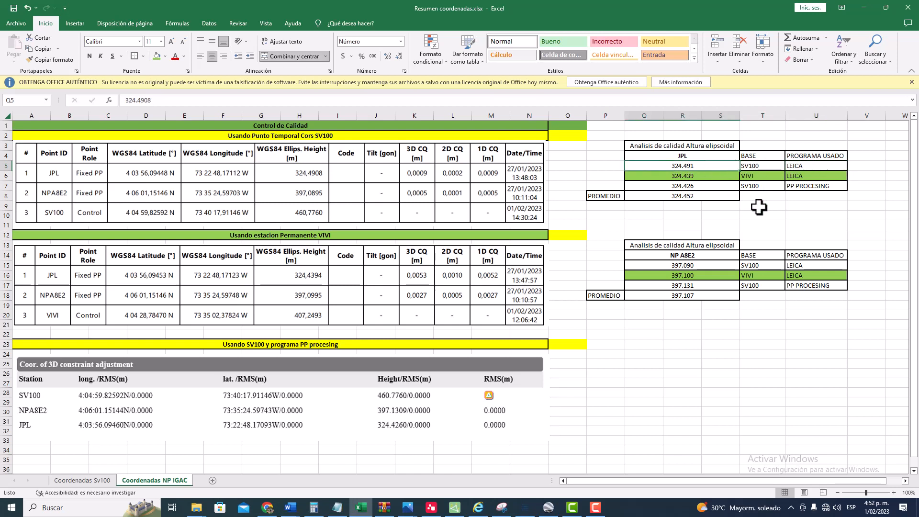
{"action": "left_click", "coordinate": [753, 177]}
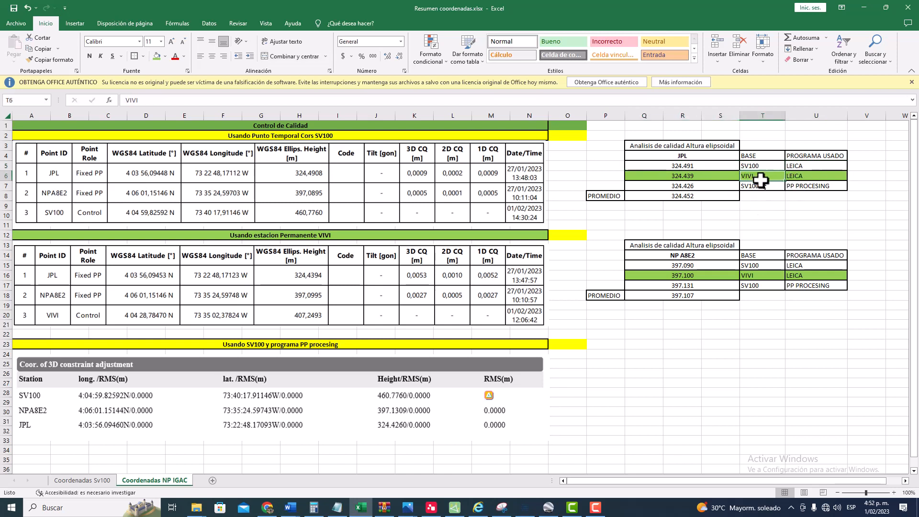
{"action": "left_click", "coordinate": [799, 175]}
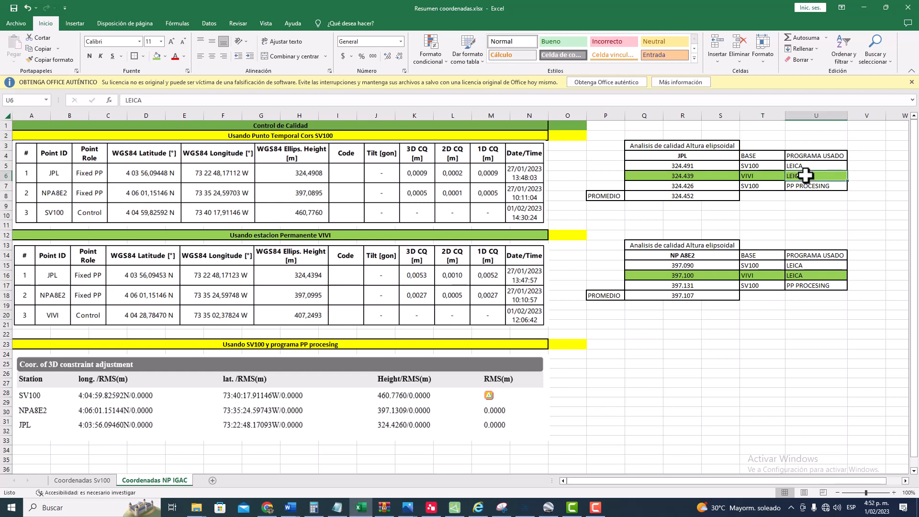
{"action": "left_click", "coordinate": [695, 175]}
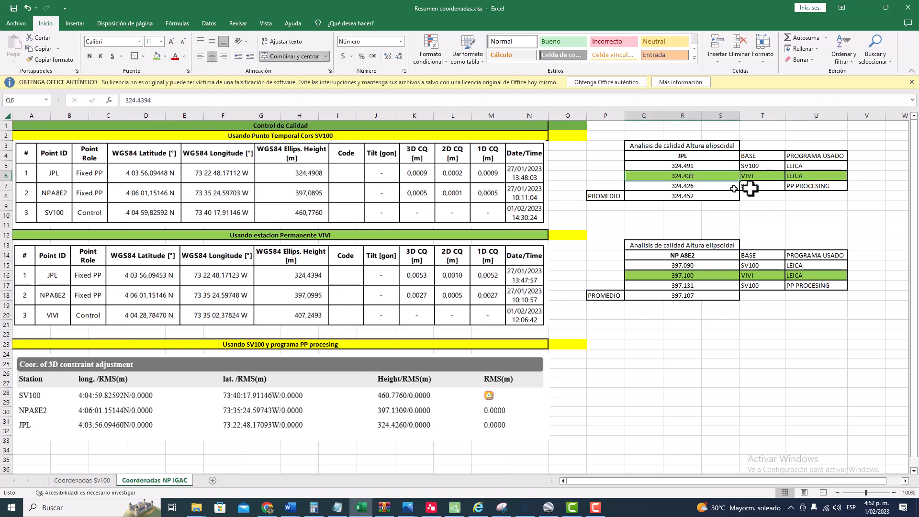
{"action": "left_click", "coordinate": [799, 186]}
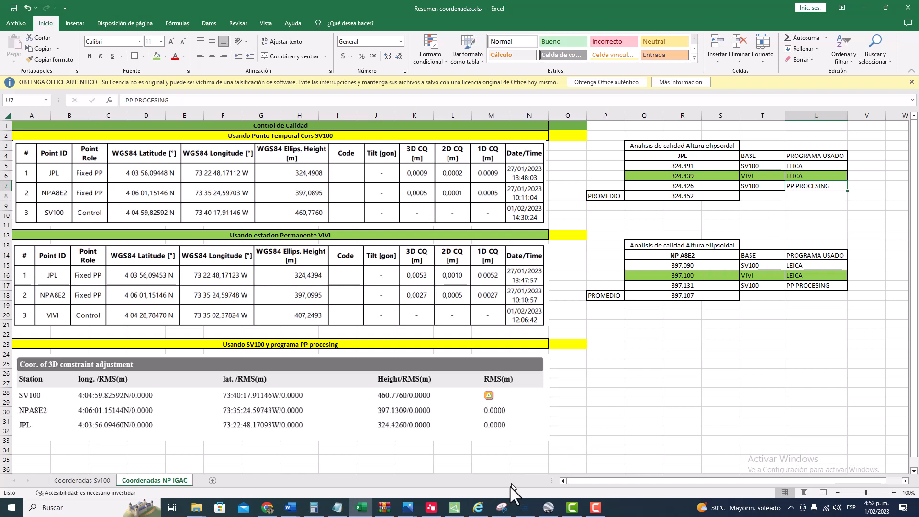
Step: Switch to PProcessing and inspect the map of baselines linking NPA8E2 and JPL with SV100
{"action": "left_click", "coordinate": [456, 507]}
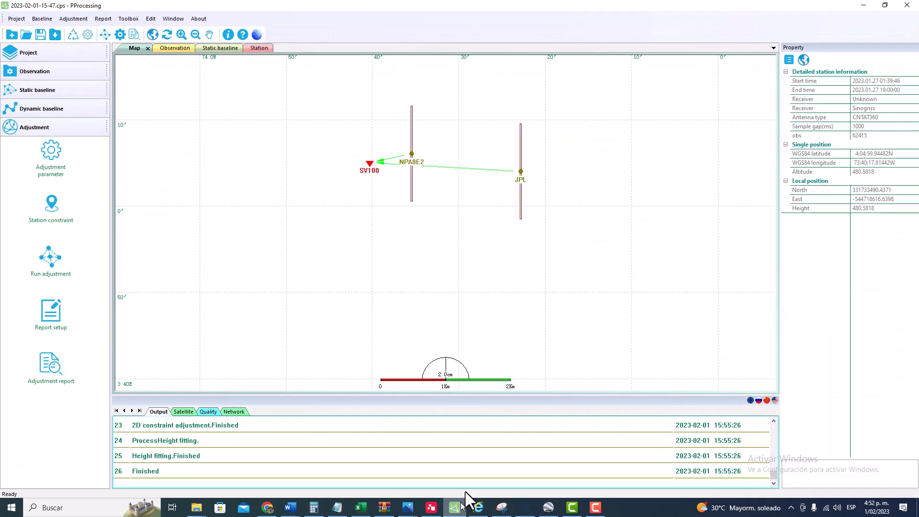
{"action": "scroll", "coordinate": [403, 164], "scroll_direction": "up", "scroll_amount": 3}
{"action": "scroll", "coordinate": [376, 151], "scroll_direction": "down", "scroll_amount": 3}
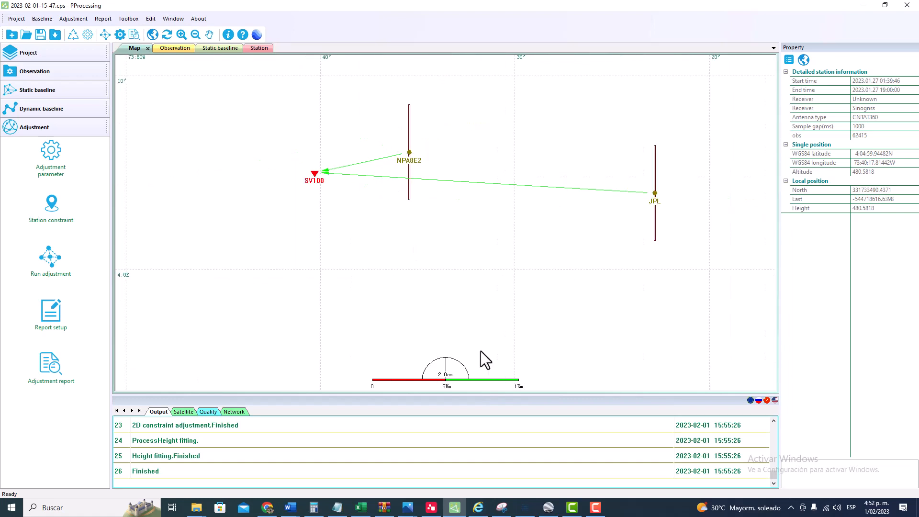
Step: Check the point layout in Google Earth Pro, and return to the Coordenadas NP IGAC sheet in Excel
{"action": "left_click", "coordinate": [548, 509]}
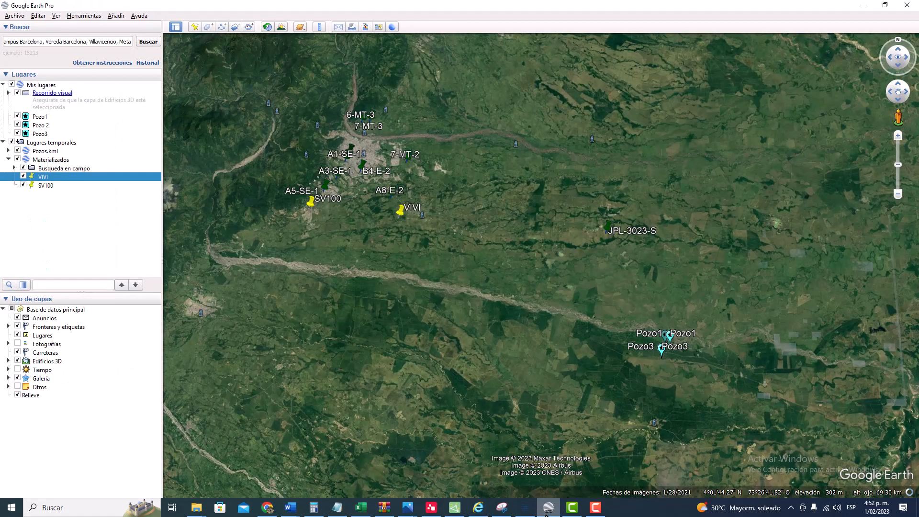
{"action": "left_click", "coordinate": [547, 509]}
{"action": "left_click", "coordinate": [361, 508]}
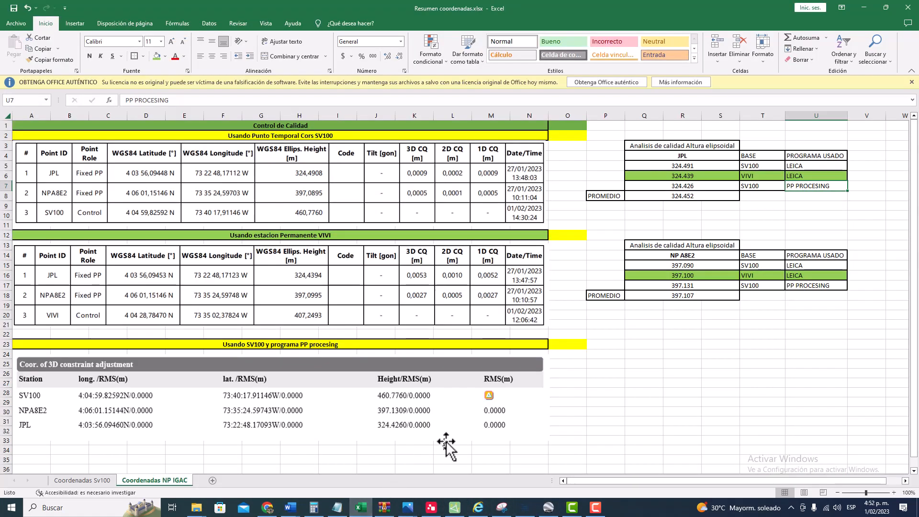
Step: Compare the JPL ellipsoidal heights by base and program, and inspect the PROMEDIO formula without changing it
{"action": "left_click", "coordinate": [753, 185]}
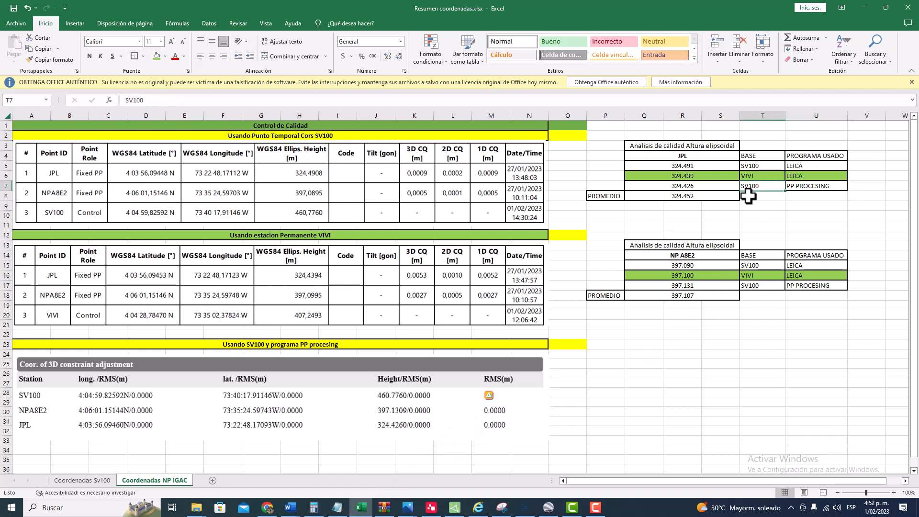
{"action": "left_click", "coordinate": [706, 187]}
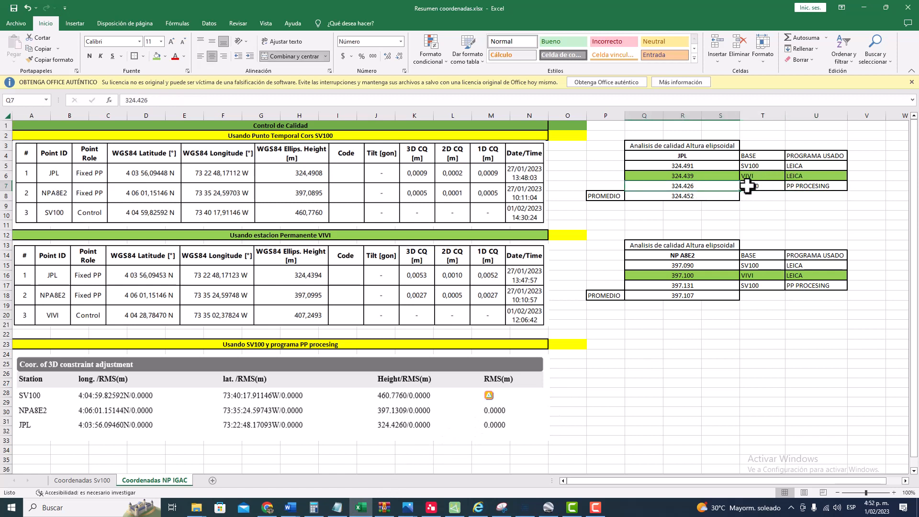
{"action": "left_click", "coordinate": [742, 187]}
{"action": "left_click", "coordinate": [713, 187]}
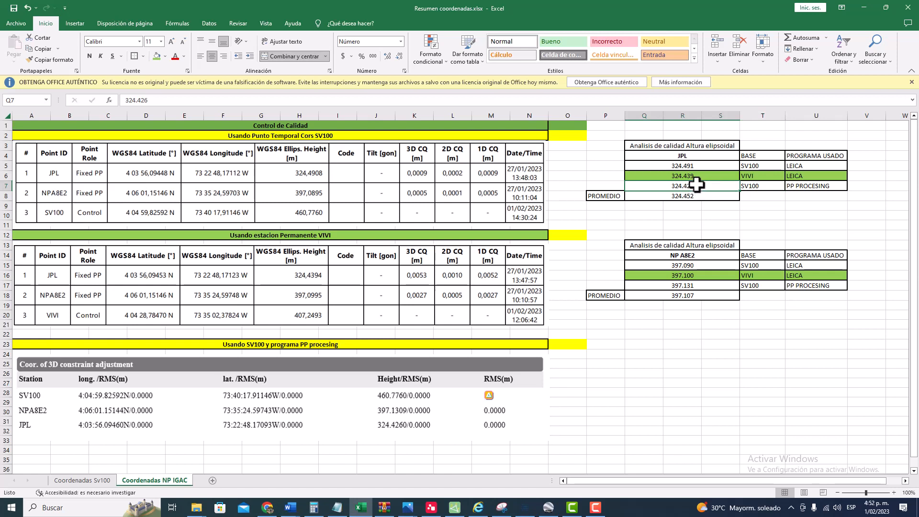
{"action": "left_click", "coordinate": [749, 178]}
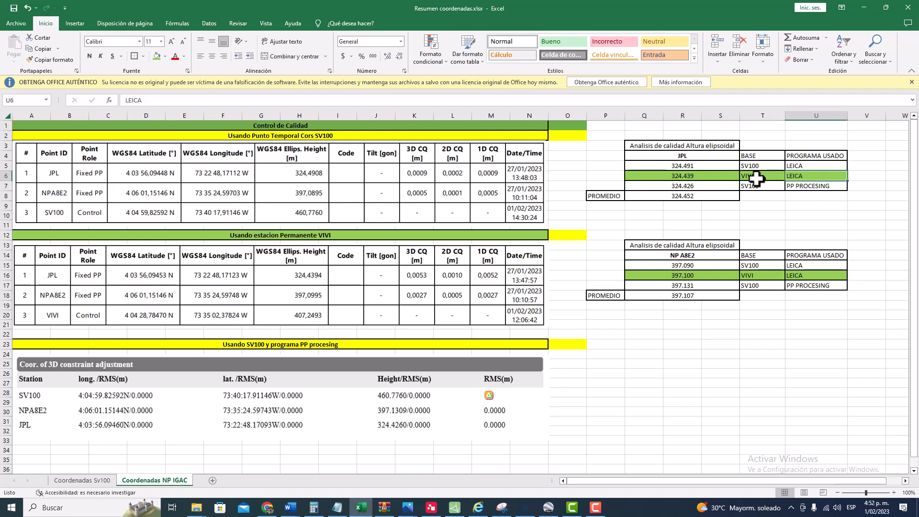
{"action": "left_click", "coordinate": [693, 184]}
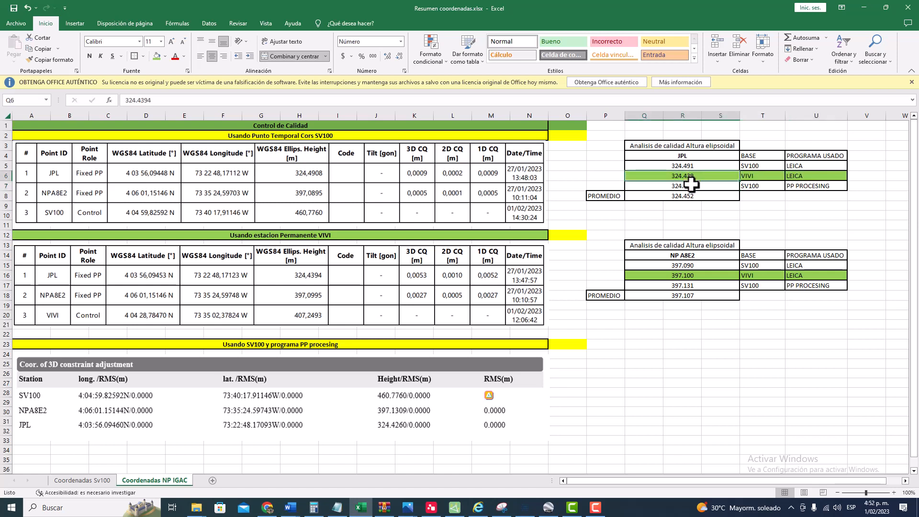
{"action": "double_click", "coordinate": [684, 196]}
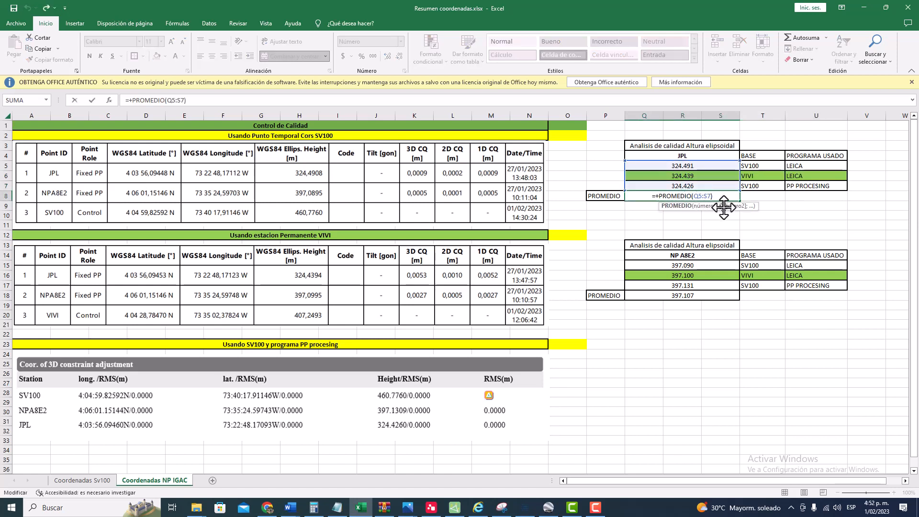
{"action": "key", "text": "Escape"}
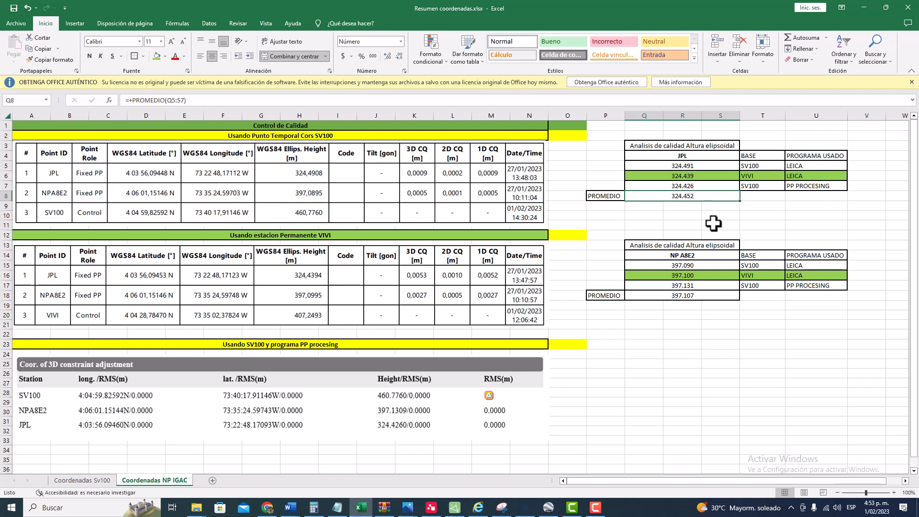
Step: Calculate each JPL height's difference from the average in P5:P7 by filling down the formula +$Q$8-Q5
{"action": "left_click", "coordinate": [608, 166]}
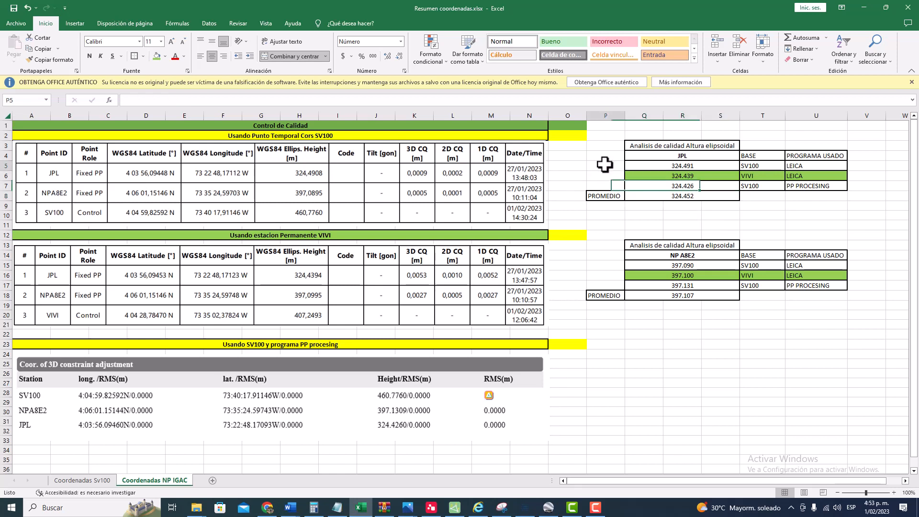
{"action": "type", "text": "+"}
{"action": "left_click", "coordinate": [690, 198]}
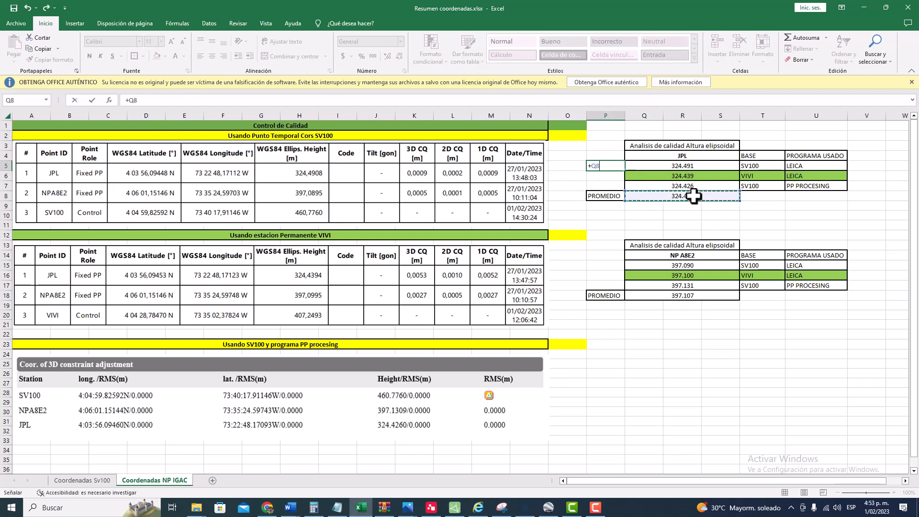
{"action": "key", "text": "F4"}
{"action": "type", "text": "-"}
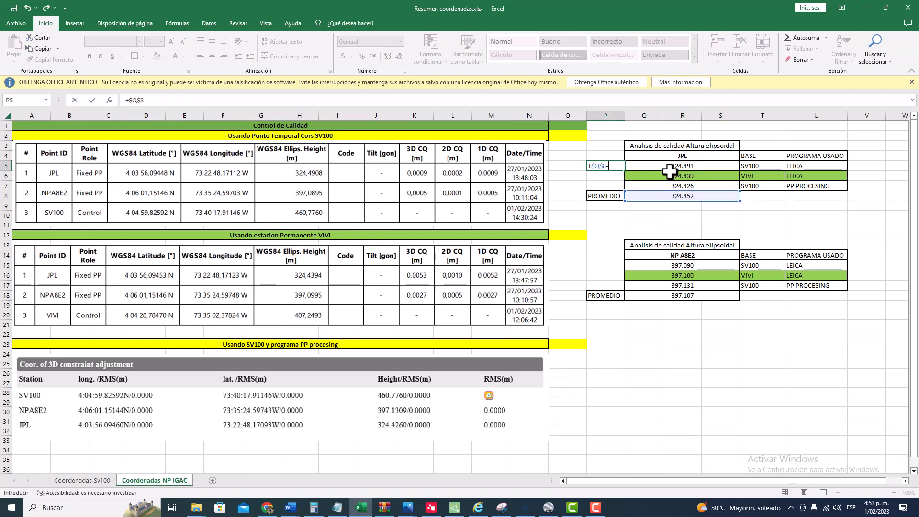
{"action": "left_click", "coordinate": [673, 166]}
{"action": "key", "text": "Return"}
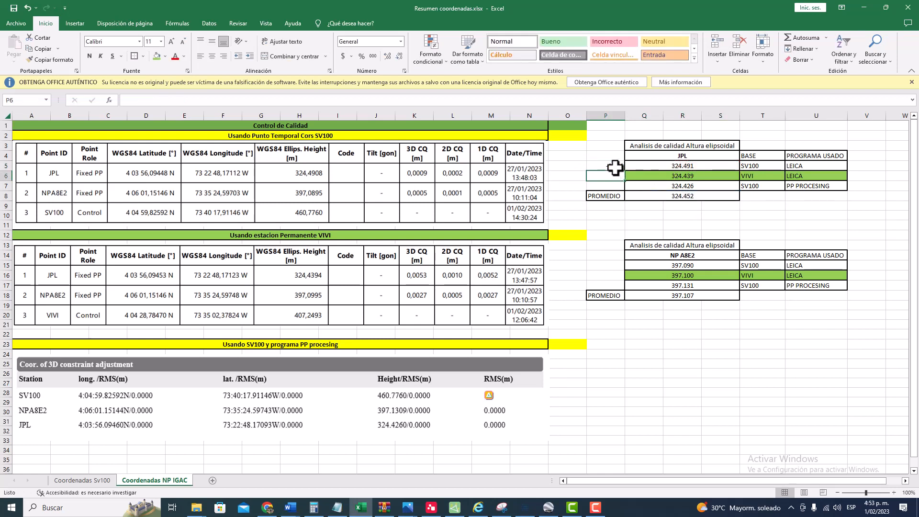
{"action": "left_click", "coordinate": [615, 167]}
{"action": "left_click_drag", "start_coordinate": [625, 171], "coordinate": [622, 191]}
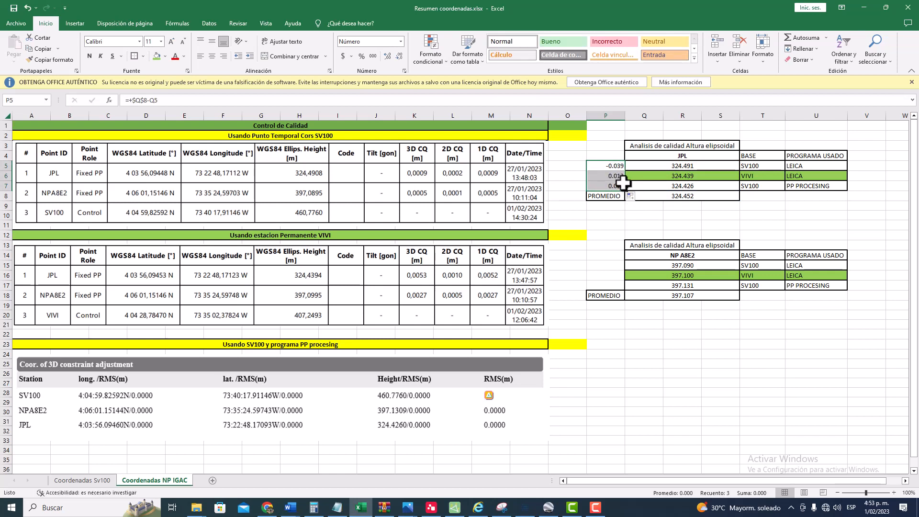
Step: Clear the calculated height differences from P5:P7
{"action": "left_click_drag", "start_coordinate": [610, 167], "coordinate": [614, 183]}
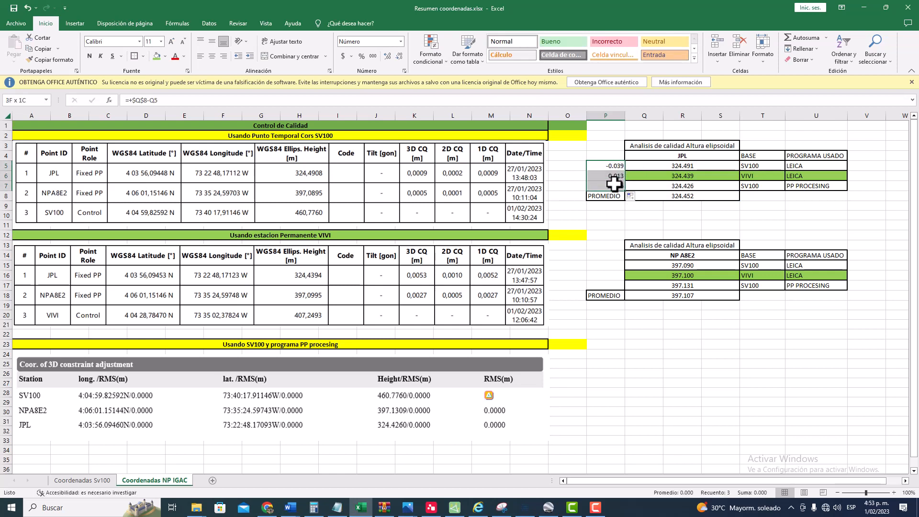
{"action": "key", "text": "Delete"}
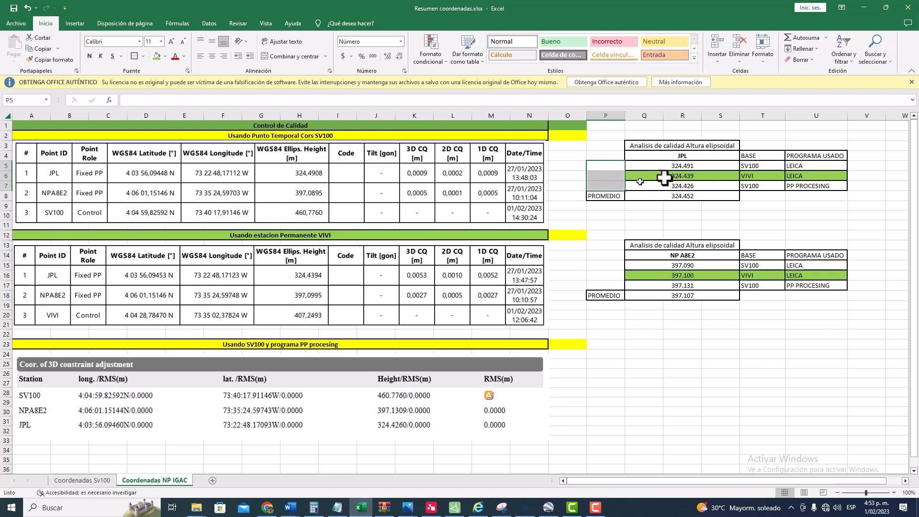
Step: Review the JPL analysis table, focusing on the height obtained with base VIVI and the LEICA program
{"action": "left_click", "coordinate": [808, 177]}
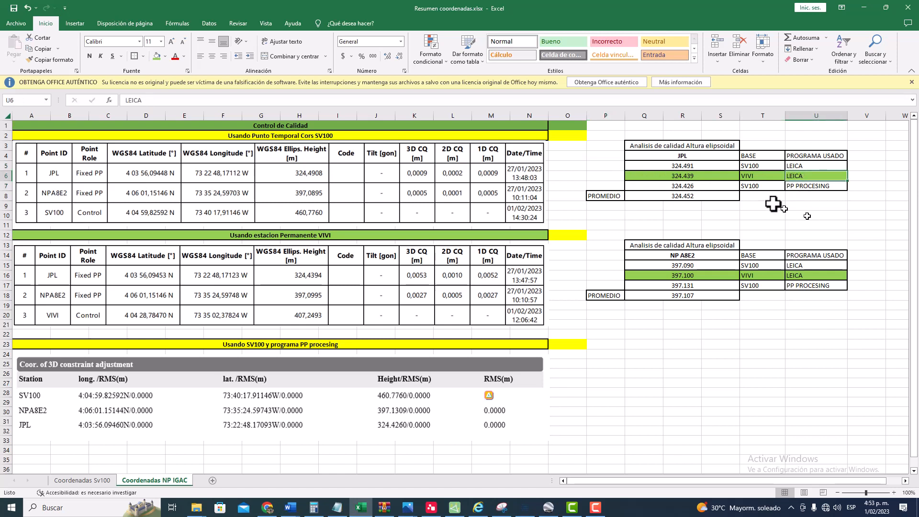
{"action": "left_click_drag", "start_coordinate": [597, 141], "coordinate": [816, 205]}
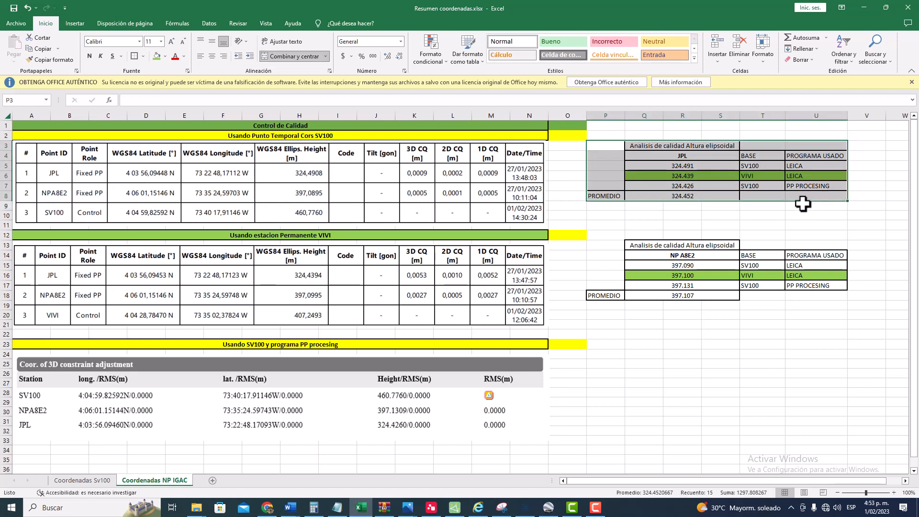
{"action": "left_click", "coordinate": [753, 177]}
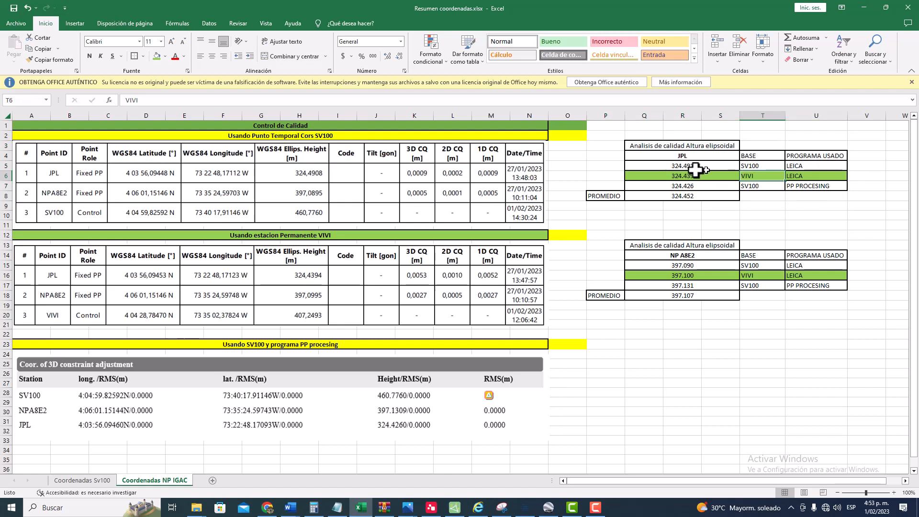
{"action": "left_click", "coordinate": [670, 174]}
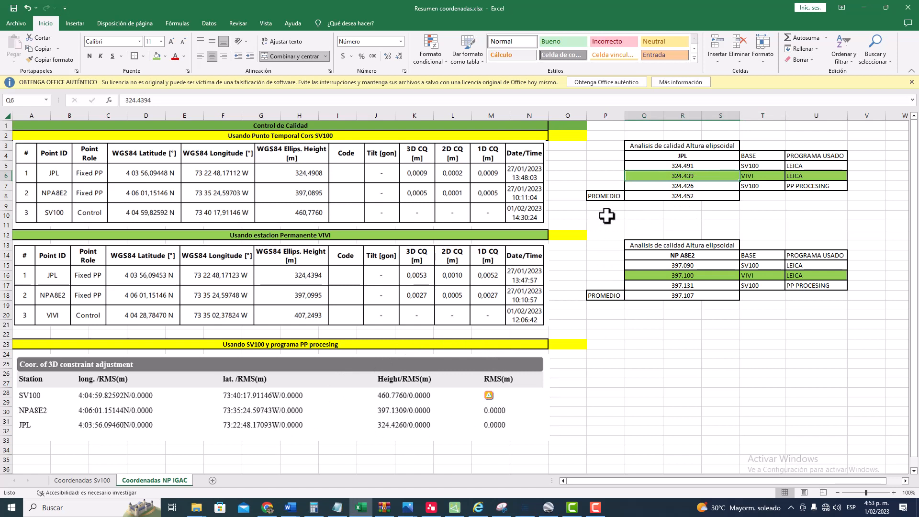
{"action": "left_click", "coordinate": [766, 176]}
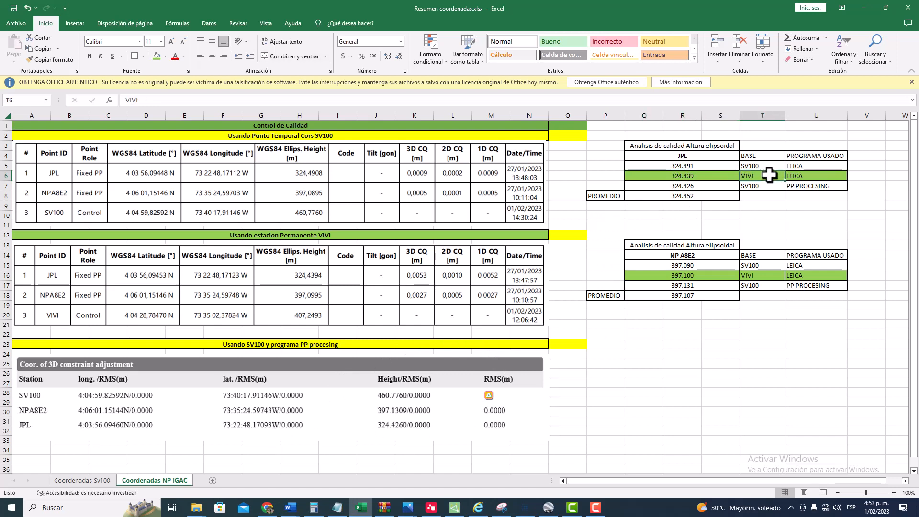
{"action": "left_click", "coordinate": [718, 175]}
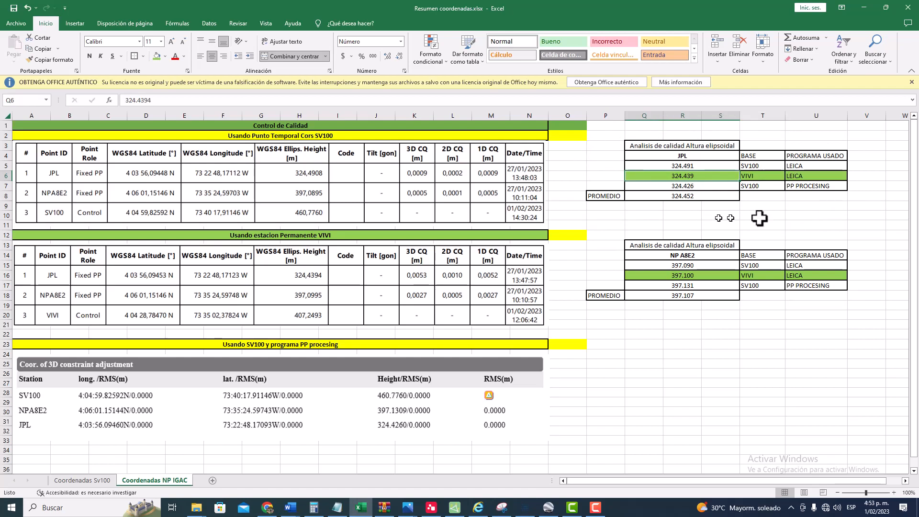
Step: Switch to Google Earth Pro and measure the straight-line distance in metres from VIVI to JPL-3023-S
{"action": "left_click", "coordinate": [544, 510]}
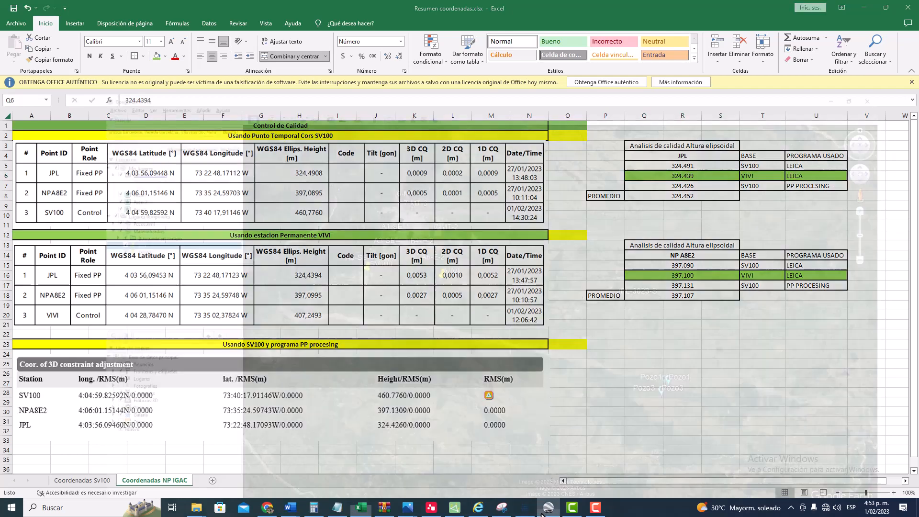
{"action": "scroll", "coordinate": [496, 362], "scroll_direction": "down", "scroll_amount": 3}
{"action": "scroll", "coordinate": [408, 262], "scroll_direction": "up", "scroll_amount": 5}
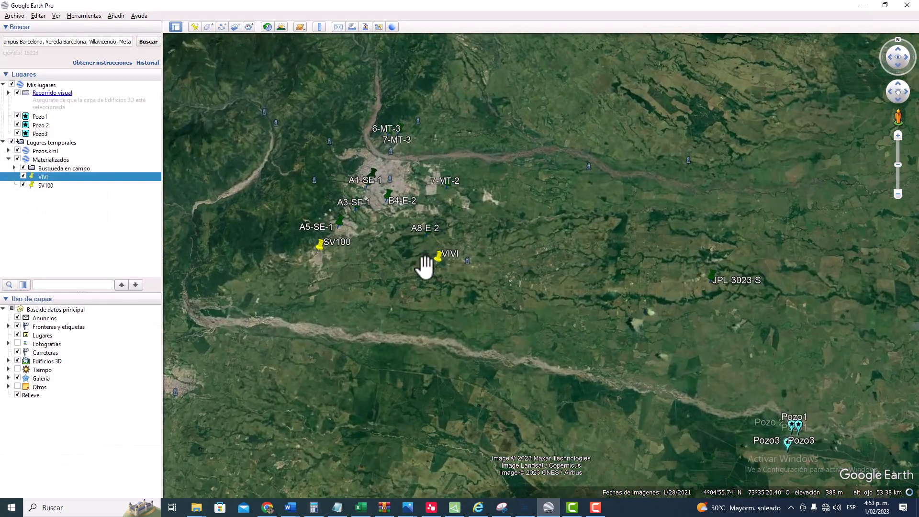
{"action": "left_click", "coordinate": [318, 27]}
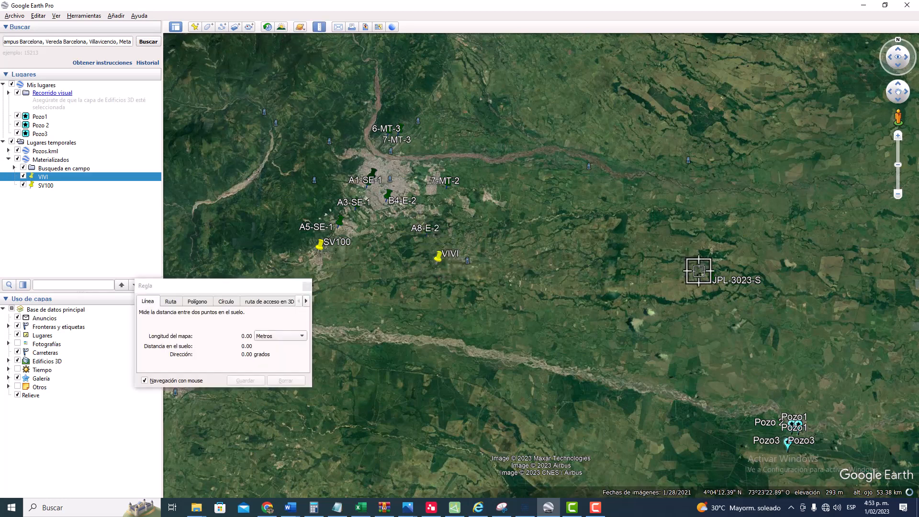
{"action": "left_click", "coordinate": [437, 265]}
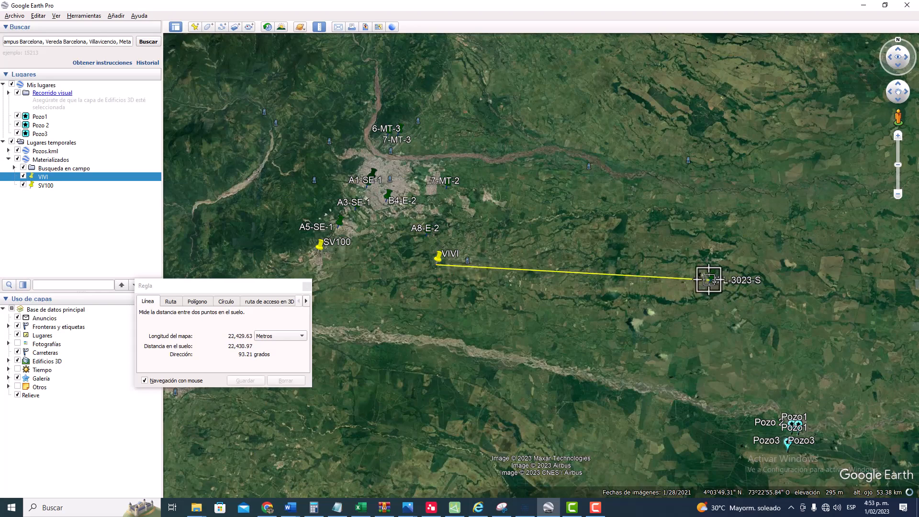
Step: Extend the measuring line from VIVI past JPL-3023-S towards B55-E-2 and B53-E-2 to compare the distances
{"action": "scroll", "coordinate": [709, 279], "scroll_direction": "down", "scroll_amount": 5}
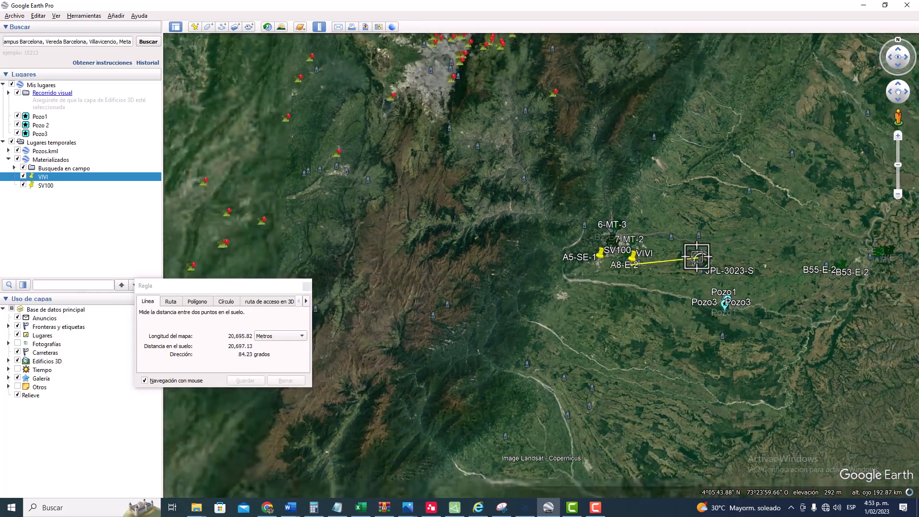
{"action": "scroll", "coordinate": [718, 268], "scroll_direction": "down", "scroll_amount": 1}
{"action": "scroll", "coordinate": [777, 297], "scroll_direction": "up", "scroll_amount": 2}
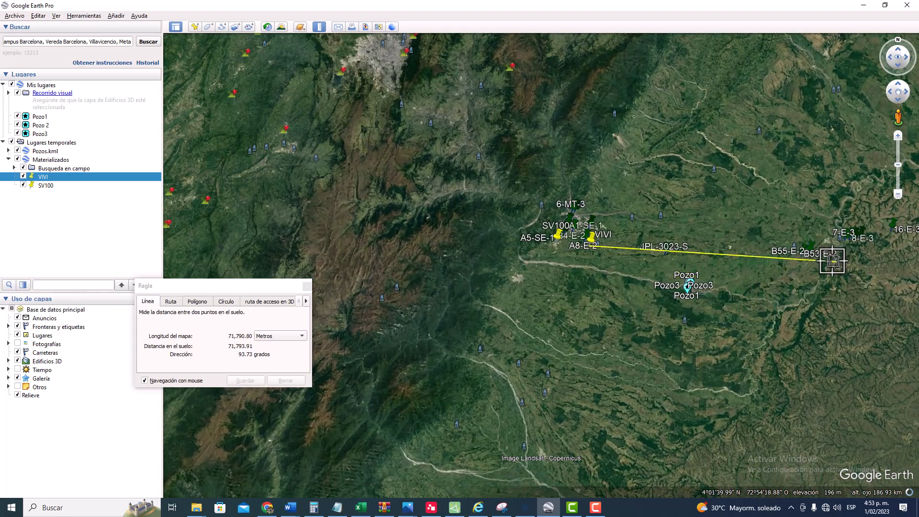
{"action": "scroll", "coordinate": [833, 260], "scroll_direction": "up", "scroll_amount": 4}
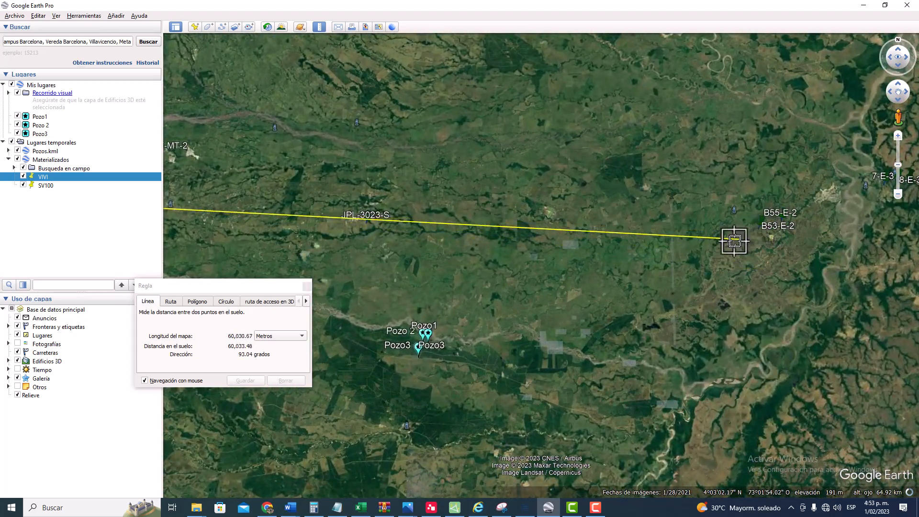
{"action": "scroll", "coordinate": [724, 246], "scroll_direction": "down", "scroll_amount": 3}
{"action": "scroll", "coordinate": [457, 236], "scroll_direction": "up", "scroll_amount": 3}
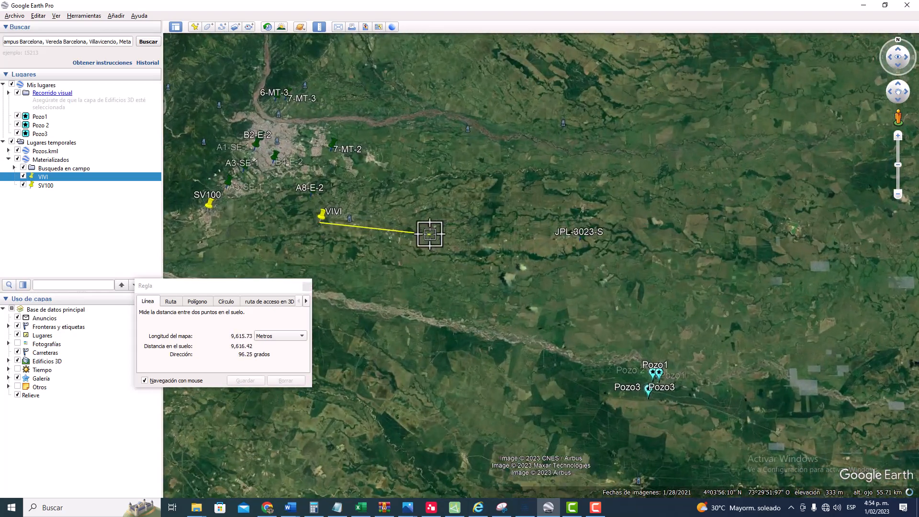
Step: Measure the distance from VIVI to A8-E-2, and view the surrounding leveling points
{"action": "scroll", "coordinate": [306, 196], "scroll_direction": "up", "scroll_amount": 5}
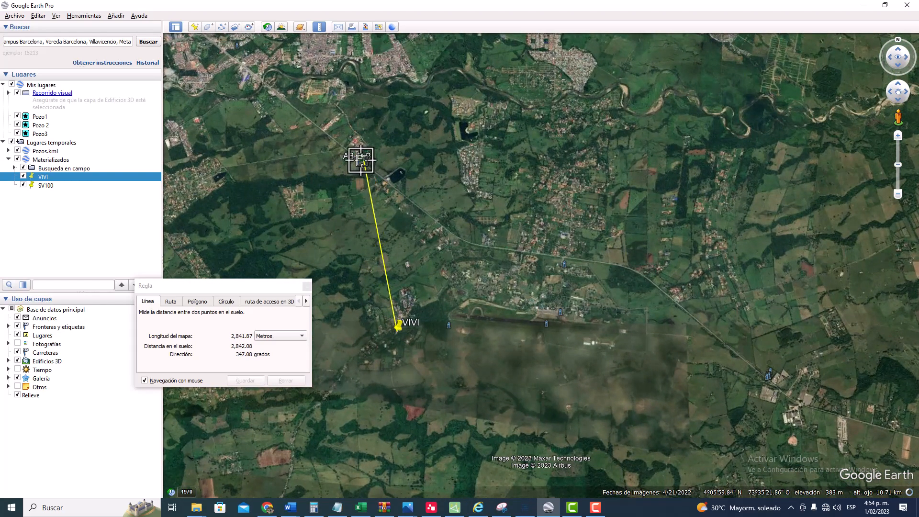
{"action": "scroll", "coordinate": [450, 188], "scroll_direction": "down", "scroll_amount": 4}
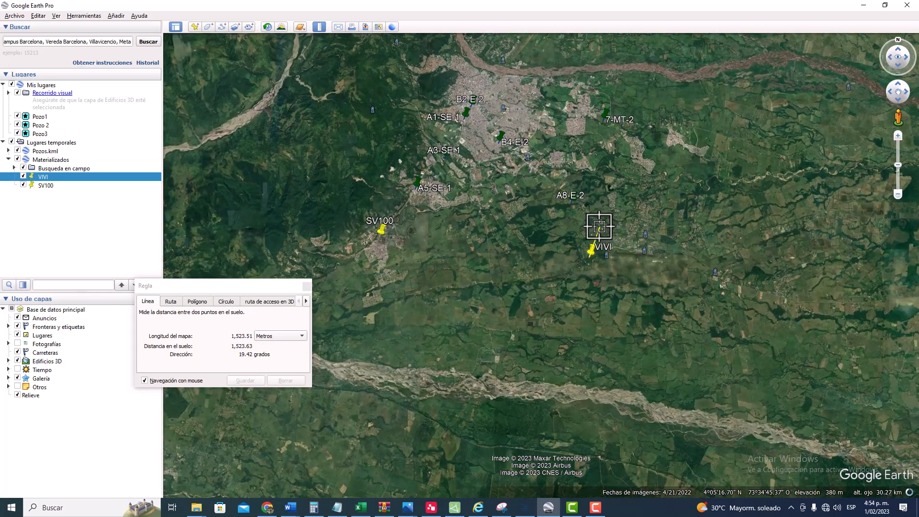
{"action": "scroll", "coordinate": [588, 227], "scroll_direction": "down", "scroll_amount": 1}
{"action": "scroll", "coordinate": [588, 227], "scroll_direction": "down", "scroll_amount": 3}
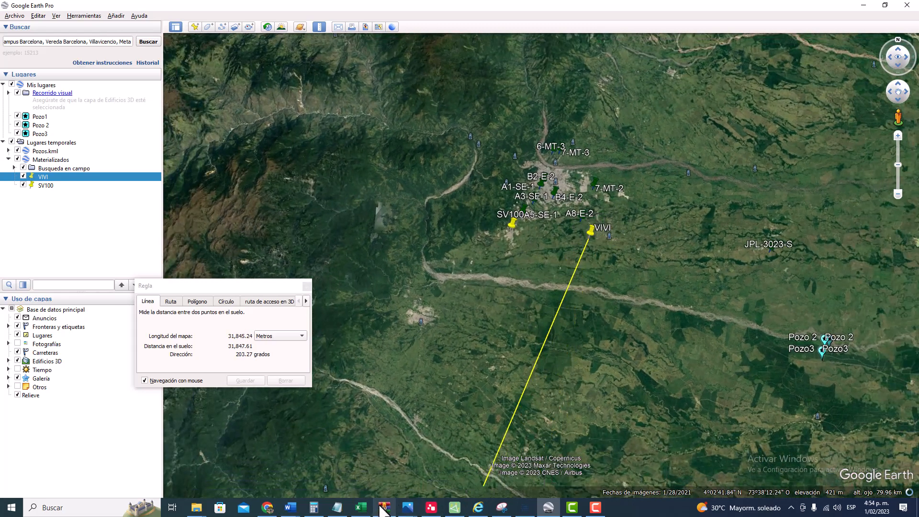
Step: Check the NP A8E2 height analysis table in Excel and return to the map in Google Earth Pro
{"action": "left_click", "coordinate": [362, 509]}
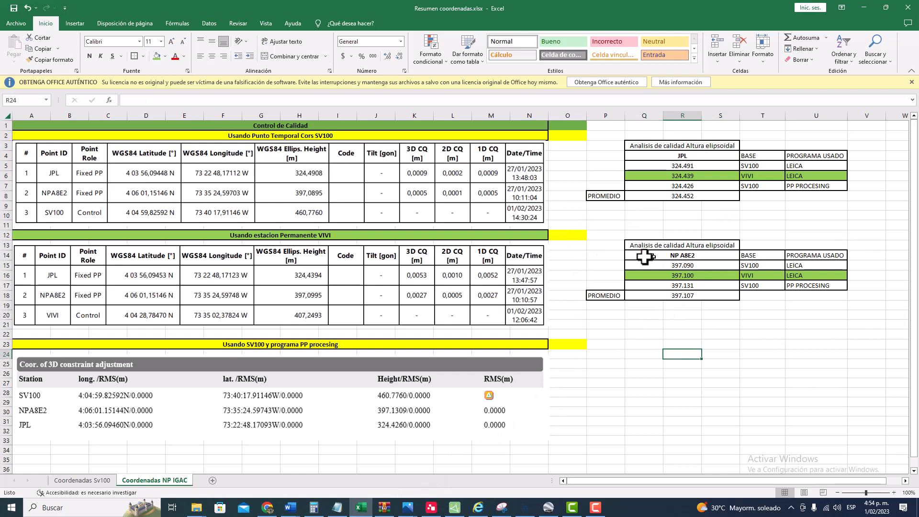
{"action": "left_click", "coordinate": [548, 507]}
{"action": "scroll", "coordinate": [769, 317], "scroll_direction": "up", "scroll_amount": 2}
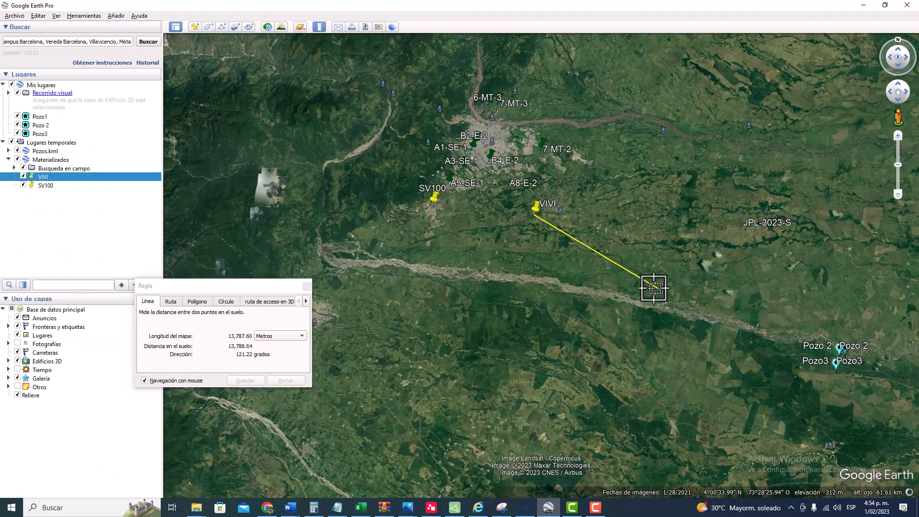
Step: Close the ruler and examine the area around VIVI and A8-E-2 up close
{"action": "left_click", "coordinate": [307, 286]}
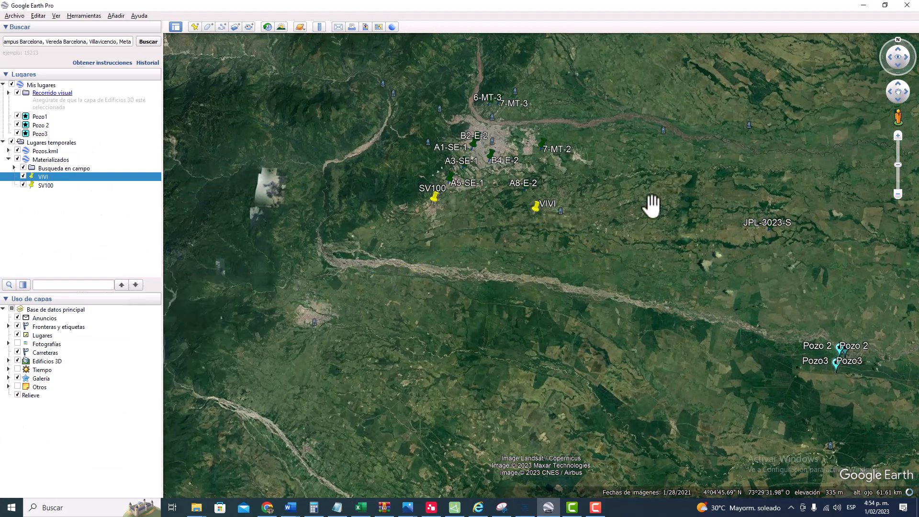
{"action": "scroll", "coordinate": [653, 206], "scroll_direction": "up", "scroll_amount": 2}
{"action": "scroll", "coordinate": [431, 181], "scroll_direction": "up", "scroll_amount": 5}
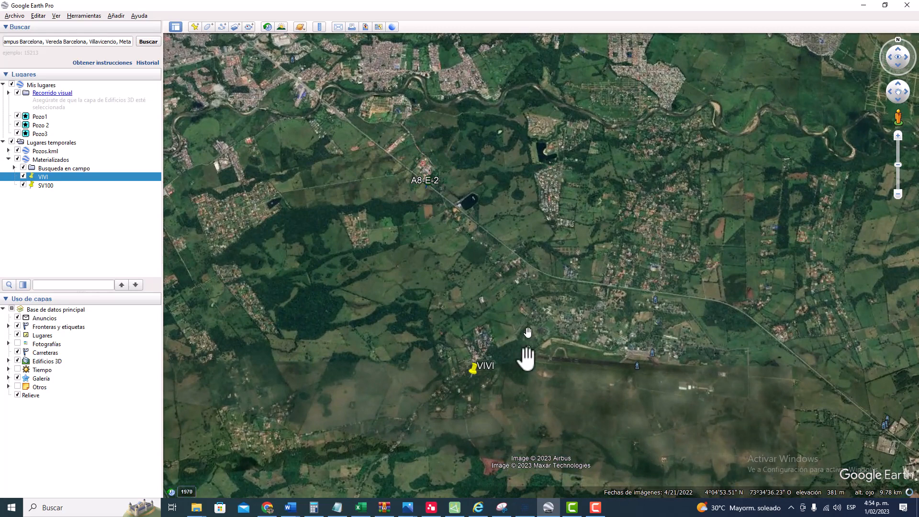
Step: Switch to Excel and check the base and program used for the first NP A8E2 ellipsoidal height
{"action": "left_click", "coordinate": [361, 508]}
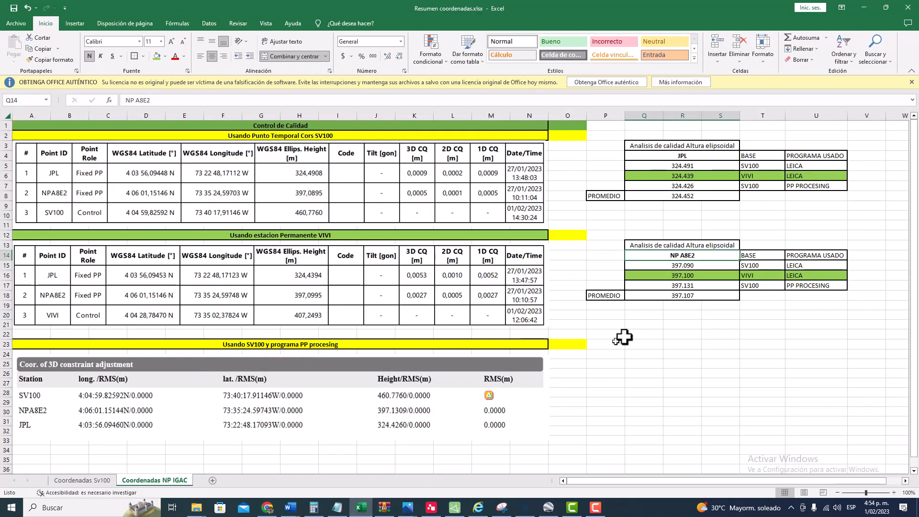
{"action": "left_click", "coordinate": [651, 327]}
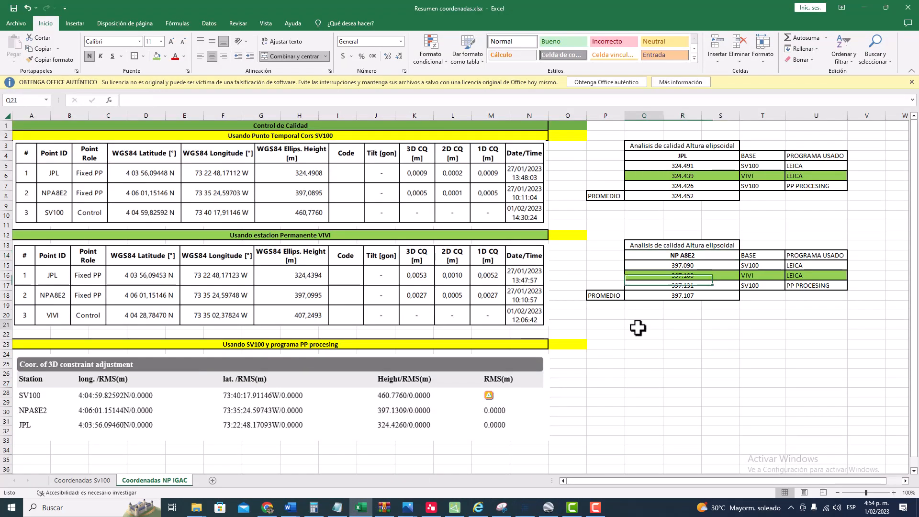
{"action": "left_click", "coordinate": [682, 265]}
{"action": "left_click", "coordinate": [760, 265]}
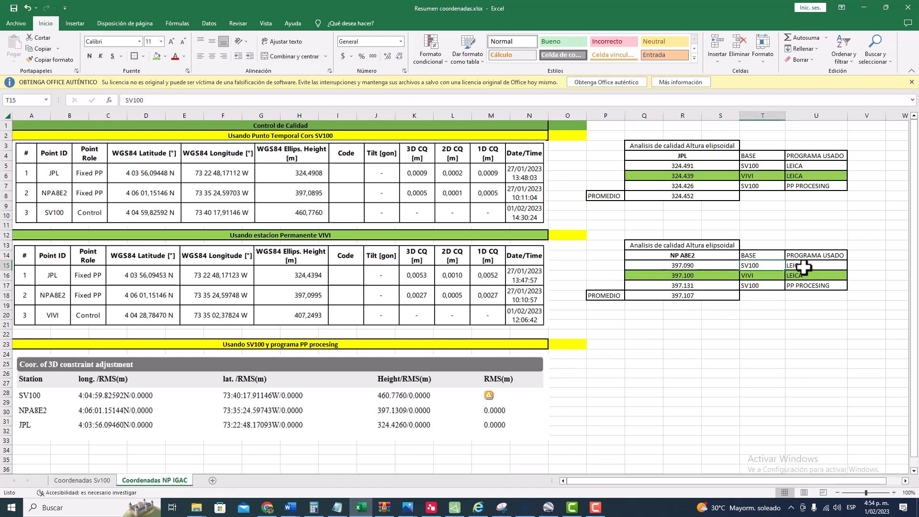
{"action": "key", "text": "Right"}
Step: Switch to Google Earth Pro and view SV100, VIVI and A8-E-2 together on the map
{"action": "left_click", "coordinate": [548, 508]}
{"action": "scroll", "coordinate": [435, 378], "scroll_direction": "down", "scroll_amount": 3}
{"action": "left_click_drag", "start_coordinate": [388, 339], "coordinate": [639, 326]}
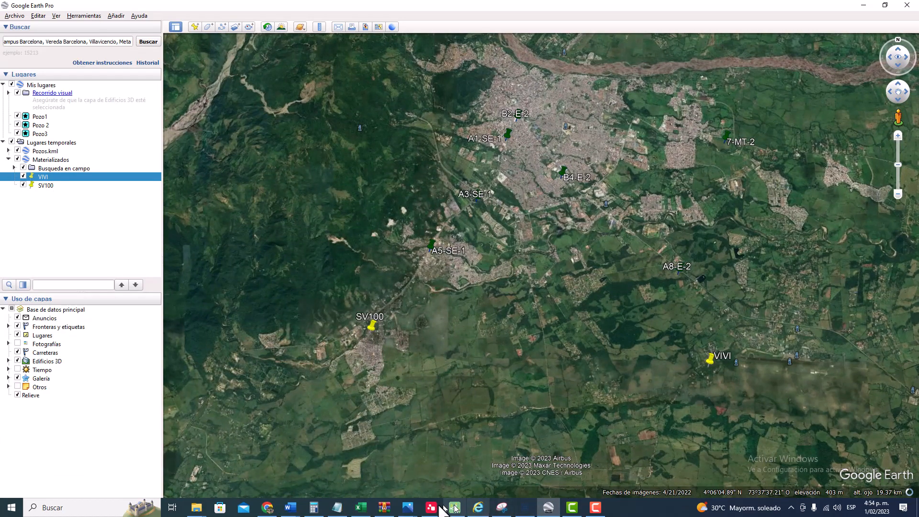
Step: Switch to Excel and compare the three NP A8E2 heights by base and program, along with their average
{"action": "left_click", "coordinate": [361, 508]}
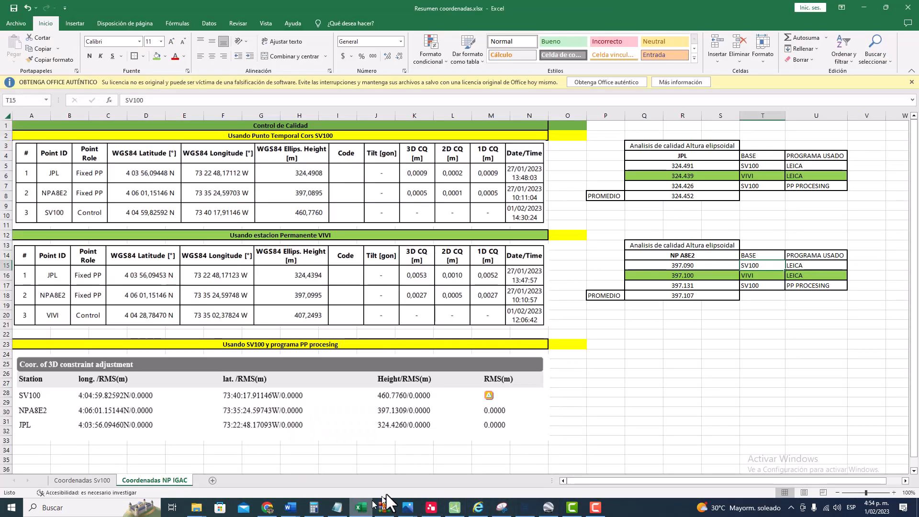
{"action": "left_click", "coordinate": [687, 268]}
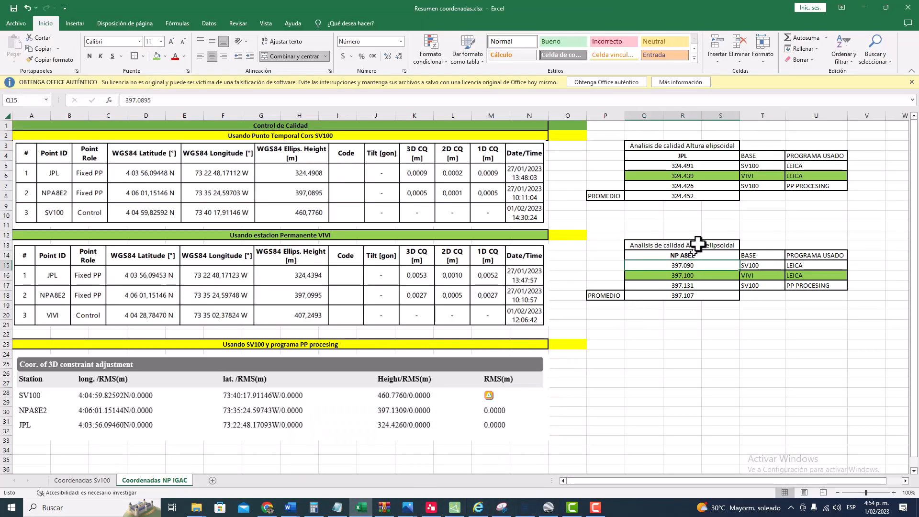
{"action": "left_click", "coordinate": [679, 287]}
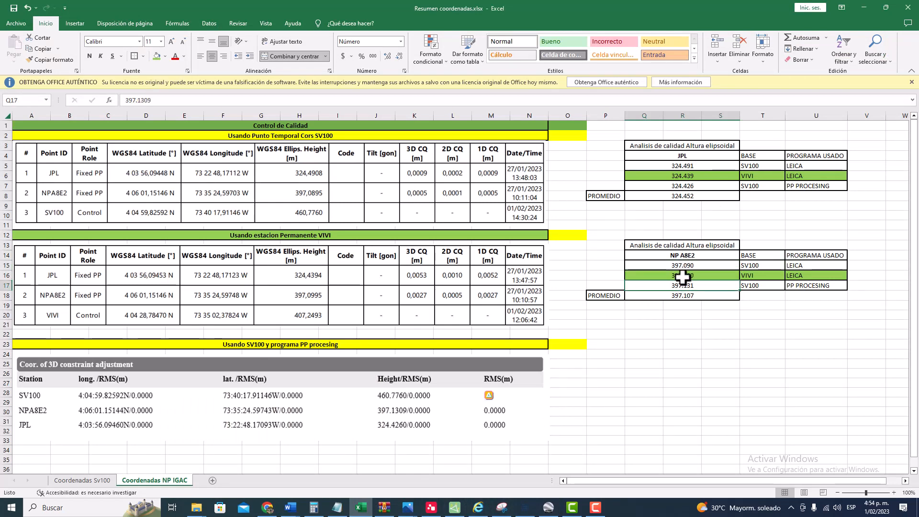
{"action": "left_click", "coordinate": [683, 276]}
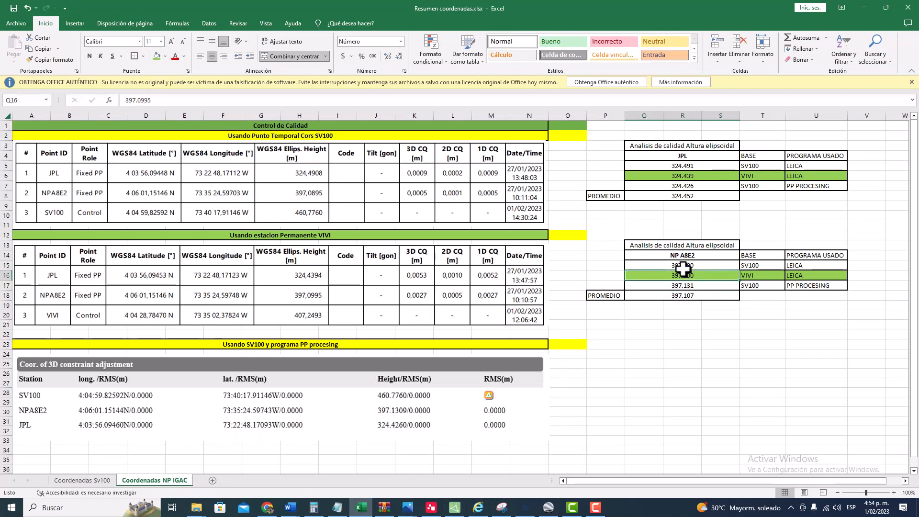
{"action": "left_click", "coordinate": [683, 267]}
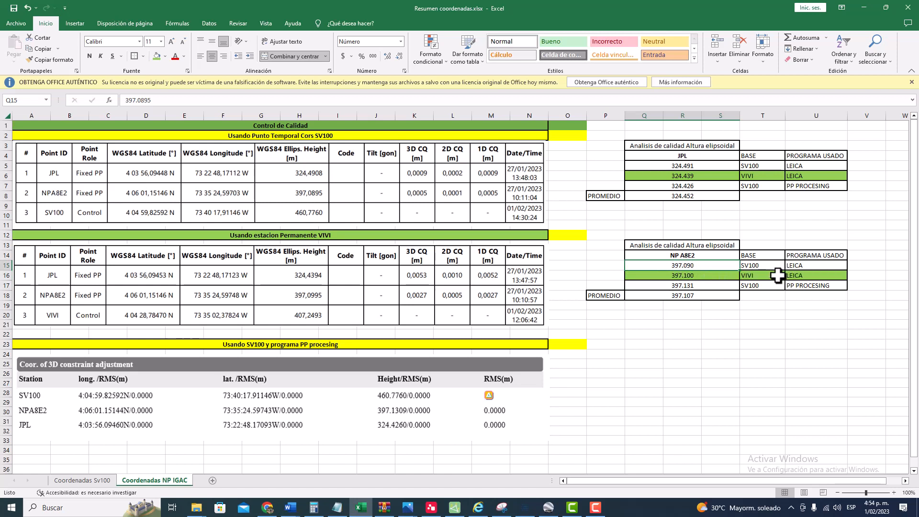
{"action": "left_click", "coordinate": [713, 275]}
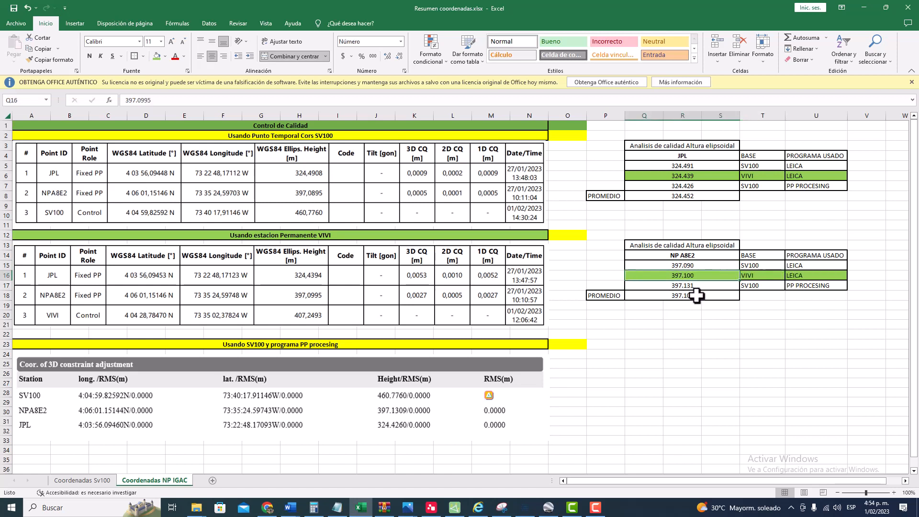
{"action": "left_click", "coordinate": [820, 287]}
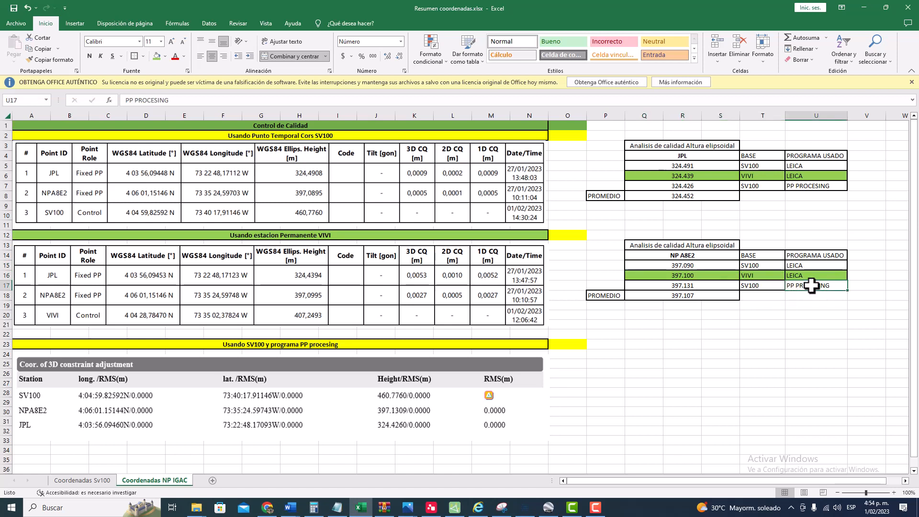
{"action": "left_click", "coordinate": [755, 285]}
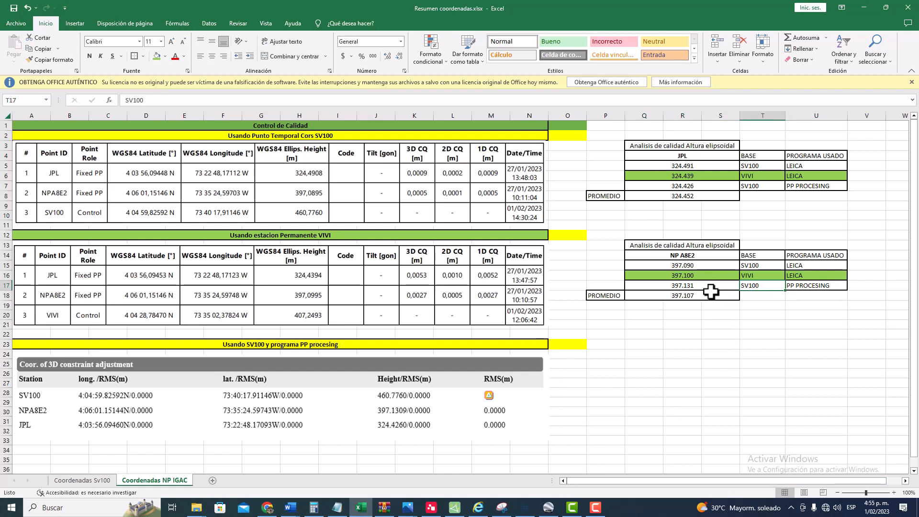
{"action": "left_click", "coordinate": [690, 289]}
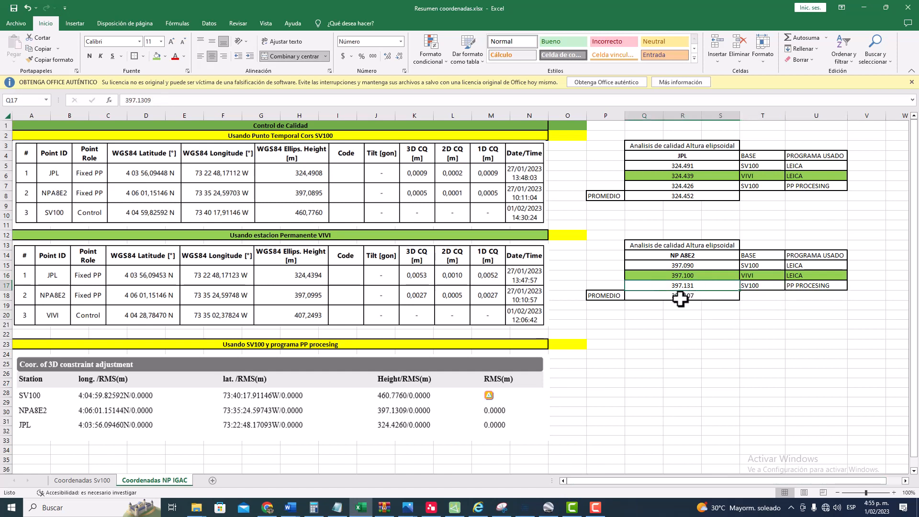
{"action": "left_click", "coordinate": [695, 296]}
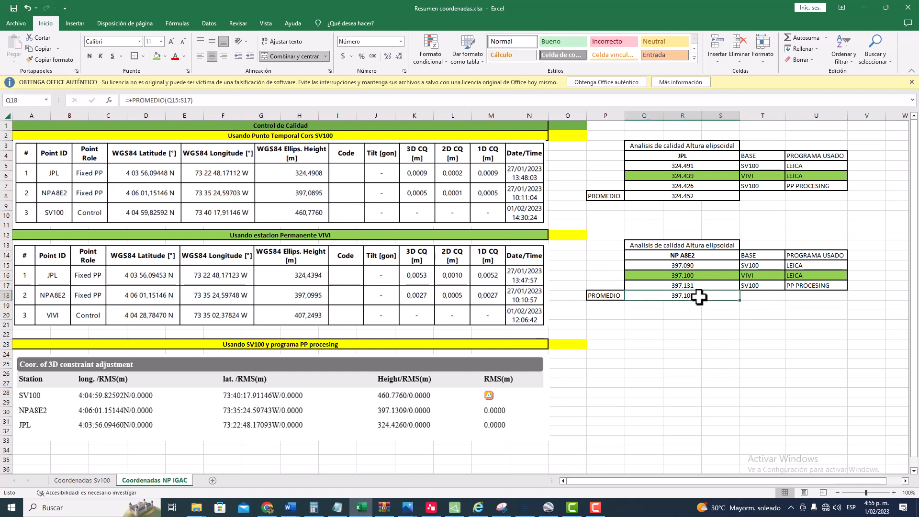
{"action": "left_click", "coordinate": [607, 255]}
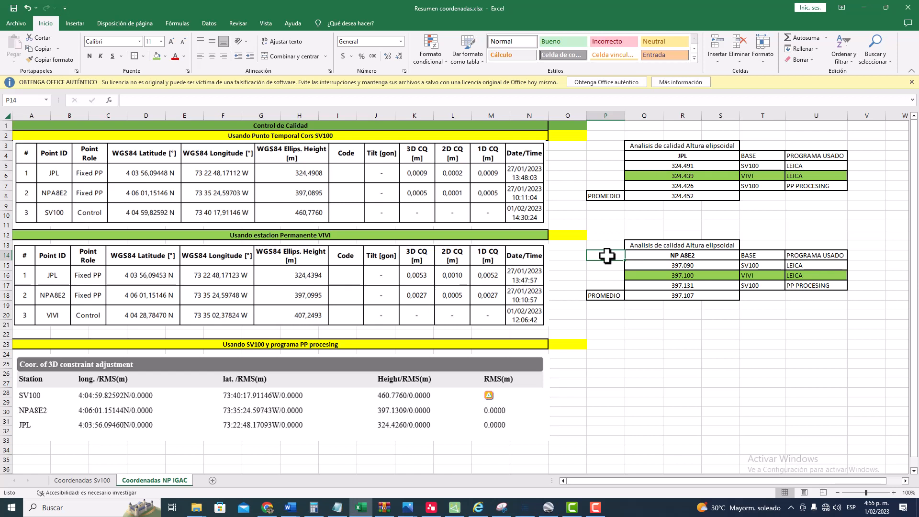
{"action": "type", "text": "+"}
{"action": "key", "text": "Down"}
{"action": "key", "text": "Down"}
{"action": "key", "text": "Down"}
{"action": "key", "text": "Down"}
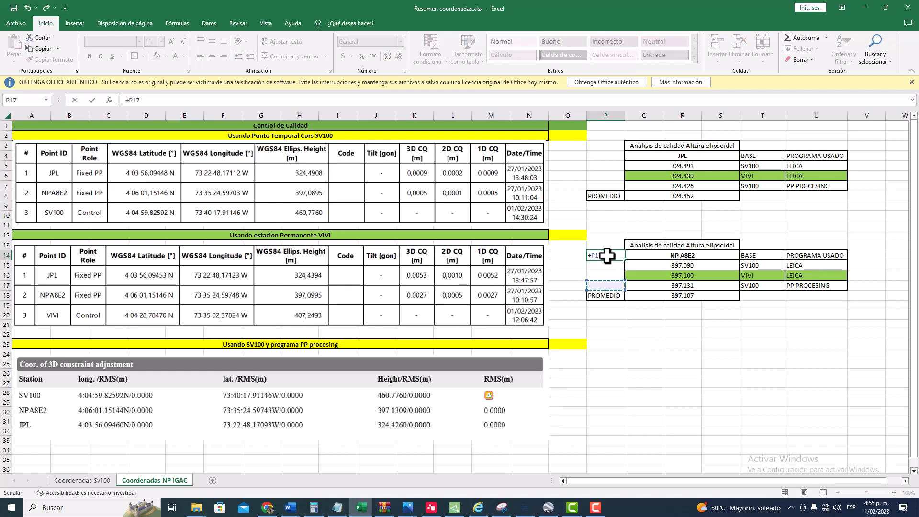
{"action": "key", "text": "Right"}
{"action": "key", "text": "F4"}
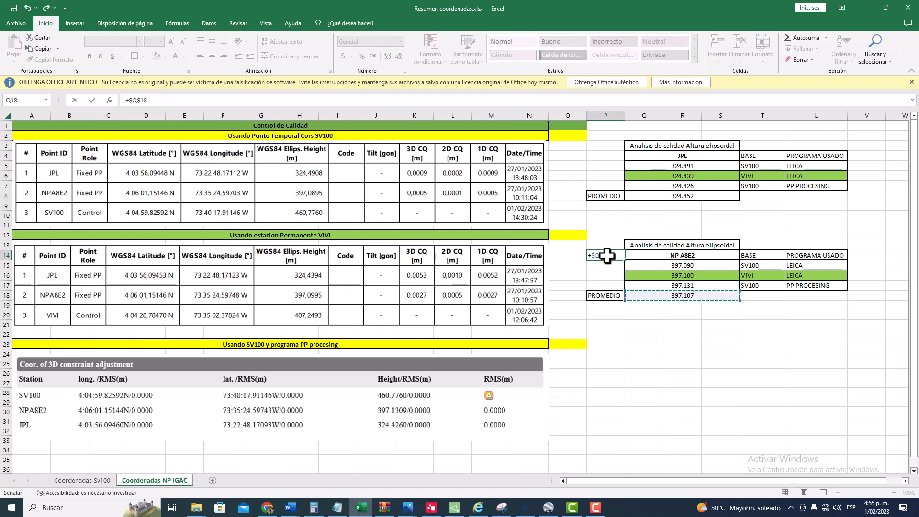
{"action": "type", "text": "-"}
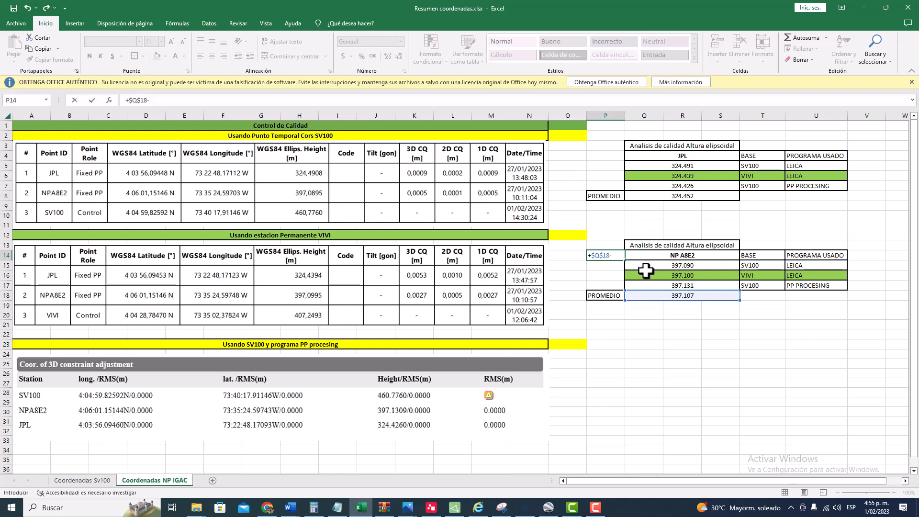
{"action": "key", "text": "Escape"}
Step: Calculate each NP A8E2 height's difference from the average with =+$Q$18-Q15 in P15, filled down to P17
{"action": "left_click", "coordinate": [609, 266]}
{"action": "type", "text": "+"}
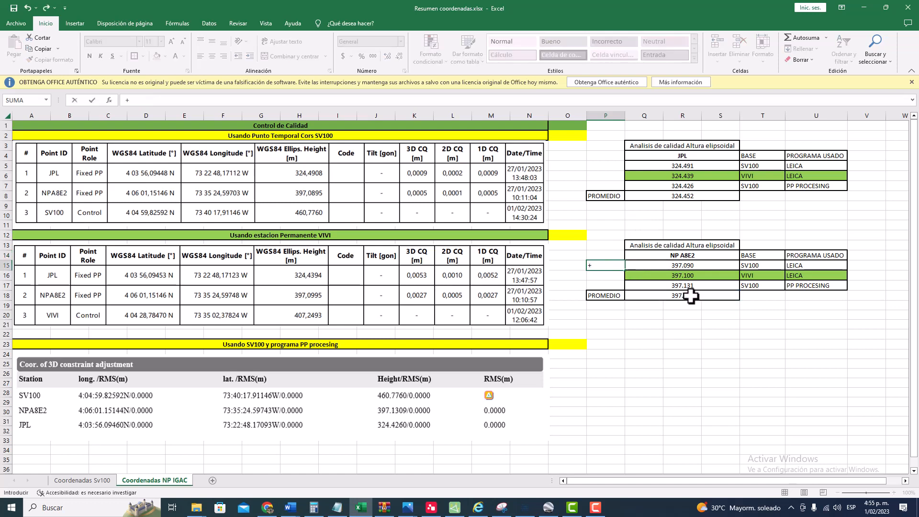
{"action": "left_click", "coordinate": [691, 296]}
{"action": "key", "text": "F4"}
{"action": "type", "text": "-"}
{"action": "left_click", "coordinate": [683, 265]}
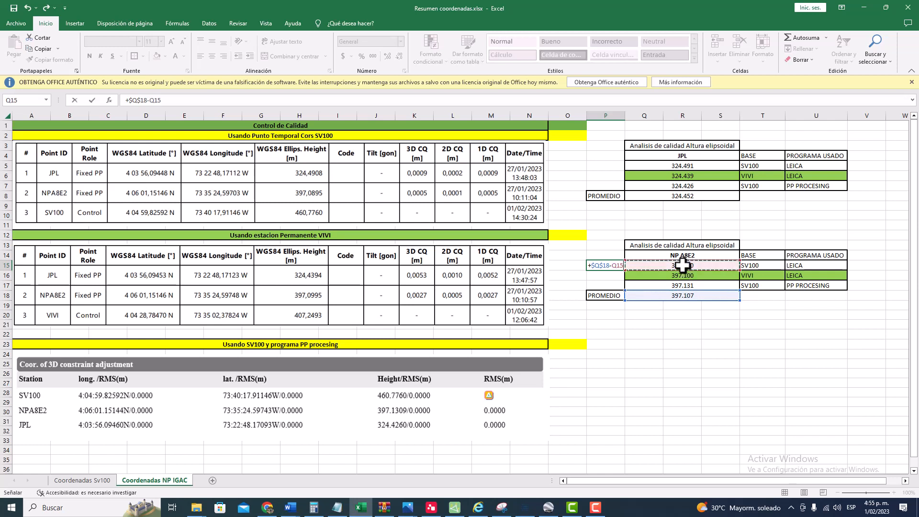
{"action": "key", "text": "Return"}
{"action": "left_click", "coordinate": [616, 267]}
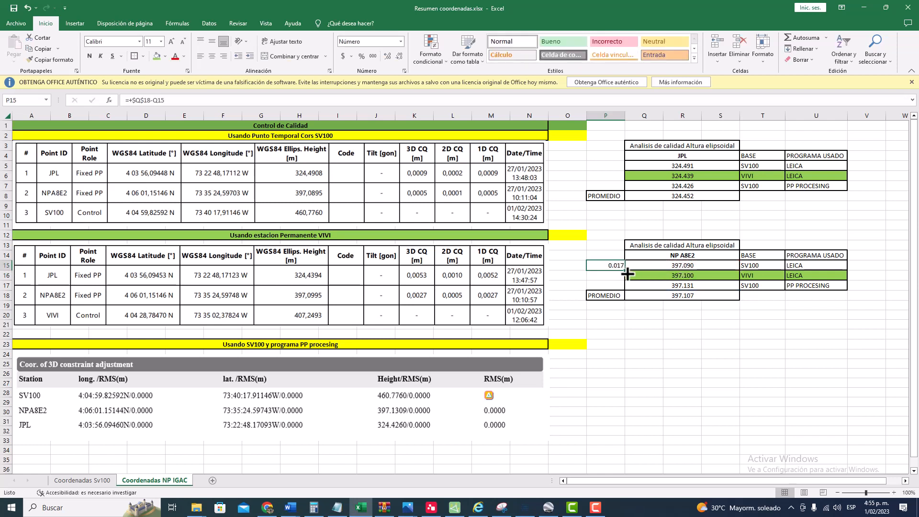
{"action": "left_click_drag", "start_coordinate": [624, 270], "coordinate": [623, 287]}
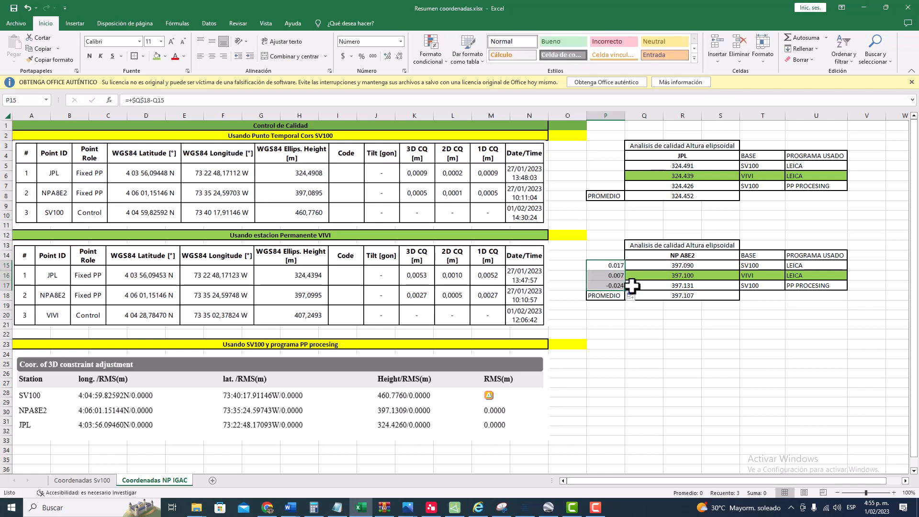
Step: Review the NP A8E2 differences from the average against the base and program of each row
{"action": "left_click", "coordinate": [612, 280]}
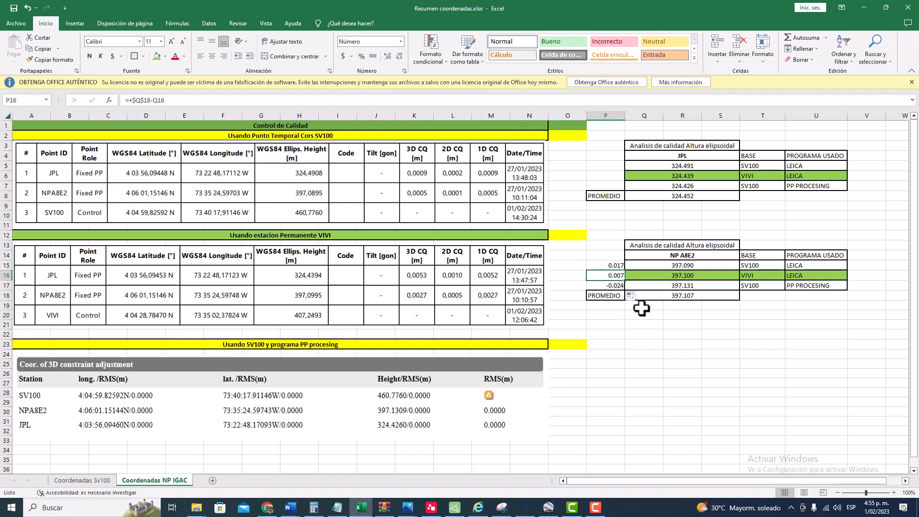
{"action": "left_click", "coordinate": [763, 277]}
{"action": "left_click", "coordinate": [820, 272]}
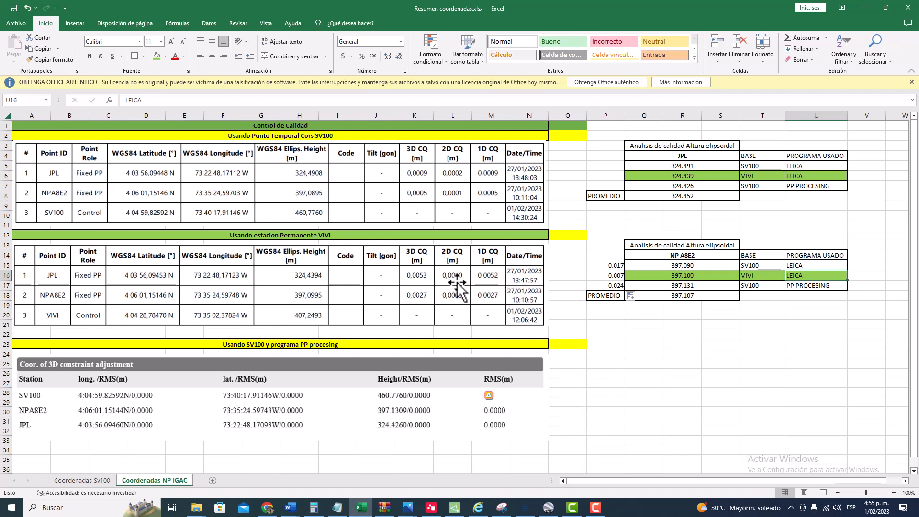
{"action": "left_click_drag", "start_coordinate": [612, 267], "coordinate": [613, 286]}
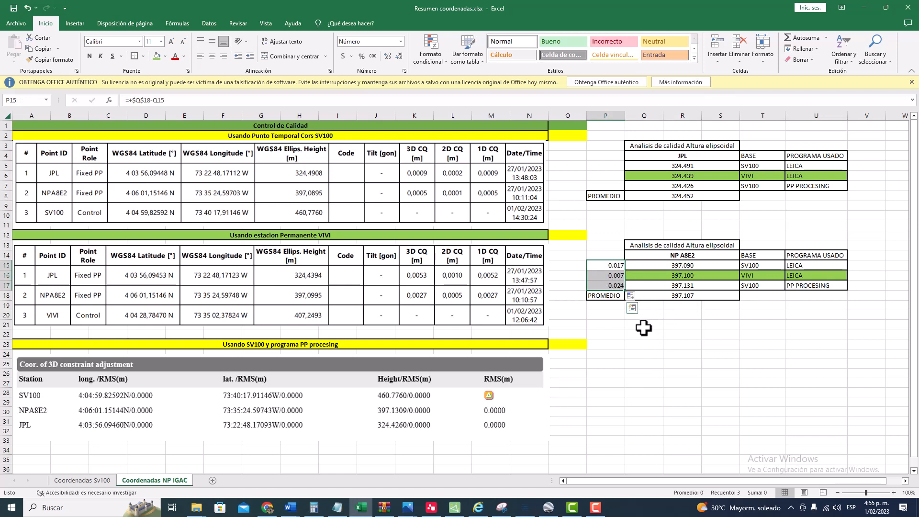
{"action": "left_click", "coordinate": [796, 289]}
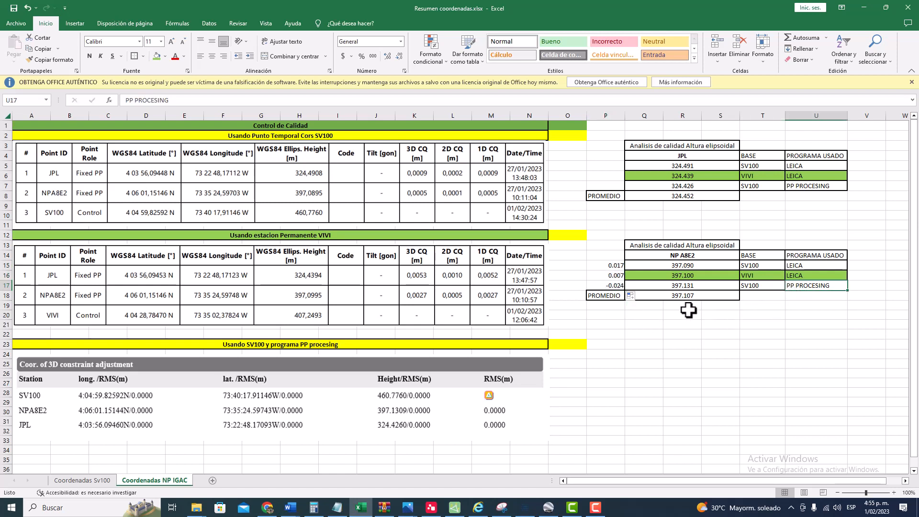
{"action": "left_click", "coordinate": [612, 269]}
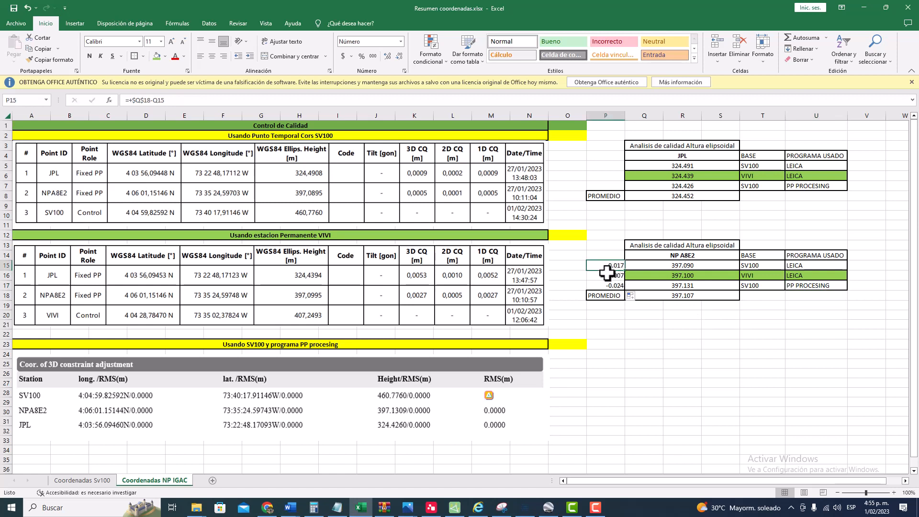
{"action": "left_click", "coordinate": [570, 274]}
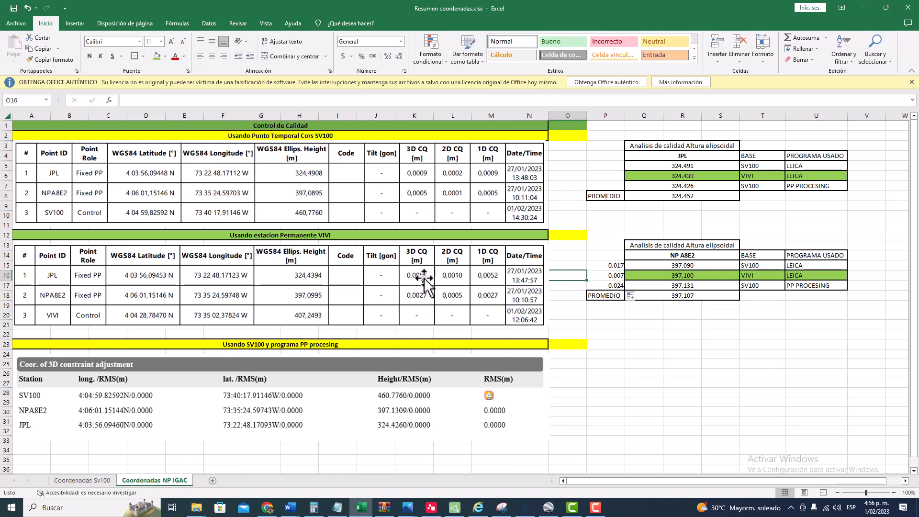
Step: Move the VIVI station results image slightly down and deselect it
{"action": "left_click_drag", "start_coordinate": [419, 277], "coordinate": [370, 281]}
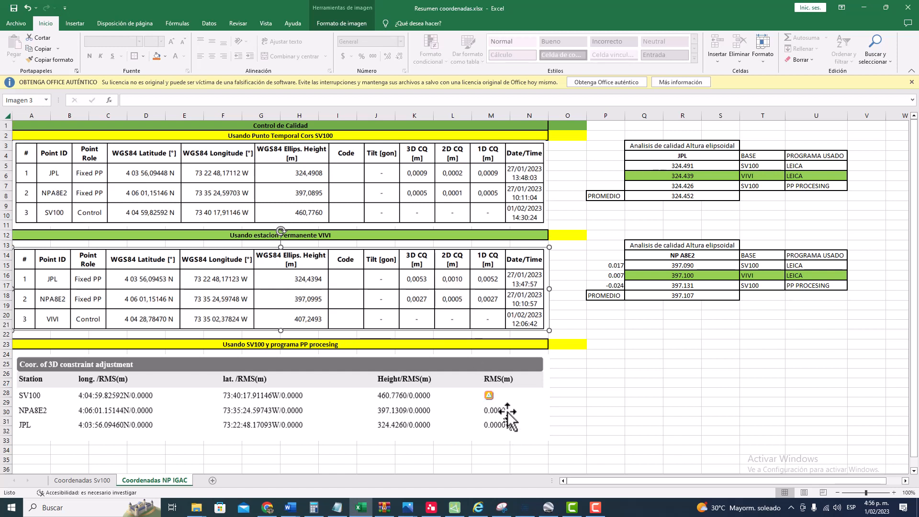
{"action": "left_click", "coordinate": [613, 325]}
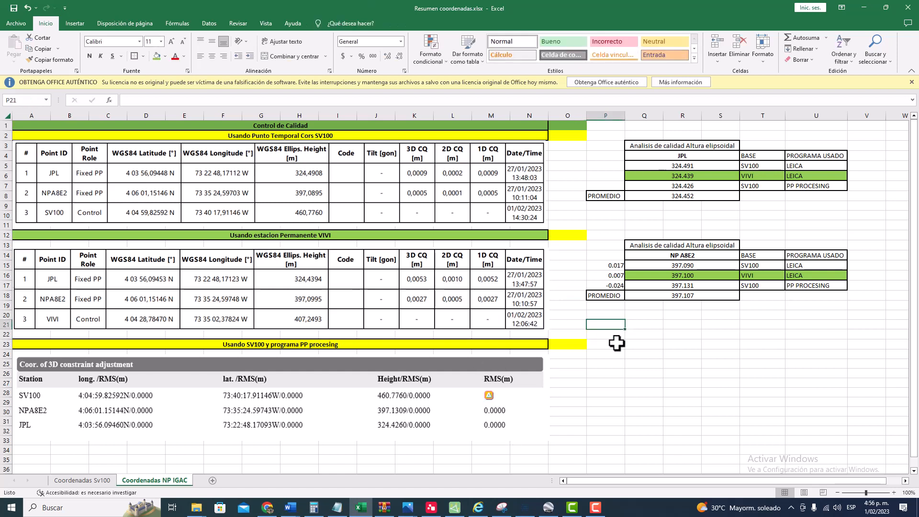
{"action": "left_click", "coordinate": [443, 285]}
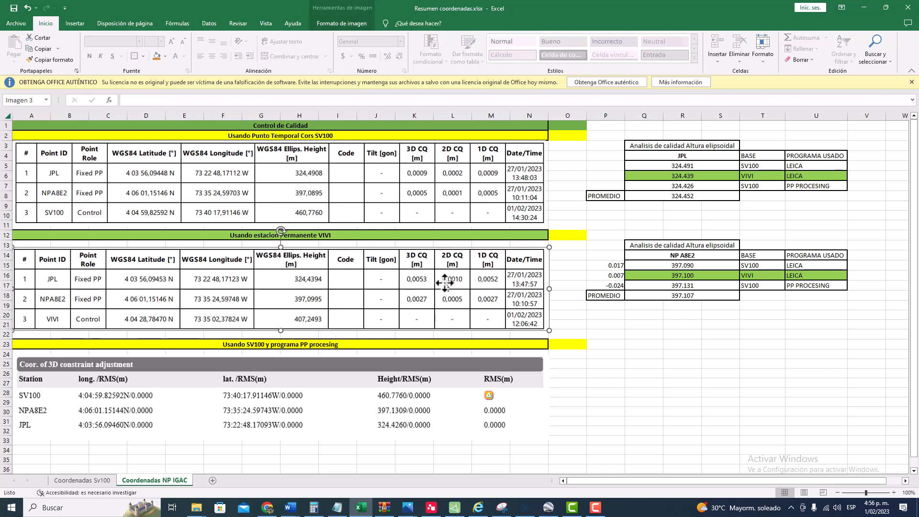
{"action": "left_click", "coordinate": [617, 328]}
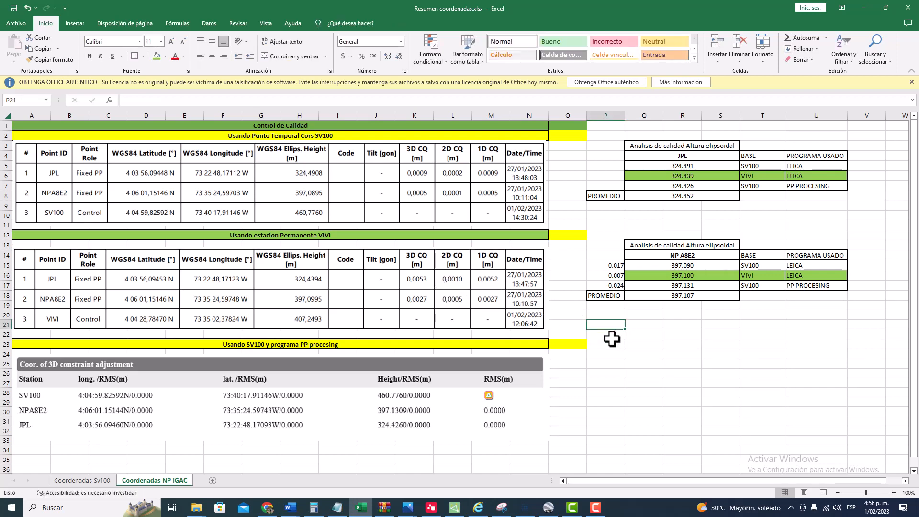
Step: Check the NP A8E2 differences from the average for the SV100 and VIVI bases processed with Leica
{"action": "left_click", "coordinate": [619, 315]}
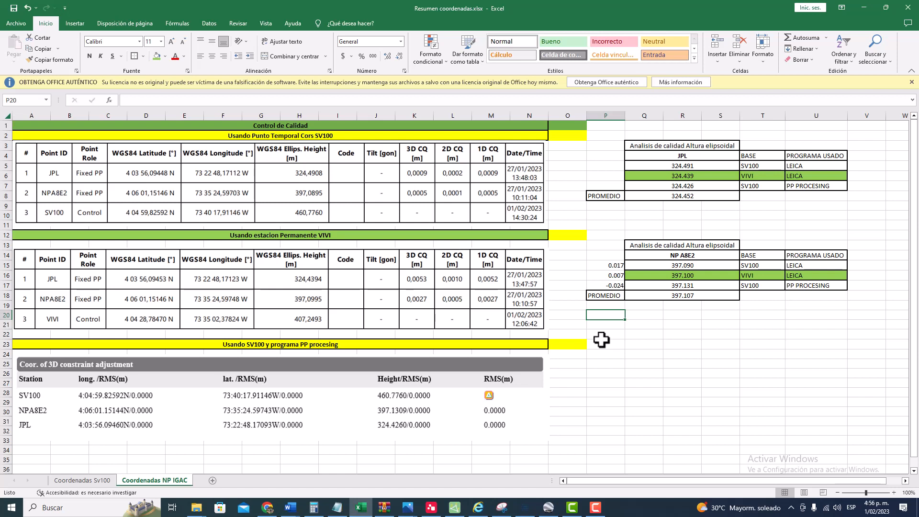
{"action": "left_click", "coordinate": [620, 324]}
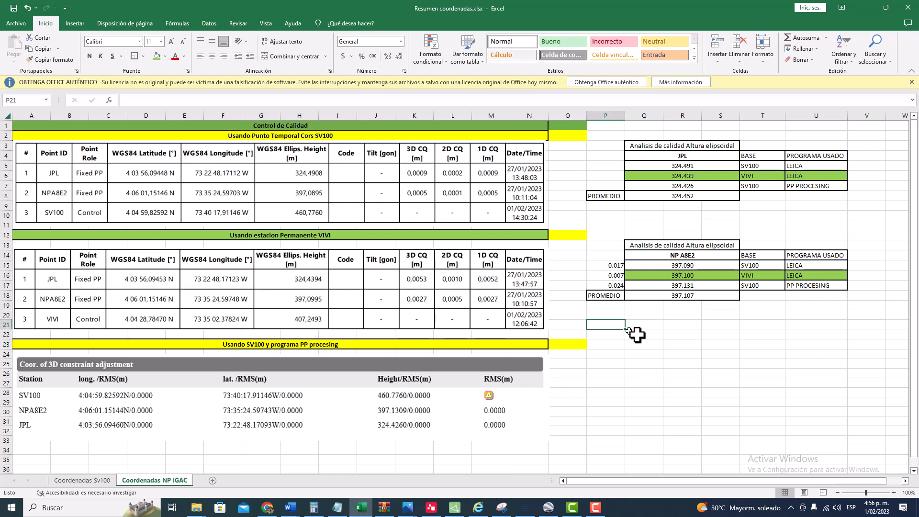
{"action": "left_click", "coordinate": [593, 266]}
{"action": "left_click", "coordinate": [602, 275]}
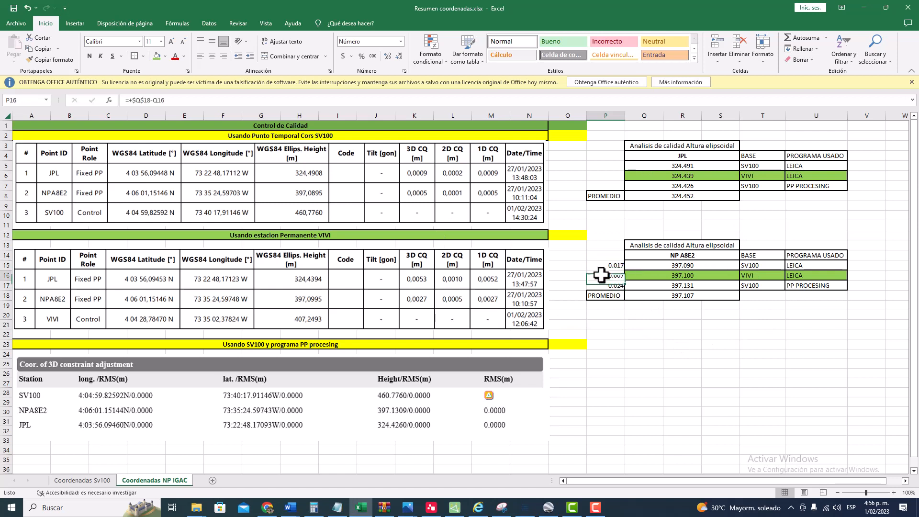
Step: Switch to Google Earth Pro and measure straight-line distances from the VIVI station to A8-E-2 and the surrounding area
{"action": "left_click", "coordinate": [812, 272]}
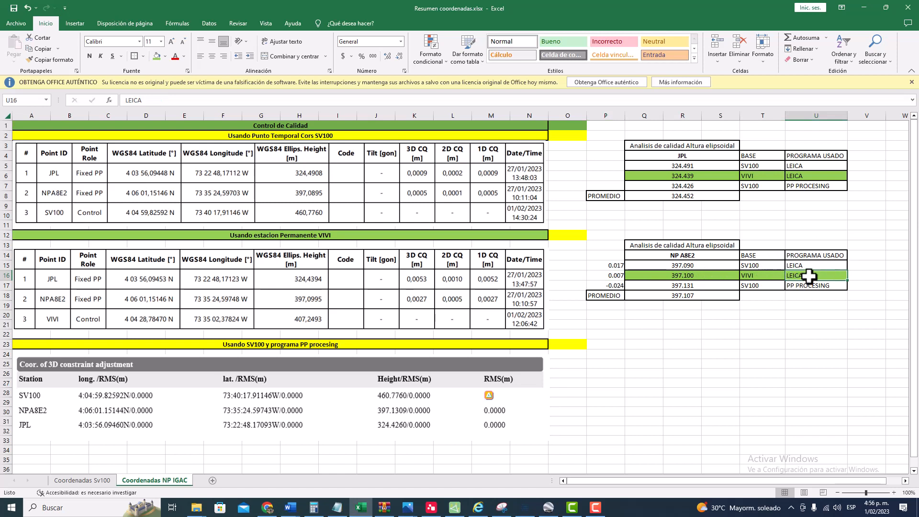
{"action": "left_click", "coordinate": [746, 276]}
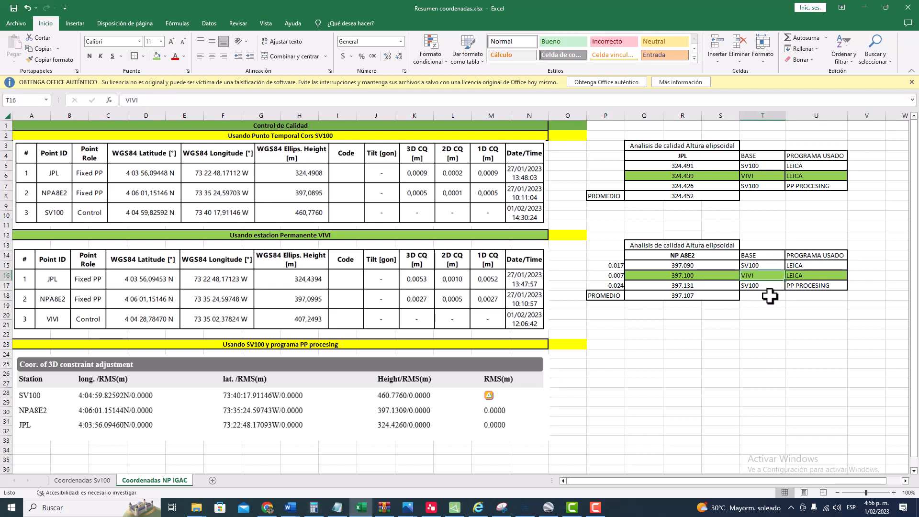
{"action": "left_click", "coordinate": [548, 508]}
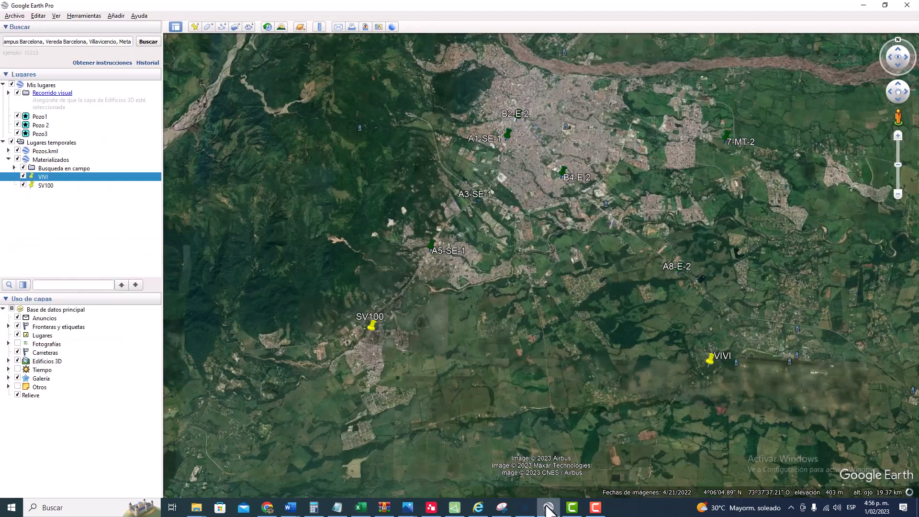
{"action": "scroll", "coordinate": [582, 341], "scroll_direction": "down", "scroll_amount": 3}
{"action": "left_click_drag", "start_coordinate": [597, 346], "coordinate": [527, 339]}
{"action": "scroll", "coordinate": [578, 347], "scroll_direction": "up", "scroll_amount": 3}
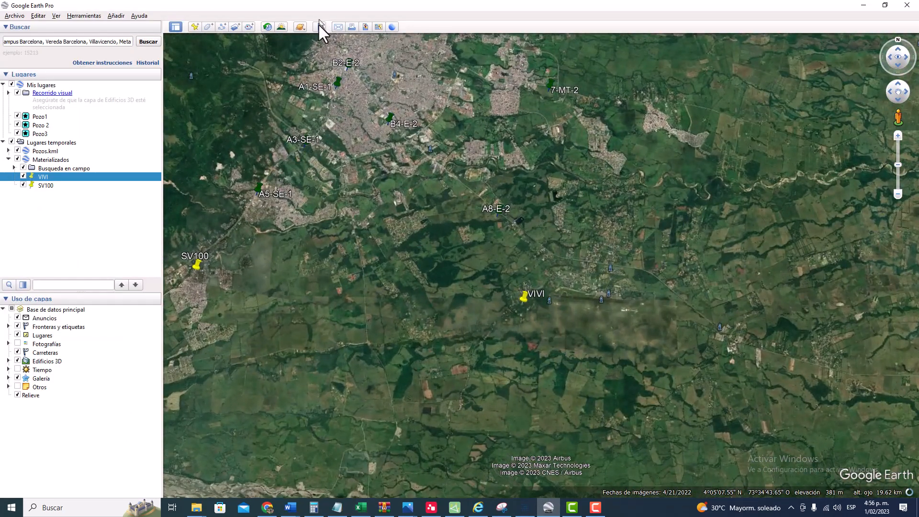
{"action": "left_click", "coordinate": [319, 27]}
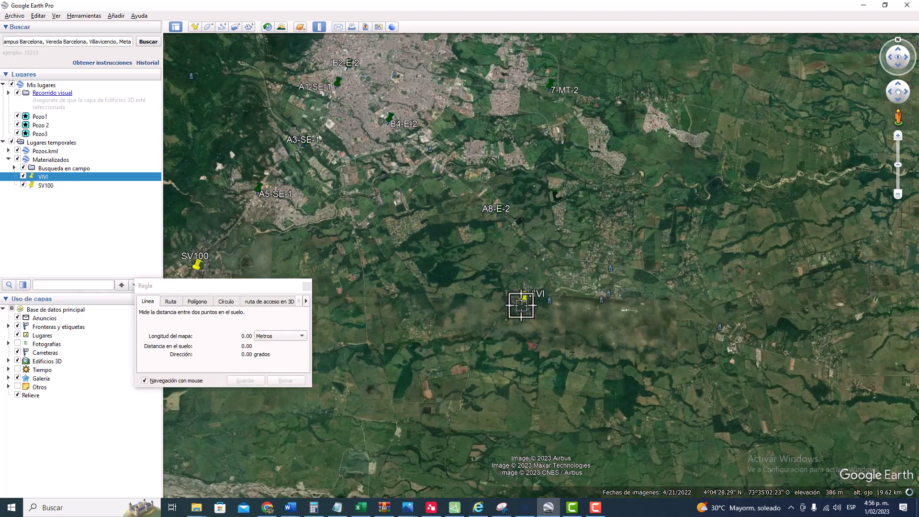
{"action": "left_click", "coordinate": [529, 304]}
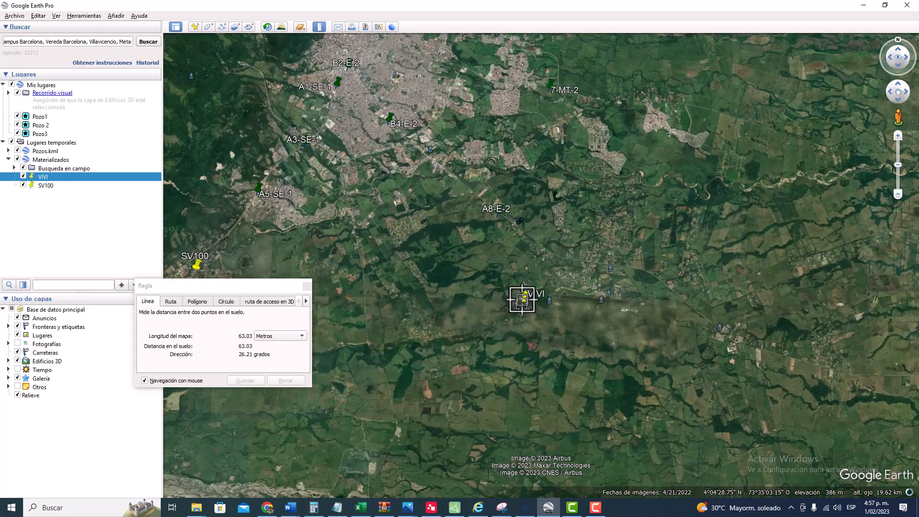
{"action": "scroll", "coordinate": [522, 273], "scroll_direction": "down", "scroll_amount": 3}
{"action": "scroll", "coordinate": [522, 274], "scroll_direction": "down", "scroll_amount": 5}
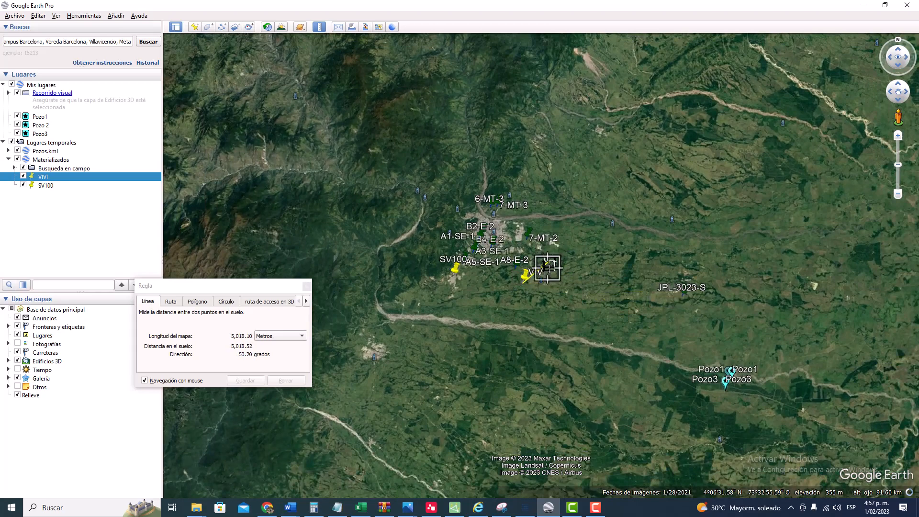
{"action": "scroll", "coordinate": [543, 261], "scroll_direction": "up", "scroll_amount": 5}
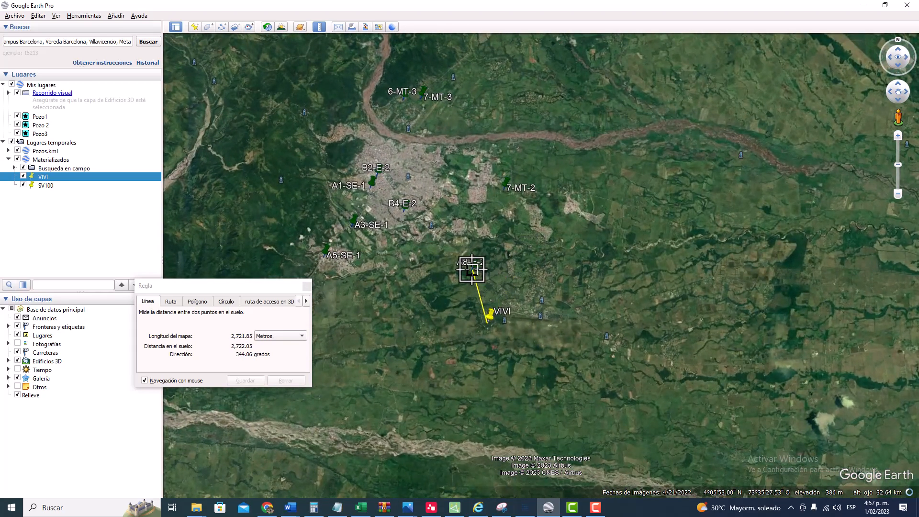
{"action": "scroll", "coordinate": [472, 271], "scroll_direction": "down", "scroll_amount": 3}
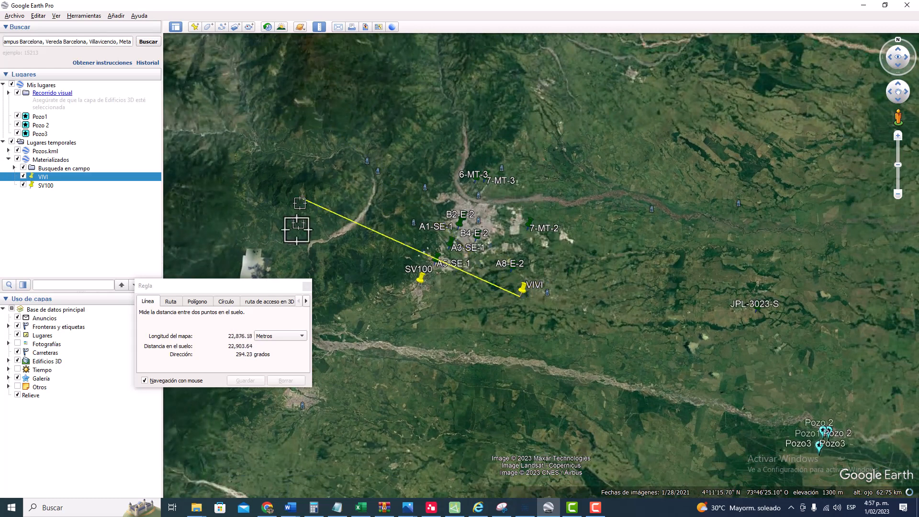
{"action": "left_click", "coordinate": [307, 286]}
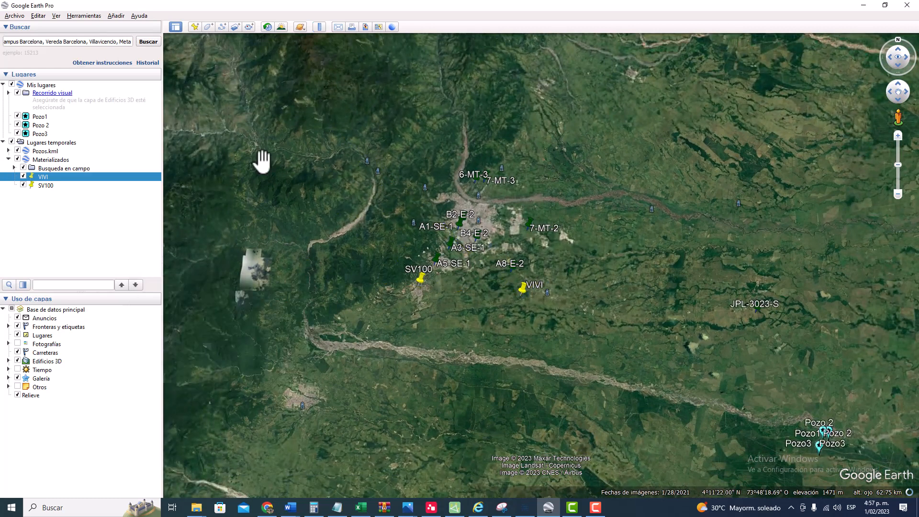
Step: Measure a straight-line distance from the SV100 base toward VIVI
{"action": "left_click", "coordinate": [318, 27]}
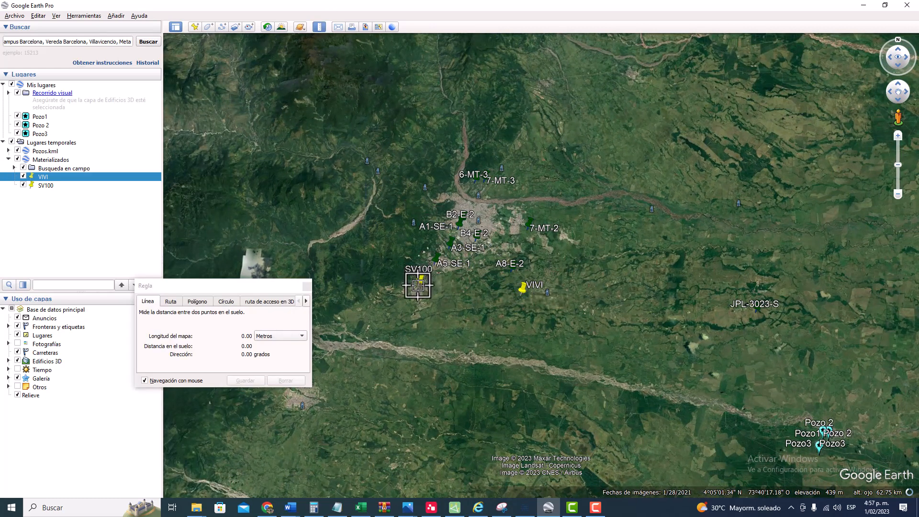
{"action": "left_click", "coordinate": [419, 285]}
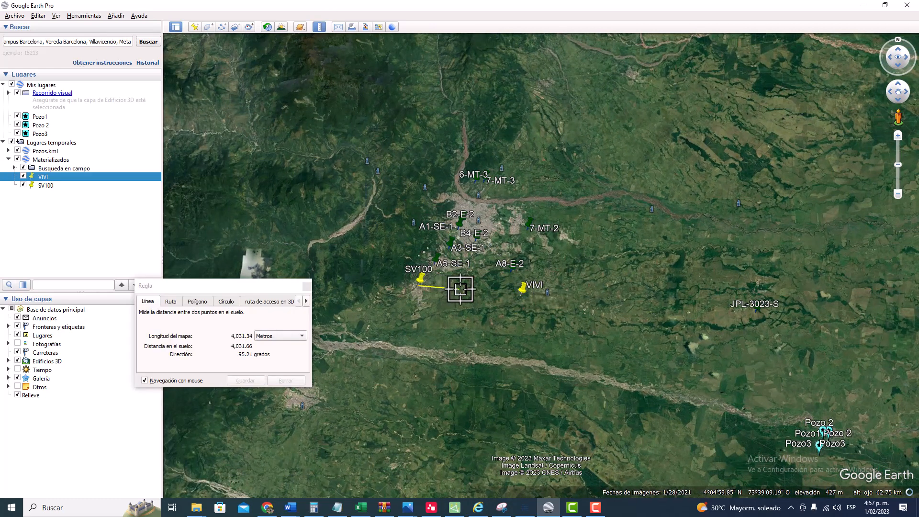
{"action": "left_click", "coordinate": [307, 287]}
Step: Switch back to Excel and enter the note 397.100+-2CM in cell R21 below the NP A8E2 height analysis
{"action": "left_click", "coordinate": [362, 506]}
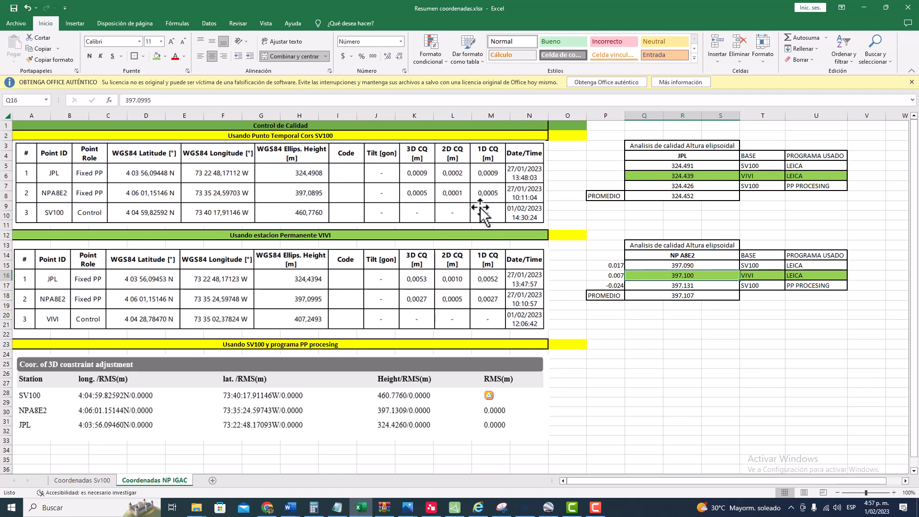
{"action": "left_click", "coordinate": [369, 181]}
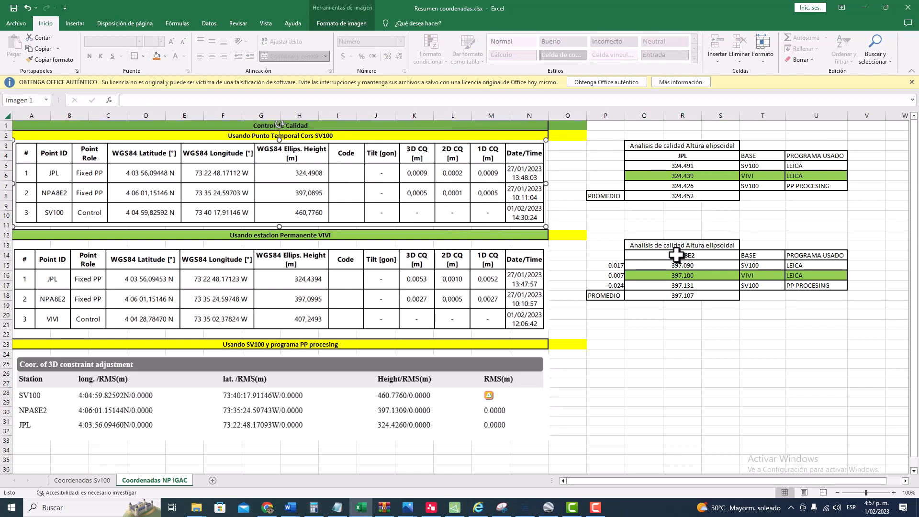
{"action": "left_click", "coordinate": [689, 333]}
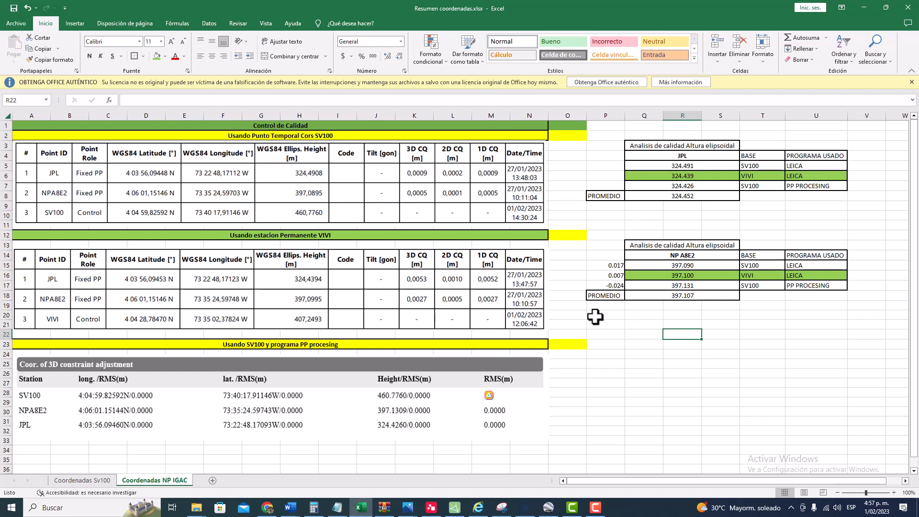
{"action": "left_click", "coordinate": [684, 276]}
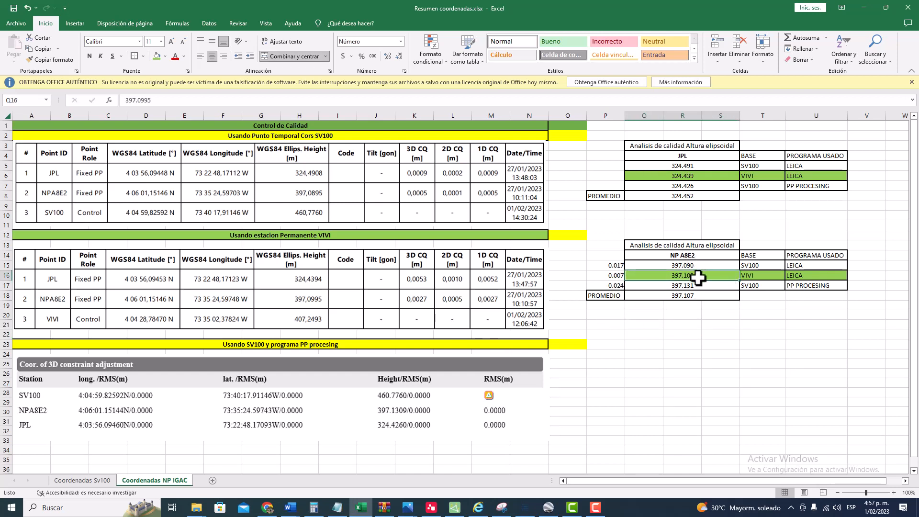
{"action": "left_click", "coordinate": [684, 322]}
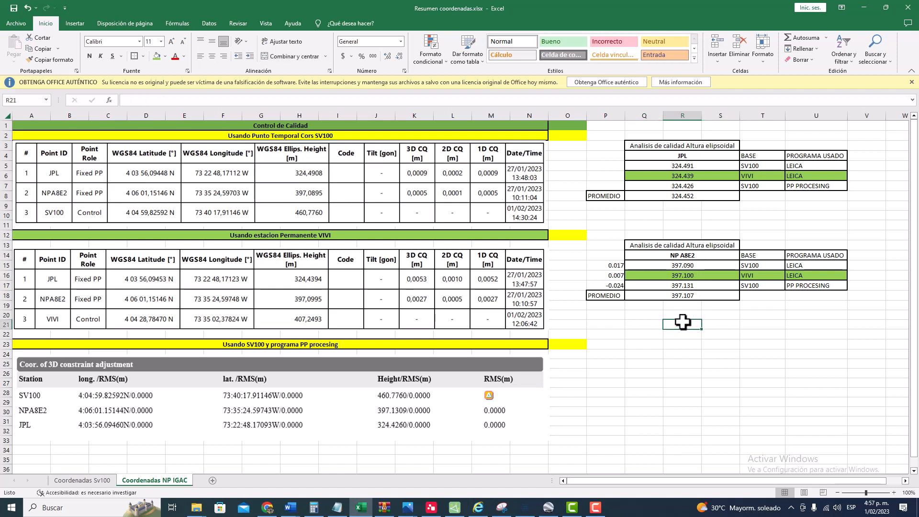
{"action": "type", "text": "397.100+-2CM"}
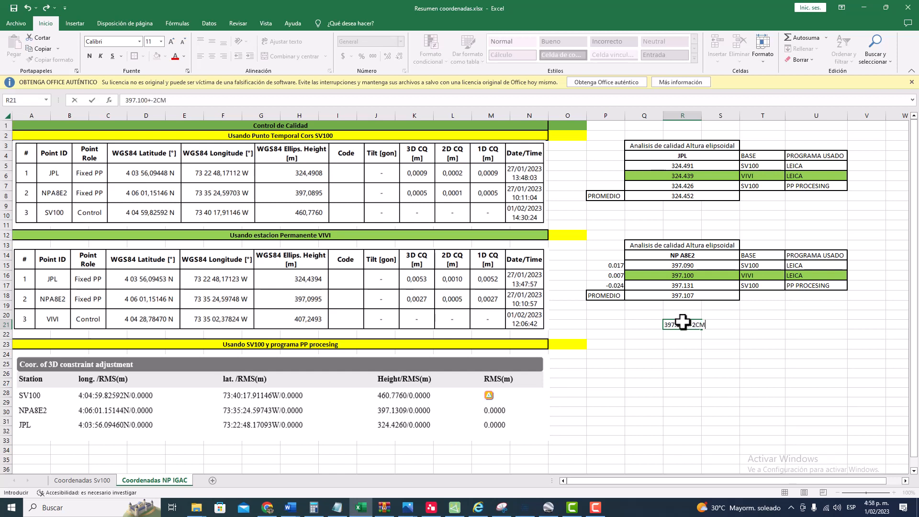
{"action": "key", "text": "Return"}
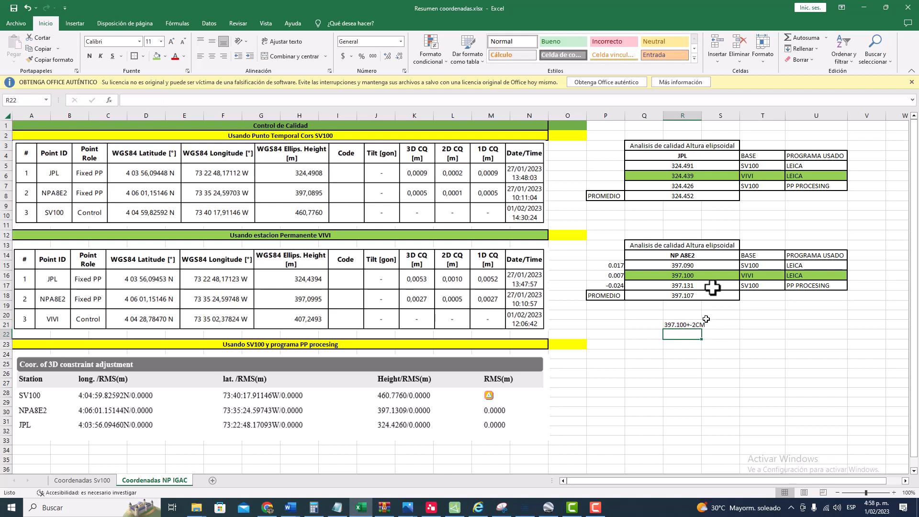
{"action": "left_click", "coordinate": [688, 219]}
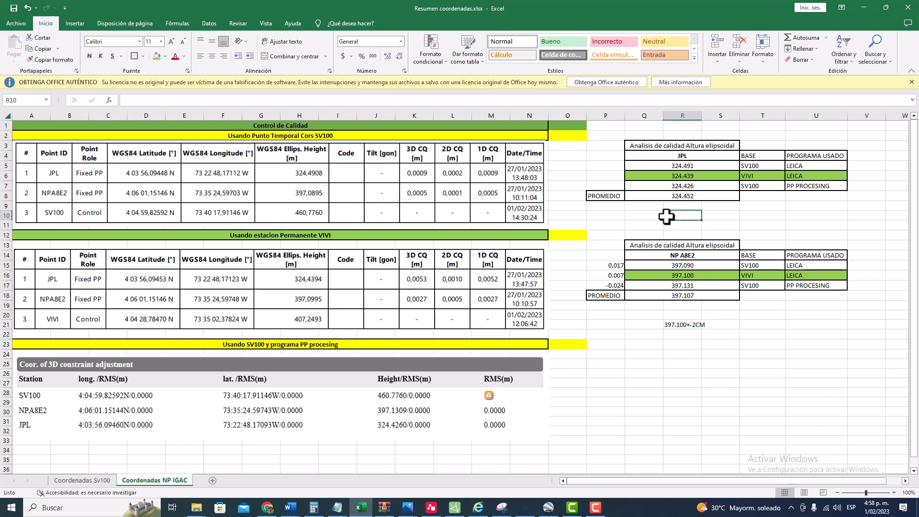
{"action": "type", "text": "+"}
{"action": "key", "text": "Up"}
{"action": "key", "text": "Up"}
{"action": "key", "text": "Up"}
{"action": "key", "text": "Up"}
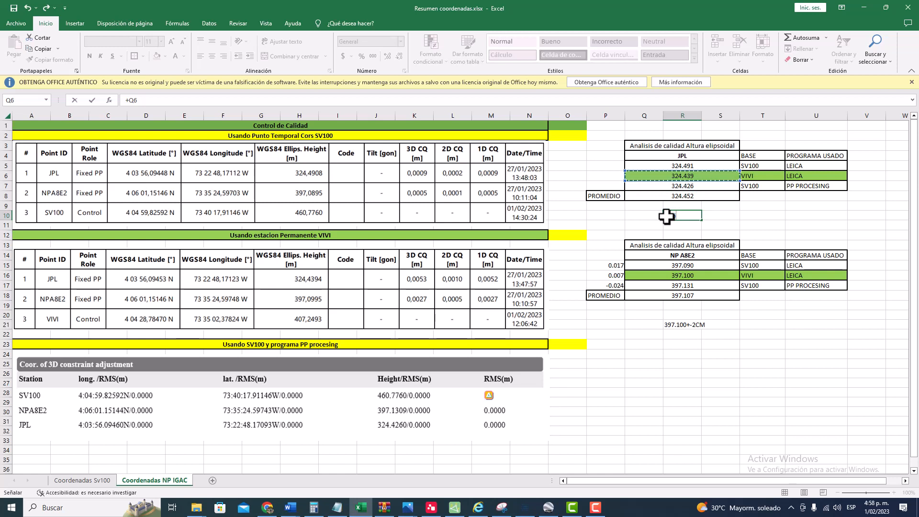
{"action": "key", "text": "Escape"}
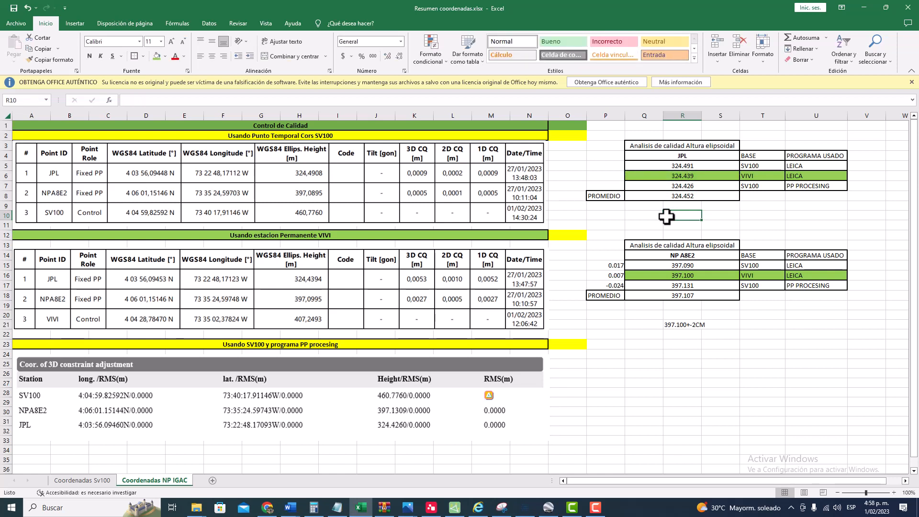
Step: Enter the note 324.439+-2CM in cell R10 below the JPL height analysis
{"action": "type", "text": "324.439+-2CM"}
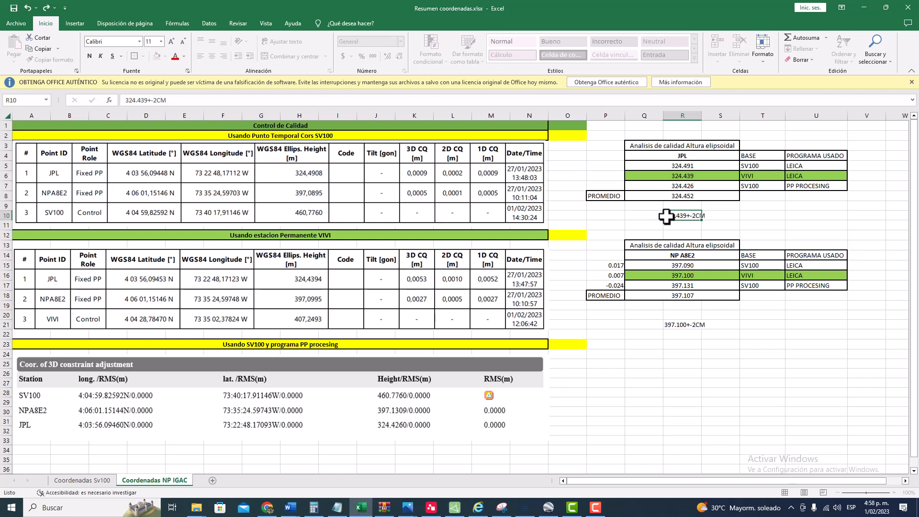
{"action": "left_click", "coordinate": [666, 216]}
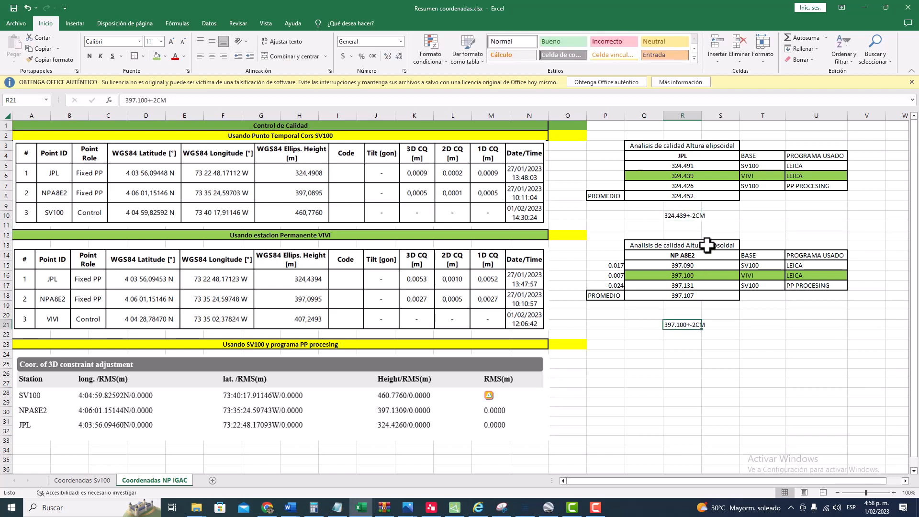
Step: Compare the JPL height from VIVI with Leica against the one from SV100 with PP Procesing
{"action": "left_click", "coordinate": [480, 194]}
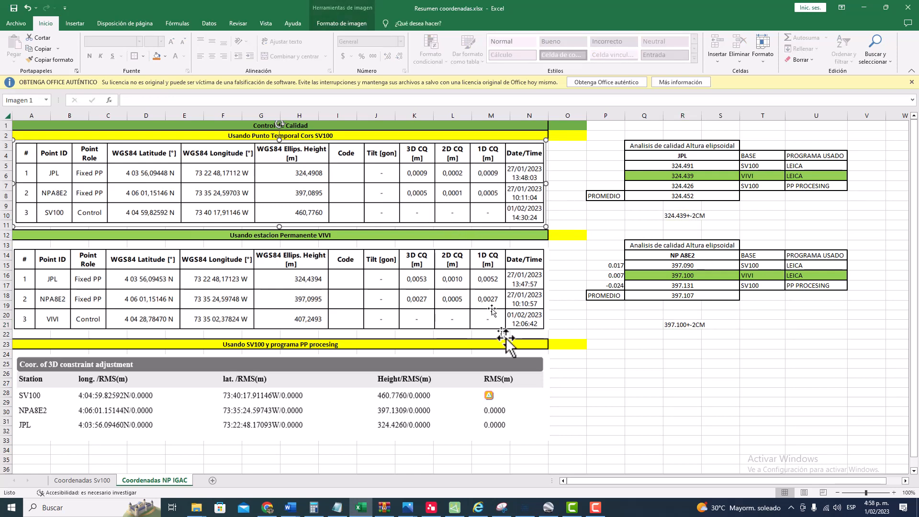
{"action": "left_click", "coordinate": [646, 393]}
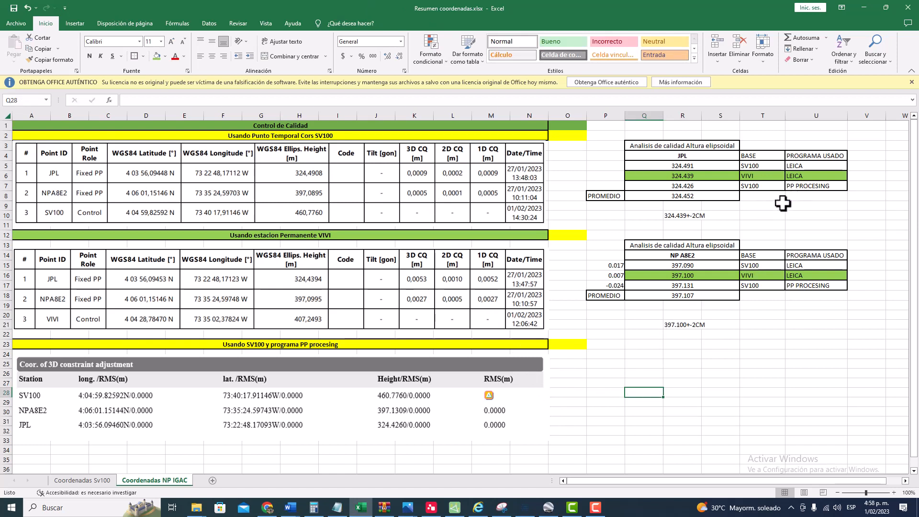
{"action": "left_click", "coordinate": [683, 177]}
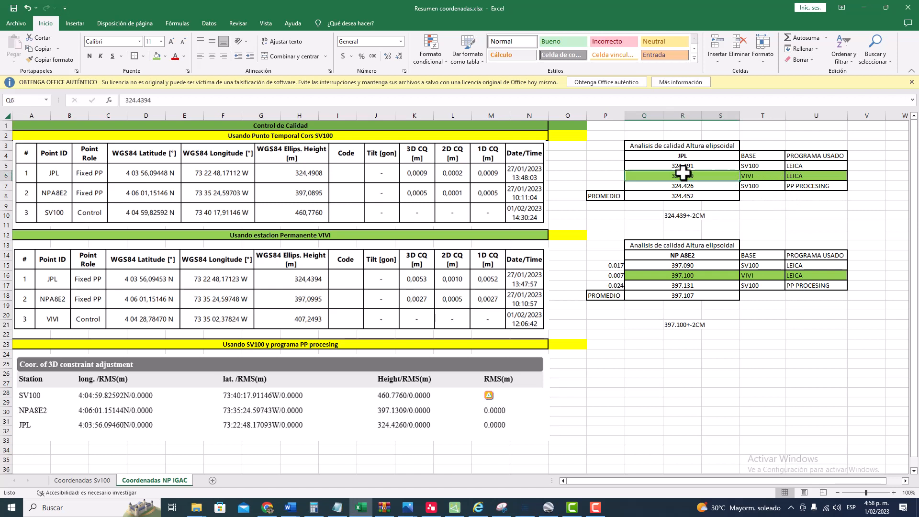
{"action": "left_click", "coordinate": [808, 186]}
{"action": "left_click_drag", "start_coordinate": [814, 186], "coordinate": [761, 188]}
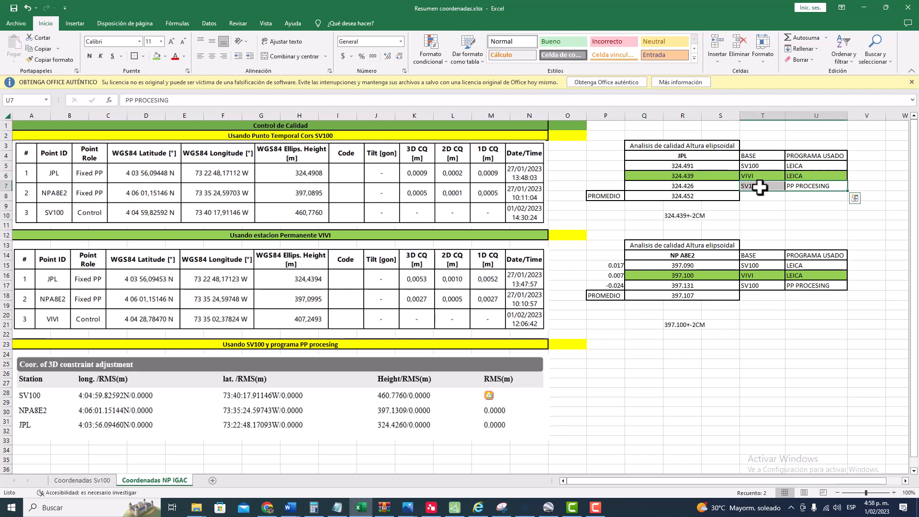
{"action": "left_click", "coordinate": [687, 187]}
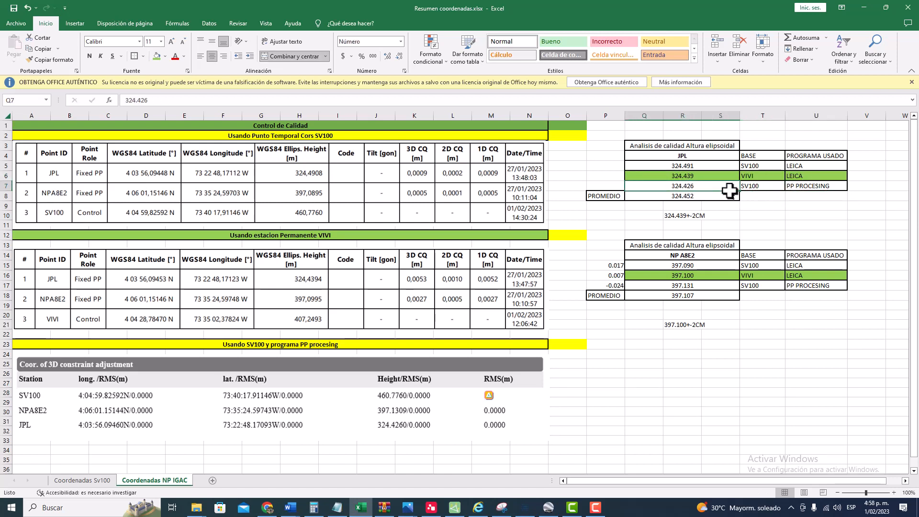
{"action": "left_click", "coordinate": [705, 176]}
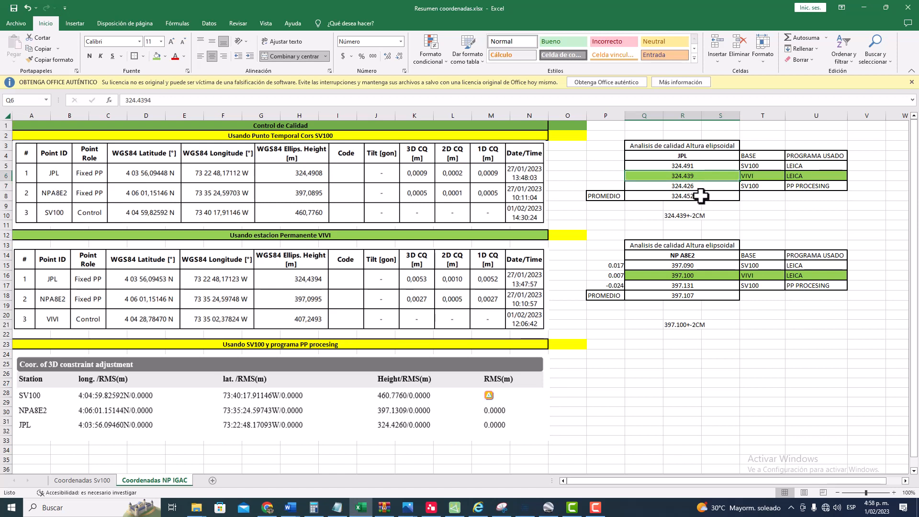
Step: Compare the NP A8E2 height from SV100 with PP Procesing against the one from VIVI with Leica
{"action": "left_click", "coordinate": [787, 286]}
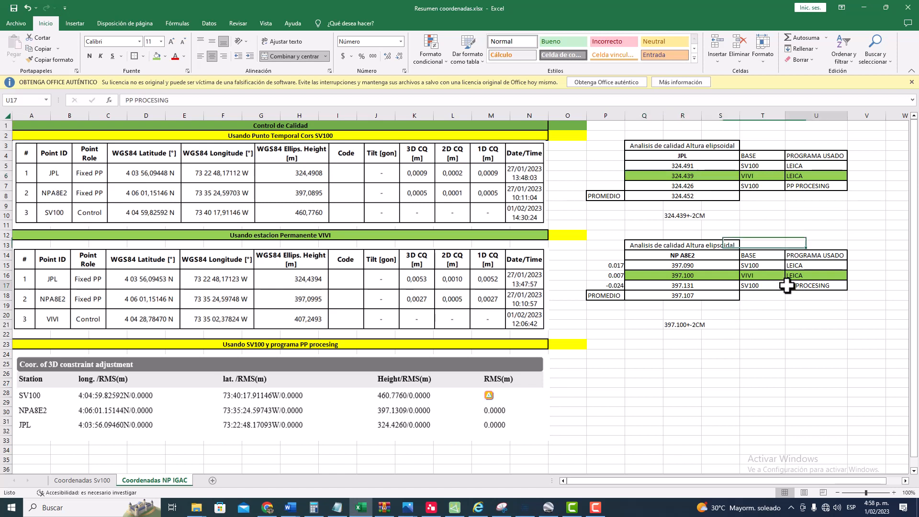
{"action": "left_click", "coordinate": [750, 285]}
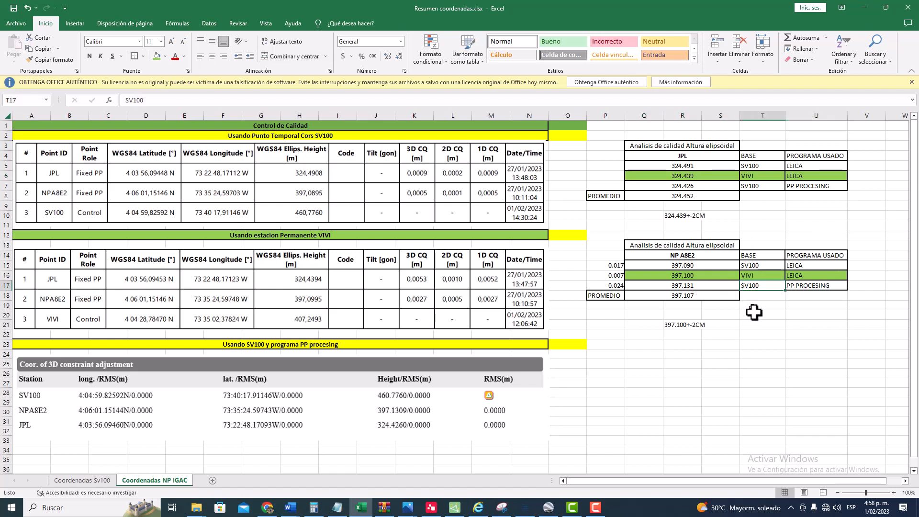
{"action": "left_click", "coordinate": [696, 286]}
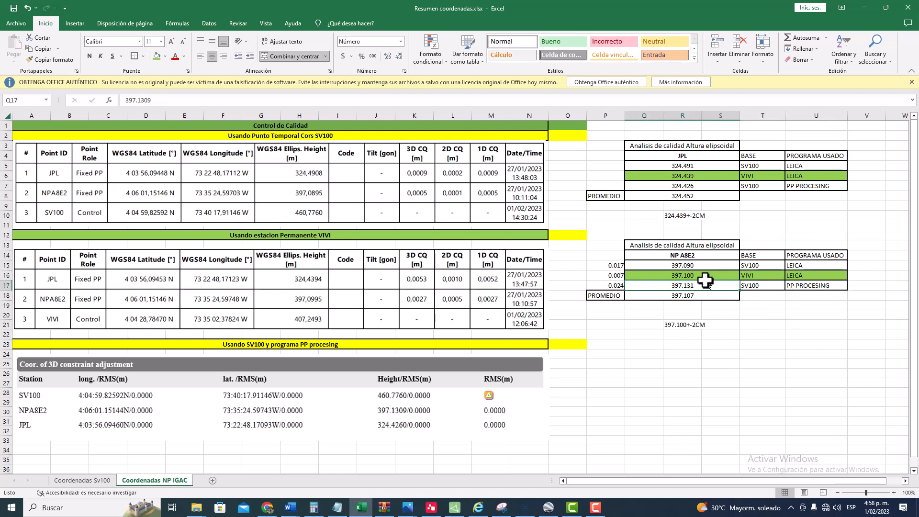
{"action": "left_click", "coordinate": [701, 276]}
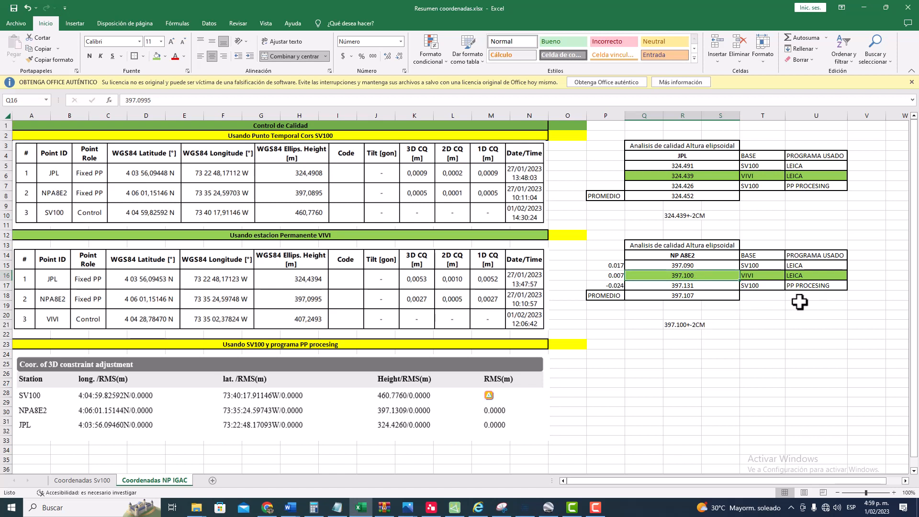
{"action": "left_click", "coordinate": [797, 286]}
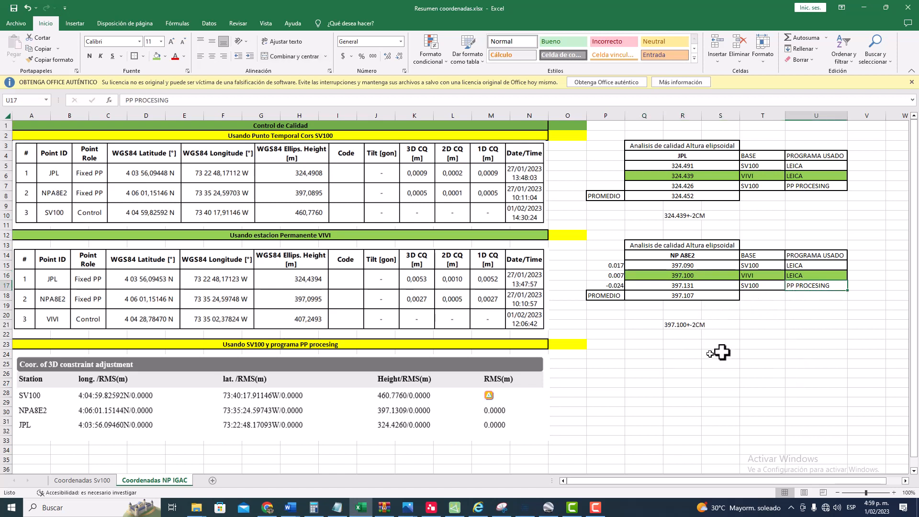
Step: Review the base and program used for the third NP A8E2 height in row 17
{"action": "left_click", "coordinate": [767, 284]}
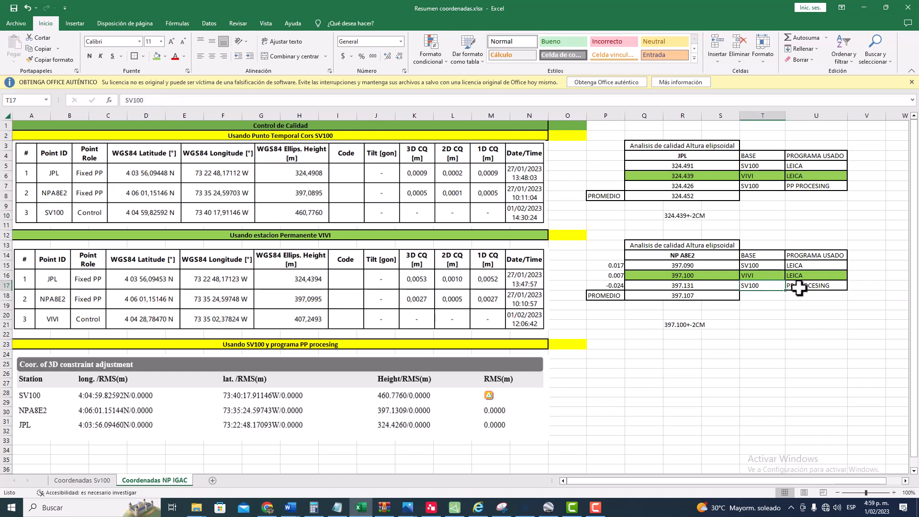
{"action": "left_click", "coordinate": [794, 289]}
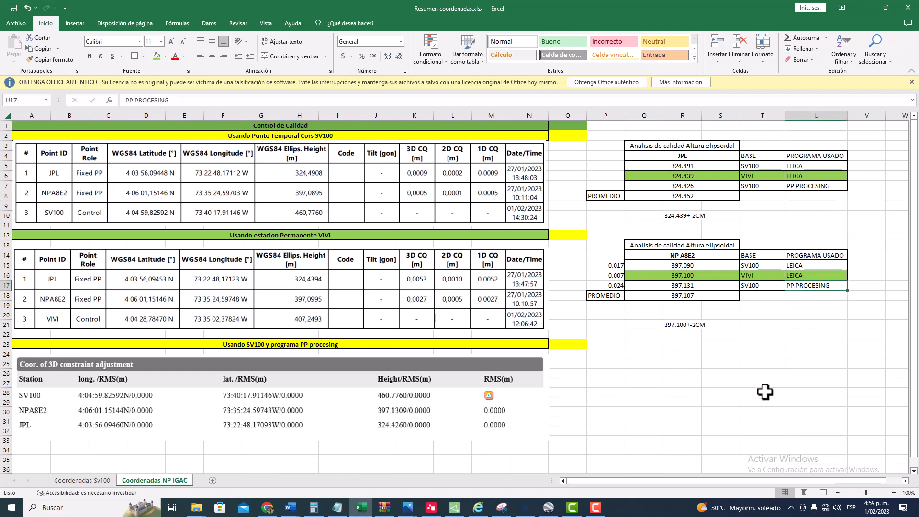
{"action": "left_click", "coordinate": [680, 362]}
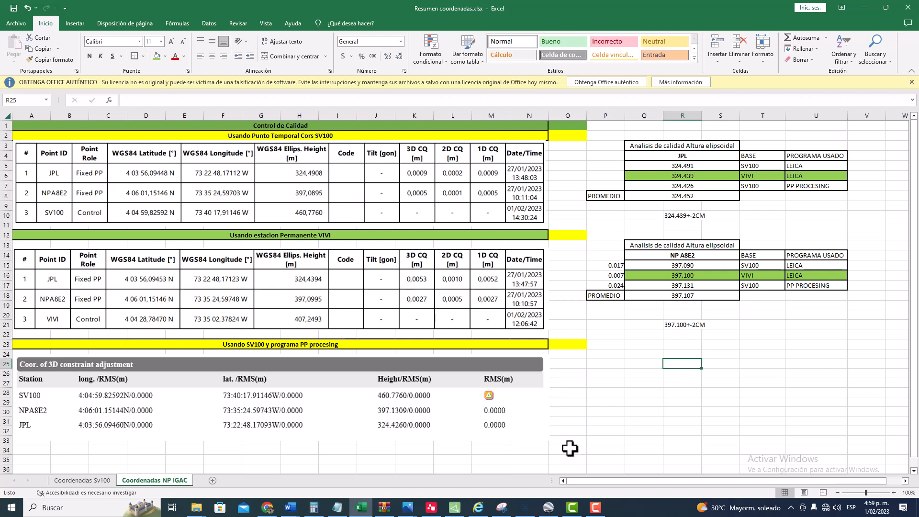
Step: Switch to the inverse geodetic problem calculation in Magna Sirgas and place its window beside the coordinate tables
{"action": "left_click", "coordinate": [525, 508]}
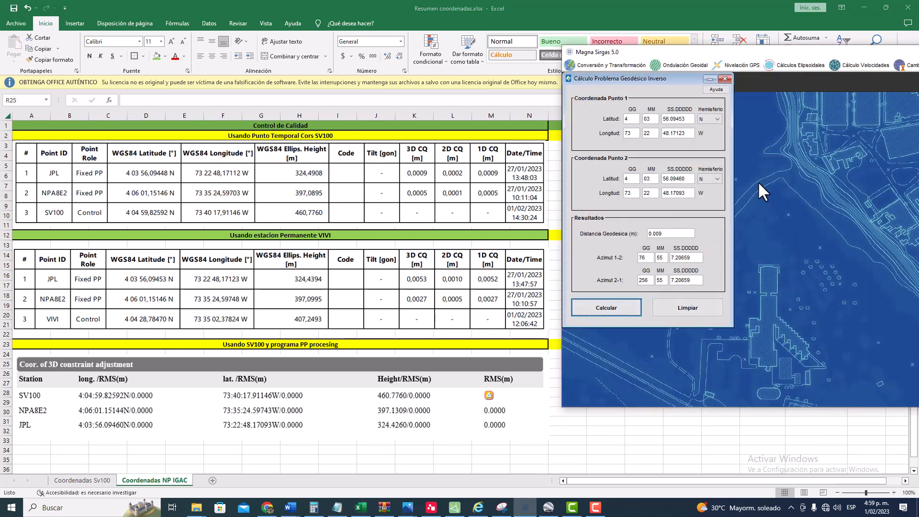
{"action": "left_click_drag", "start_coordinate": [727, 63], "coordinate": [735, 125]}
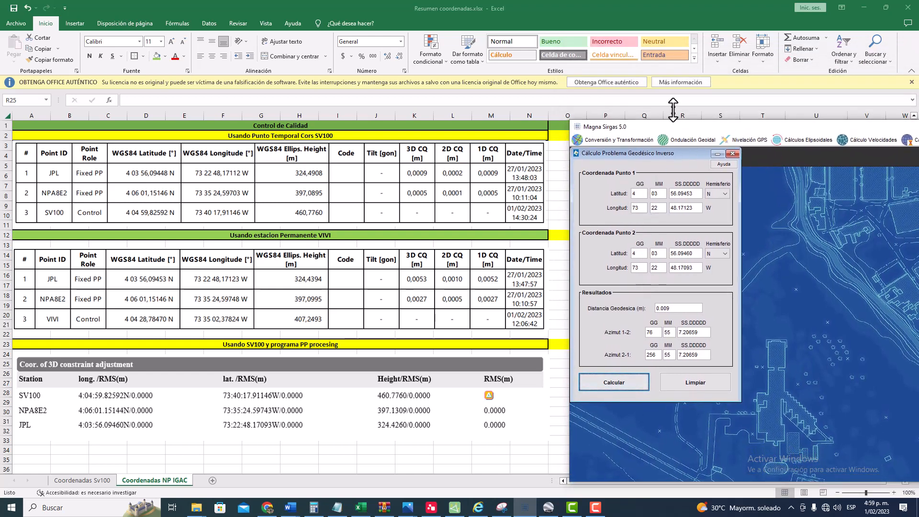
{"action": "left_click_drag", "start_coordinate": [669, 125], "coordinate": [674, 114]}
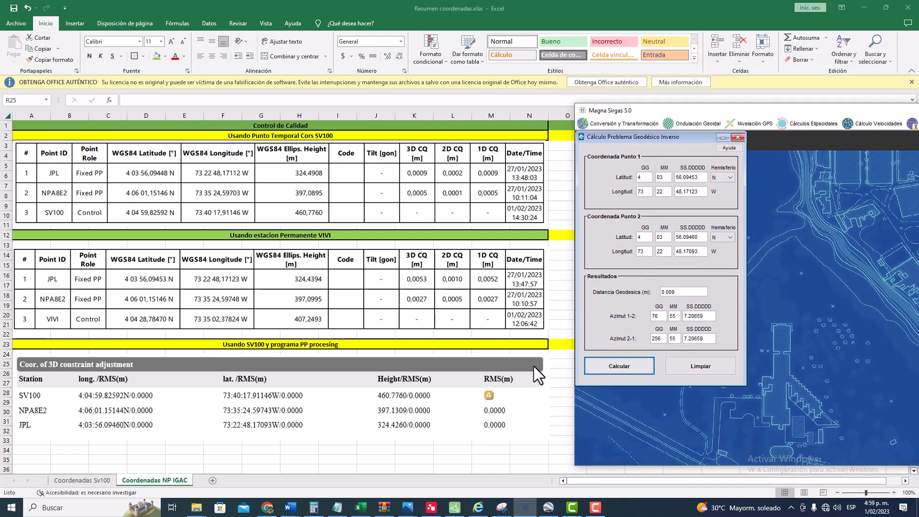
Step: Compare the JPL coordinates from the VIVI and PP procesing tables with the two points in the Magna Sirgas calculation
{"action": "scroll", "coordinate": [489, 371], "scroll_direction": "down", "scroll_amount": 2}
{"action": "scroll", "coordinate": [453, 376], "scroll_direction": "down", "scroll_amount": 1}
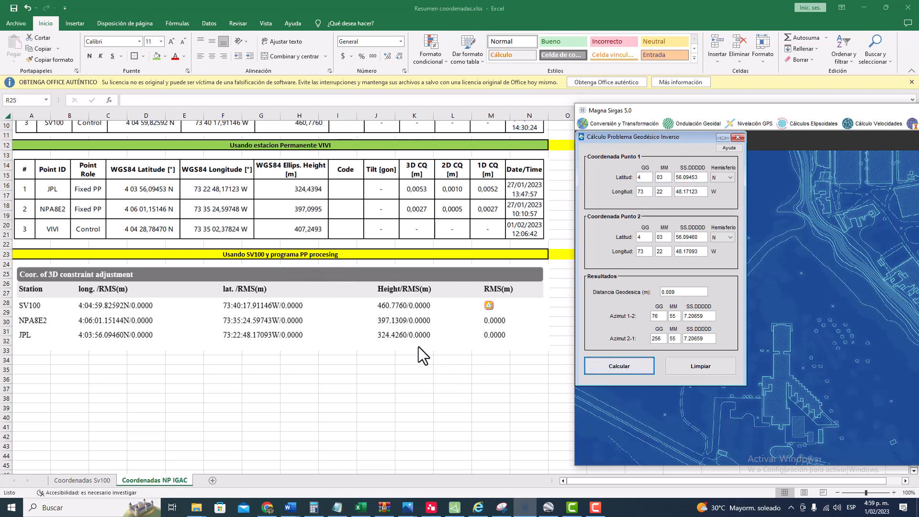
{"action": "scroll", "coordinate": [421, 360], "scroll_direction": "up", "scroll_amount": 2}
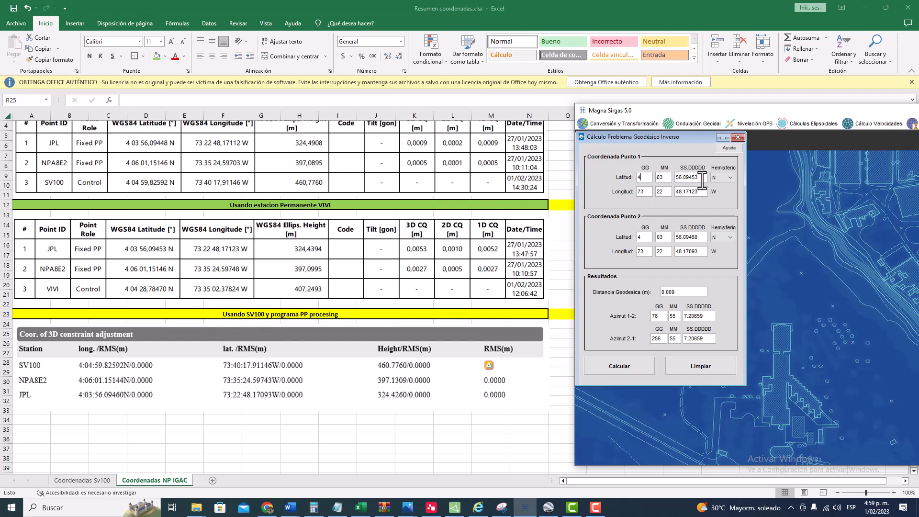
{"action": "key", "text": "alt+Tab"}
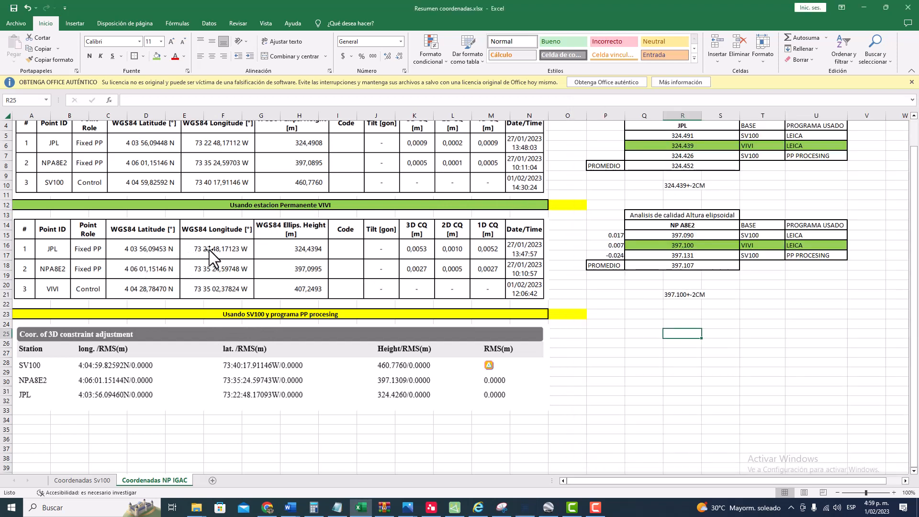
{"action": "left_click", "coordinate": [283, 247]}
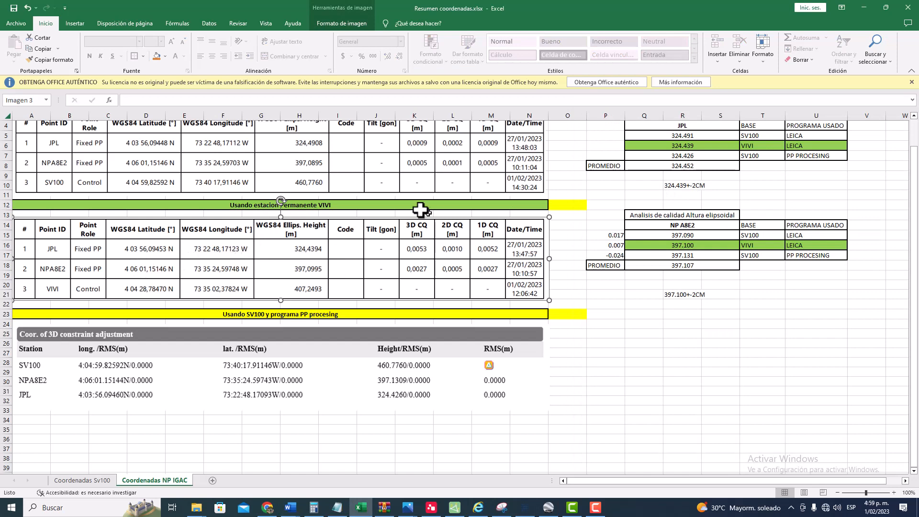
{"action": "key", "text": "alt+Tab"}
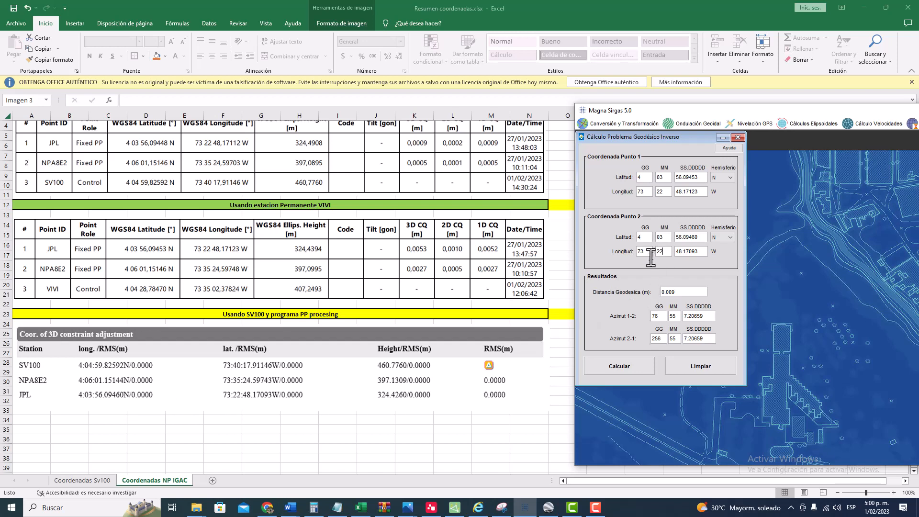
Step: Recalculate the geodesic distance between the VIVI and PP procesing coordinates of JPL and highlight the resulting distance
{"action": "left_click", "coordinate": [704, 253]}
{"action": "left_click_drag", "start_coordinate": [710, 250], "coordinate": [693, 252]}
{"action": "left_click", "coordinate": [625, 366]}
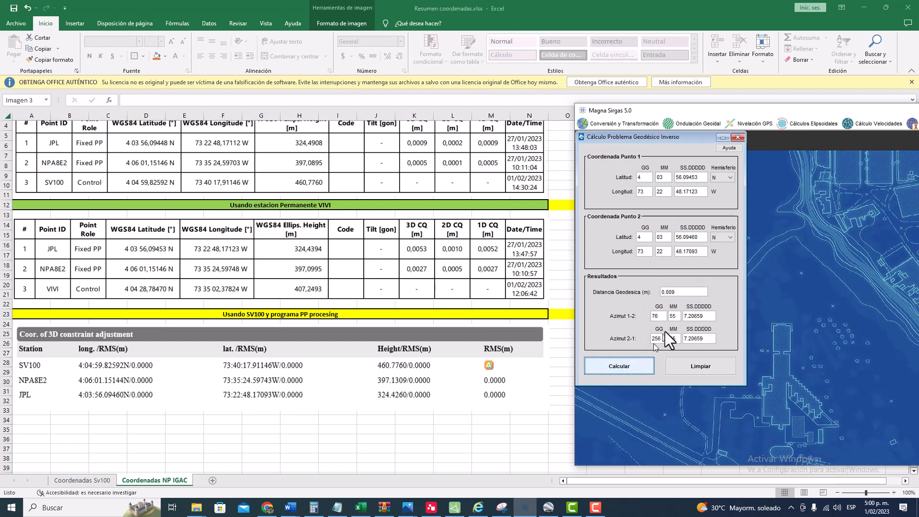
{"action": "double_click", "coordinate": [678, 292]}
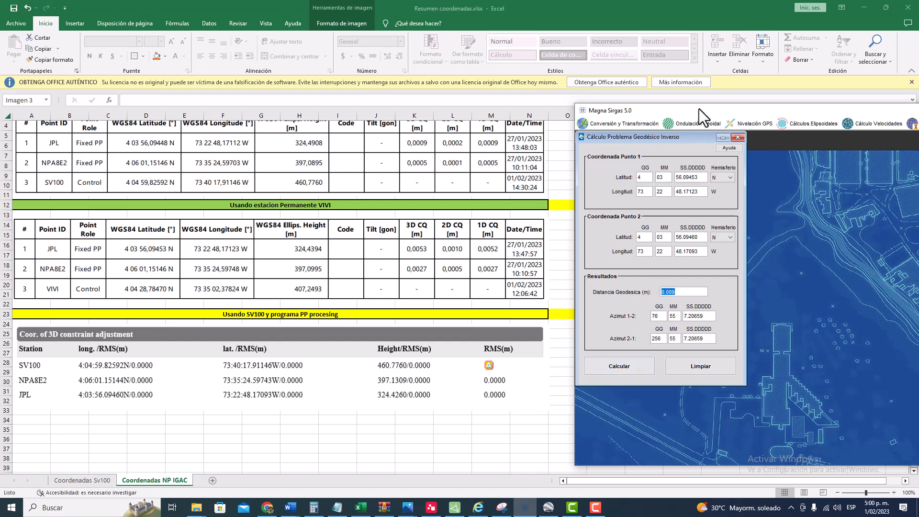
Step: Move the Magna Sirgas window clear of the height analysis tables and return to the Coordenadas NP IGAC sheet in Excel
{"action": "left_click_drag", "start_coordinate": [699, 108], "coordinate": [832, 121]}
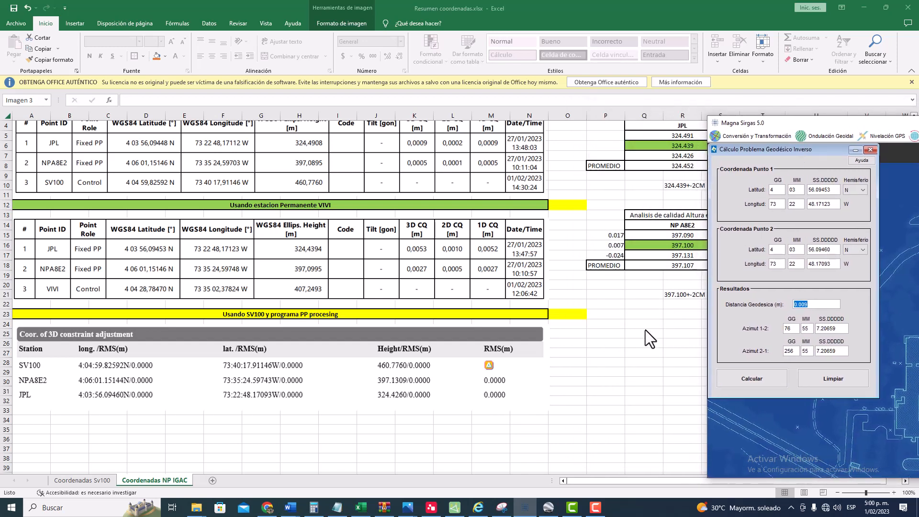
{"action": "left_click_drag", "start_coordinate": [759, 122], "coordinate": [918, 140]}
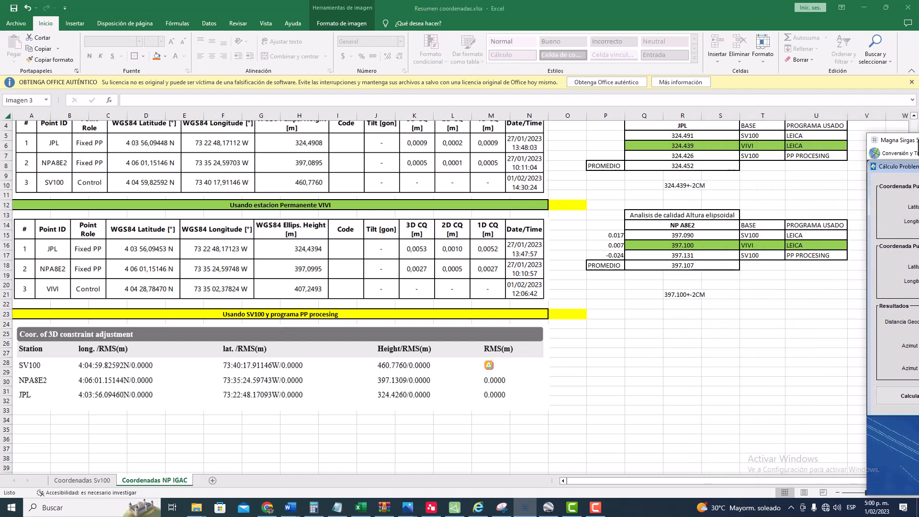
{"action": "scroll", "coordinate": [640, 210], "scroll_direction": "up", "scroll_amount": 1}
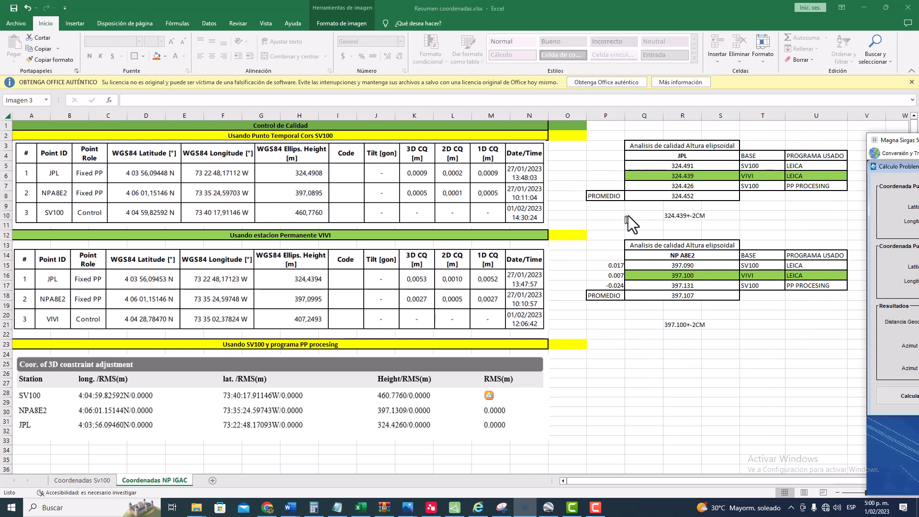
{"action": "left_click", "coordinate": [660, 359]}
{"action": "left_click", "coordinate": [640, 364]}
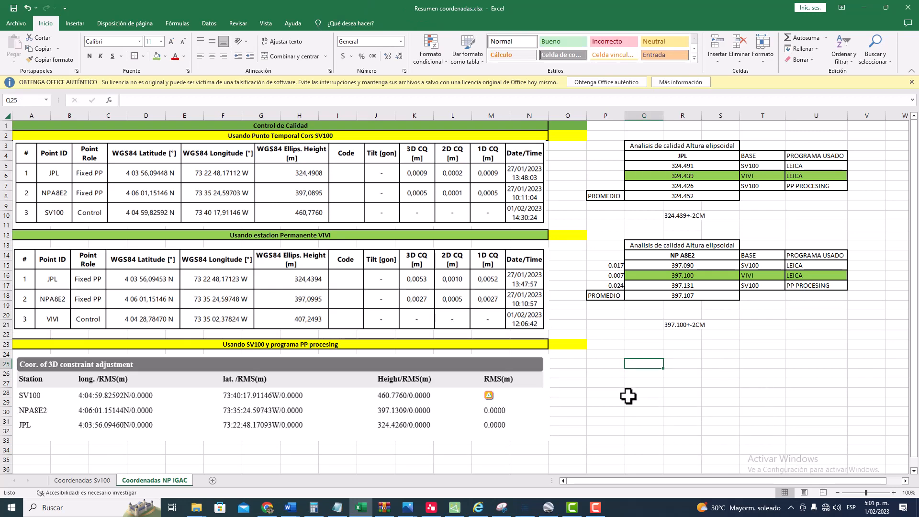
Step: Switch to Google Earth Pro and measure the straight-line distance in metres from VIVI to A8-E-2
{"action": "left_click", "coordinate": [549, 507]}
{"action": "scroll", "coordinate": [532, 364], "scroll_direction": "up", "scroll_amount": 3}
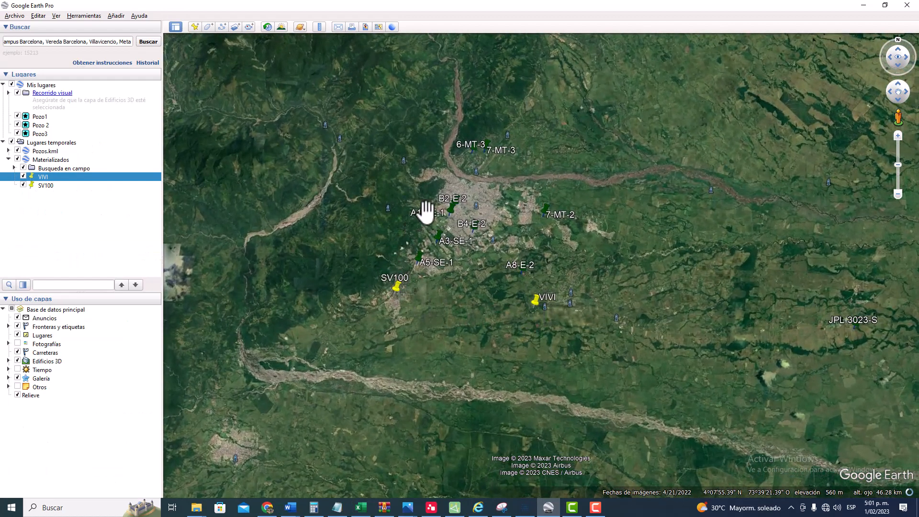
{"action": "left_click", "coordinate": [319, 26]}
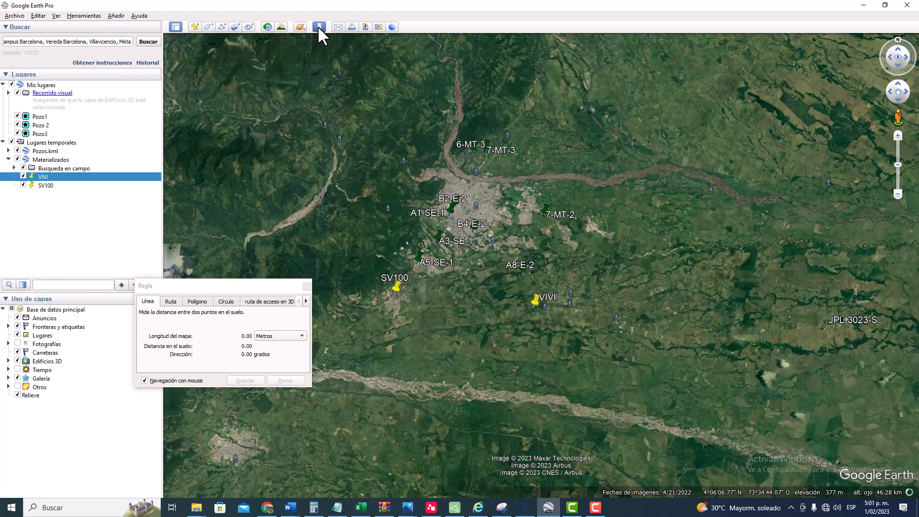
{"action": "left_click", "coordinate": [534, 309]}
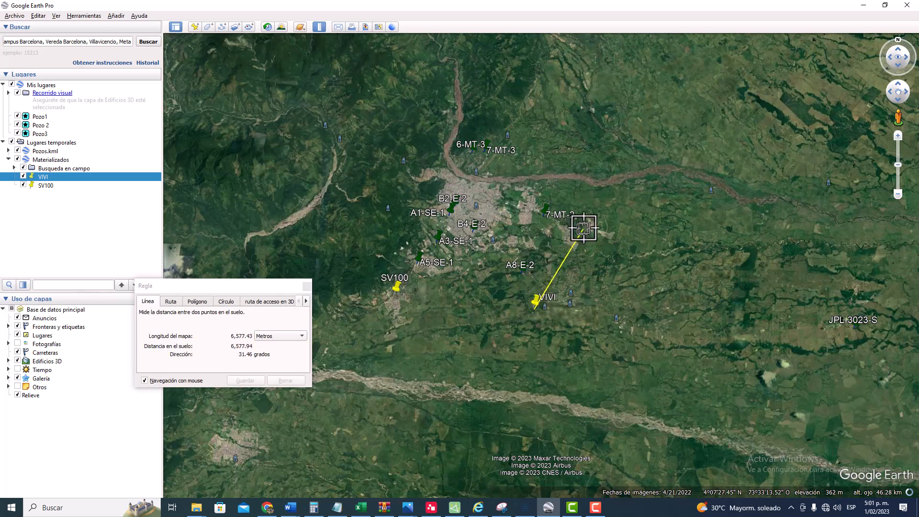
{"action": "left_click", "coordinate": [524, 264]}
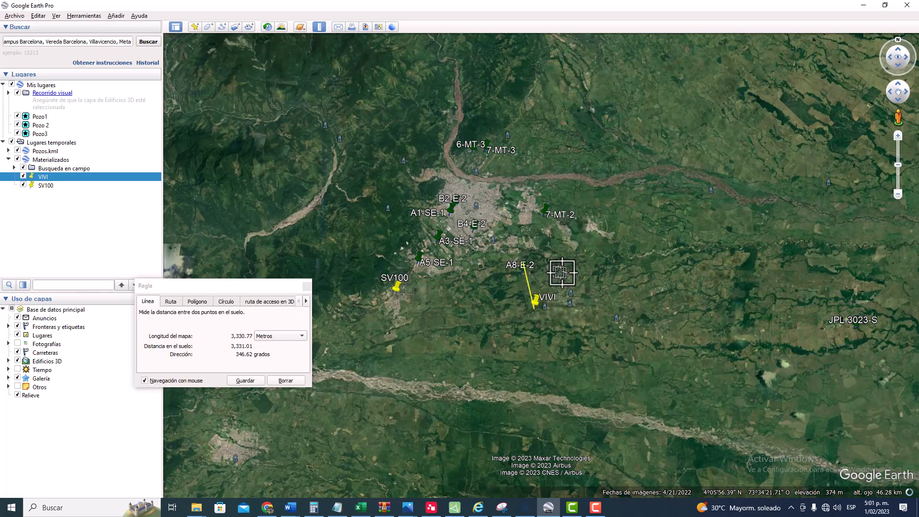
Step: Measure a path from A8-E-2 through JPL 3023-S to VIVI, then close the ruler
{"action": "left_click", "coordinate": [170, 301]}
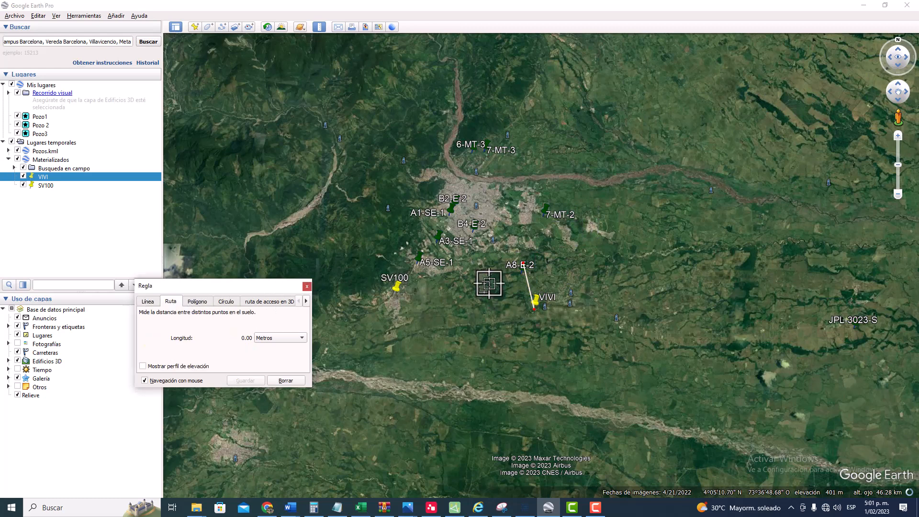
{"action": "left_click", "coordinate": [841, 321]}
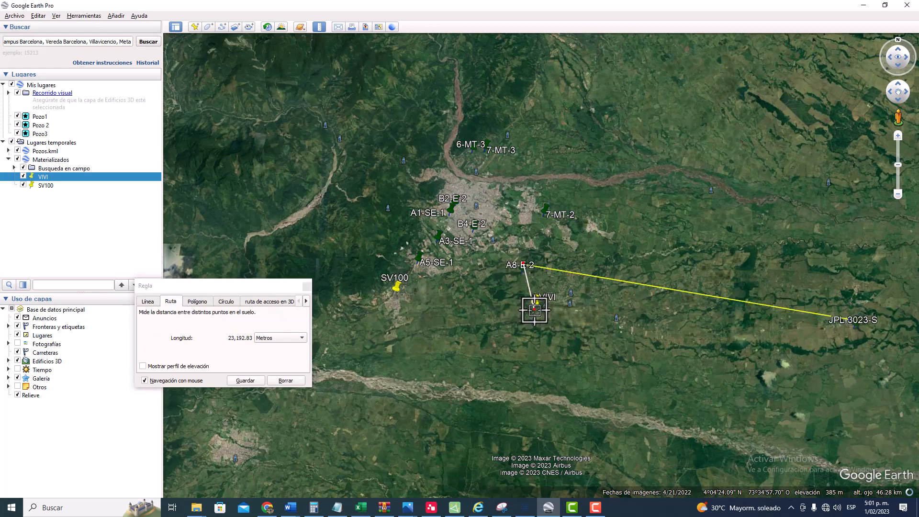
{"action": "left_click", "coordinate": [534, 310]}
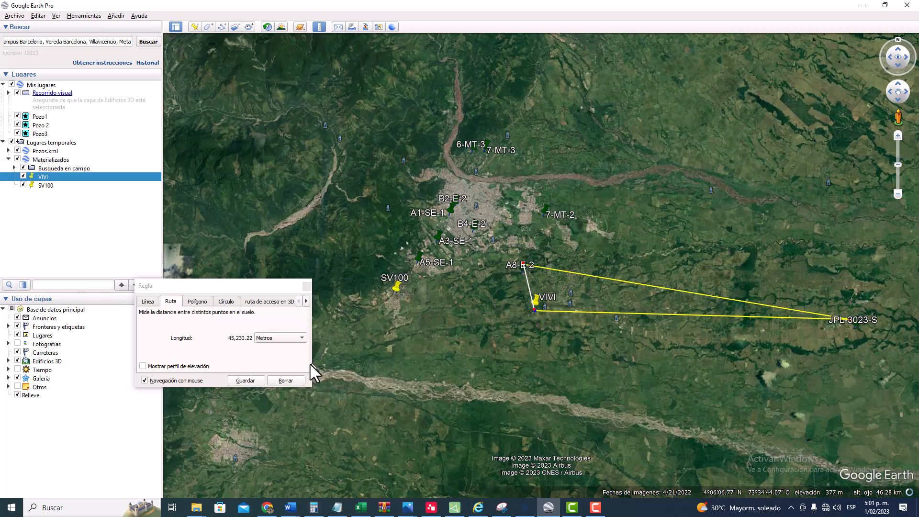
{"action": "left_click", "coordinate": [306, 287]}
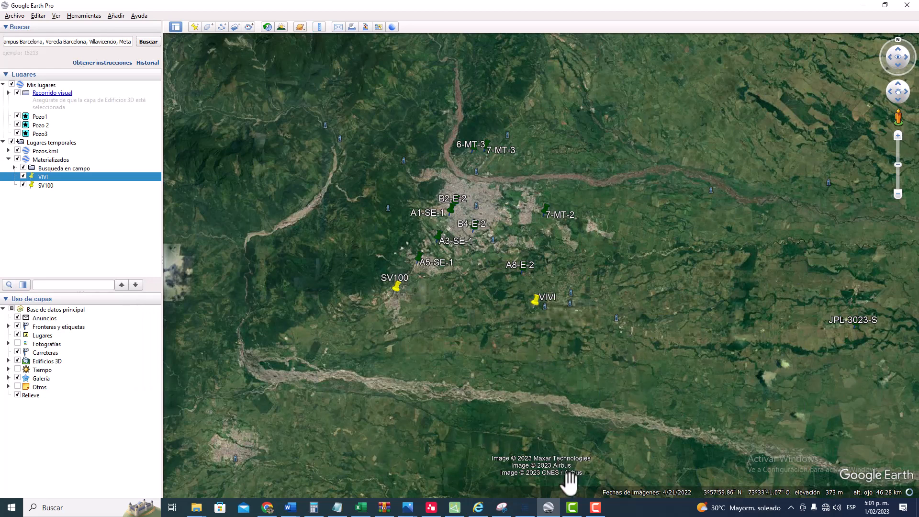
Step: Switch back to Excel and review the Control de Calidad results for the SV100 base and the VIVI permanent station
{"action": "left_click", "coordinate": [362, 508]}
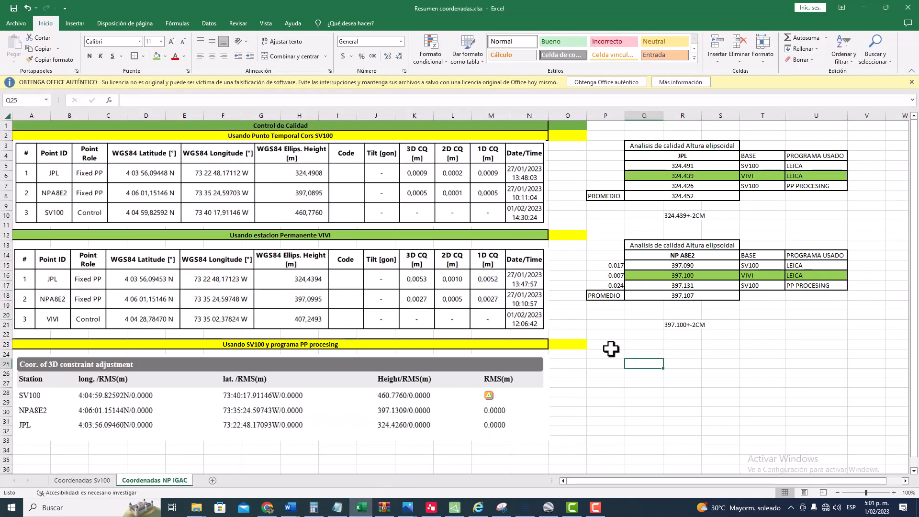
{"action": "left_click", "coordinate": [8, 126]}
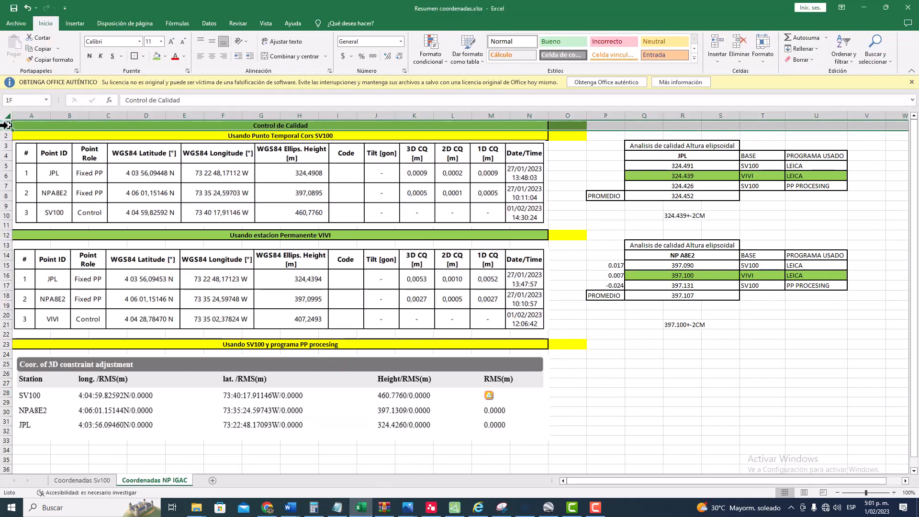
{"action": "double_click", "coordinate": [286, 126]}
{"action": "key", "text": "Escape"}
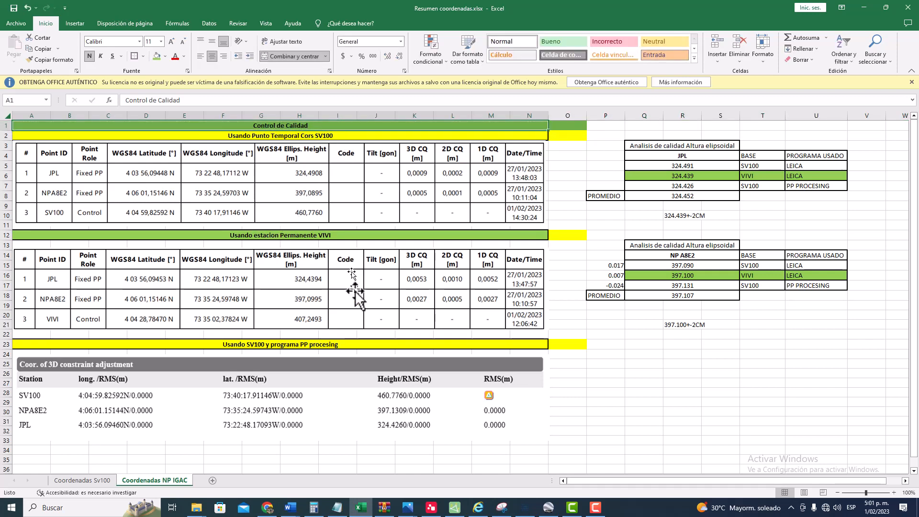
{"action": "left_click", "coordinate": [170, 199]}
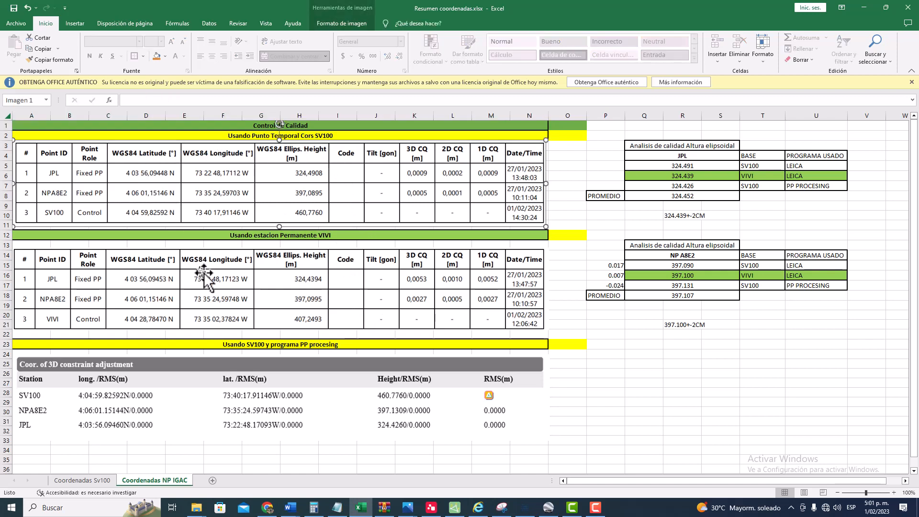
{"action": "left_click", "coordinate": [243, 269]}
{"action": "left_click", "coordinate": [241, 235]}
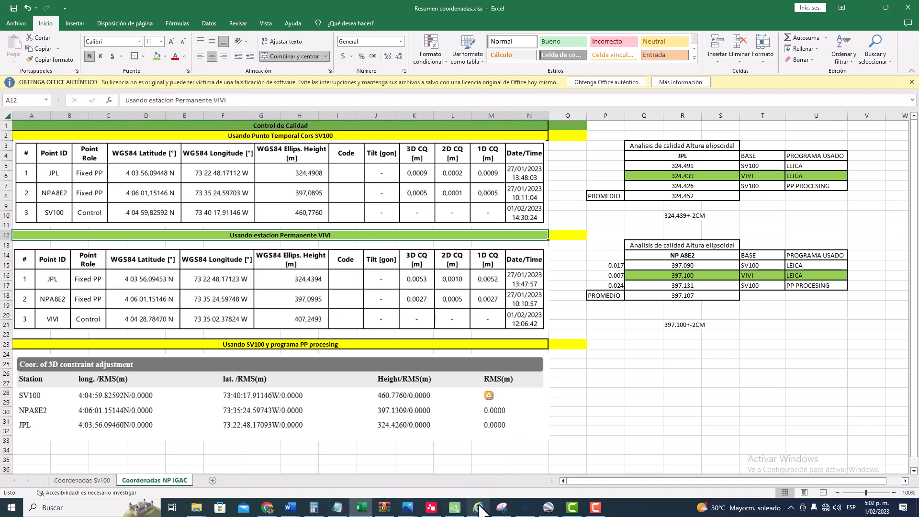
Step: Switch to obtencion_de_alturas.pdf in Chrome and review step B of the profile case along with Figure 3
{"action": "mouse_move", "coordinate": [479, 505]}
{"action": "mouse_move", "coordinate": [478, 472]}
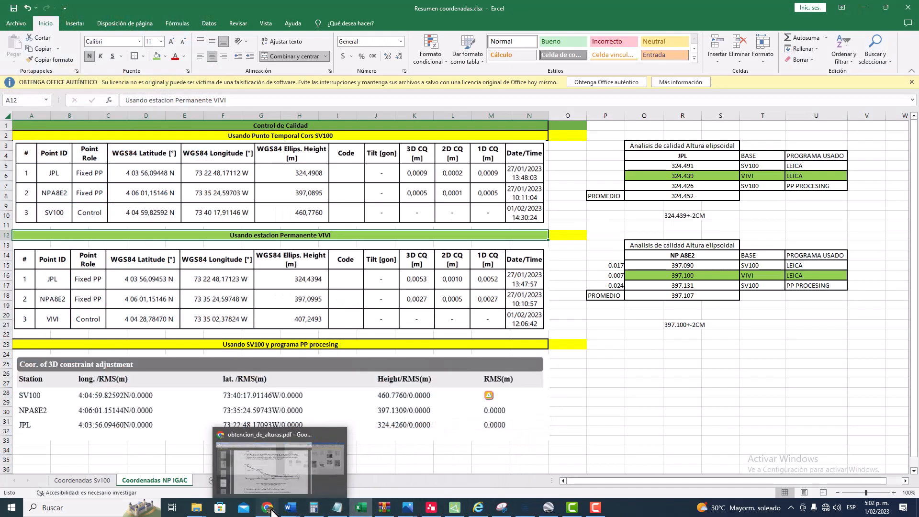
{"action": "left_click", "coordinate": [269, 506]}
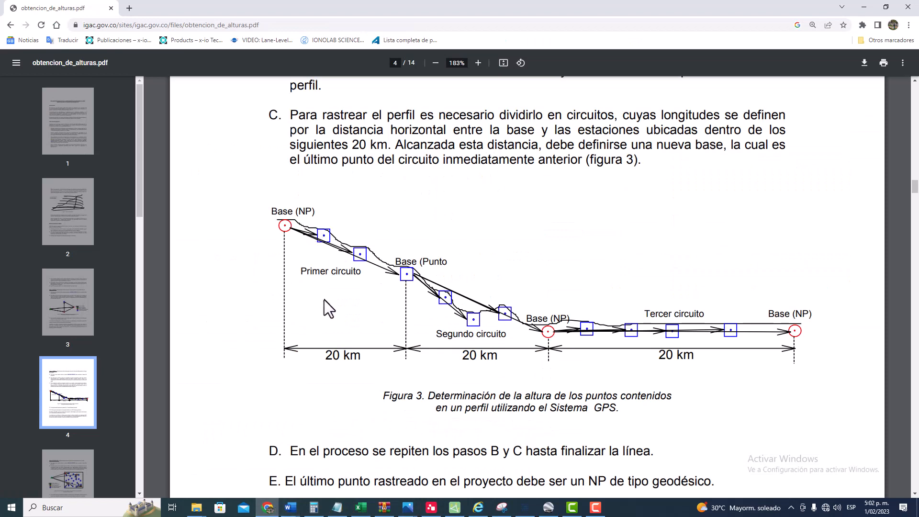
{"action": "scroll", "coordinate": [326, 271], "scroll_direction": "up", "scroll_amount": 2}
{"action": "scroll", "coordinate": [326, 271], "scroll_direction": "up", "scroll_amount": 1}
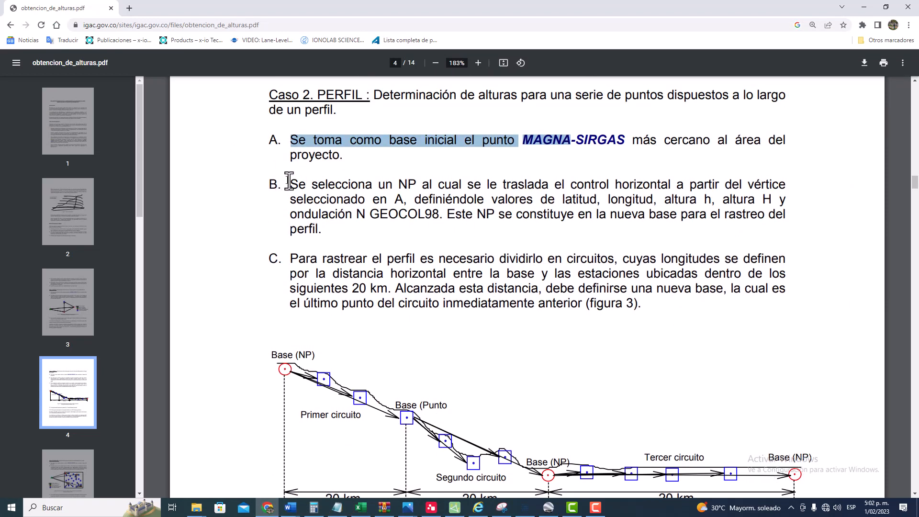
{"action": "left_click_drag", "start_coordinate": [289, 184], "coordinate": [577, 185]}
{"action": "scroll", "coordinate": [505, 230], "scroll_direction": "down", "scroll_amount": 2}
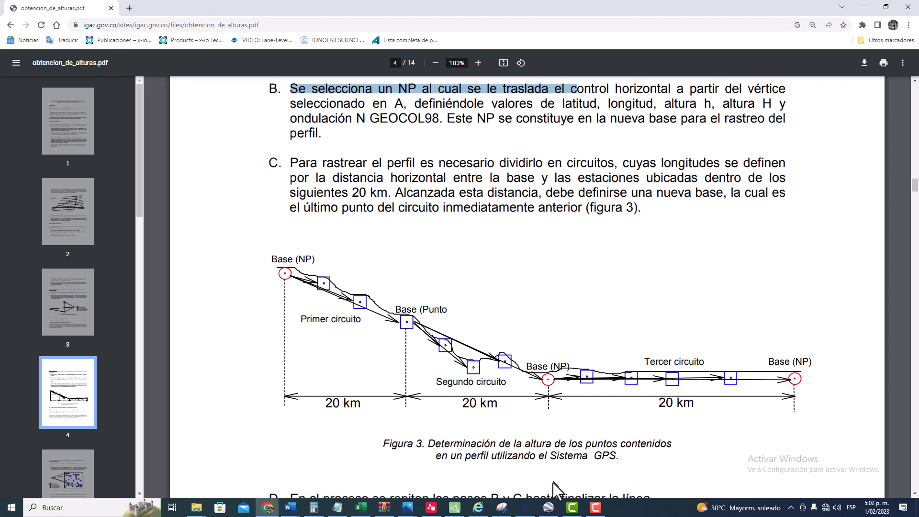
Step: Switch to Google Earth Pro and examine the Pozo1, Pozo 2 and Pozo3 sites southeast of VIVI and JPL 3023-S
{"action": "left_click", "coordinate": [548, 507]}
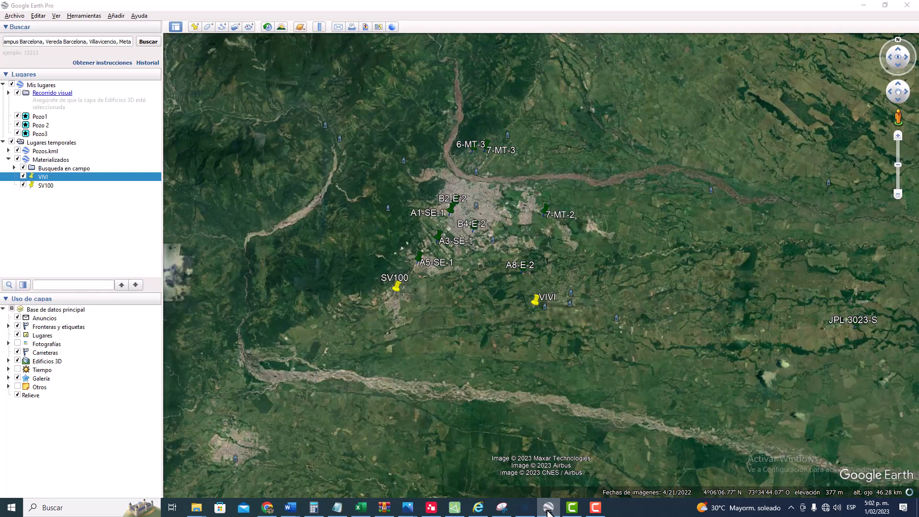
{"action": "left_click", "coordinate": [548, 509]}
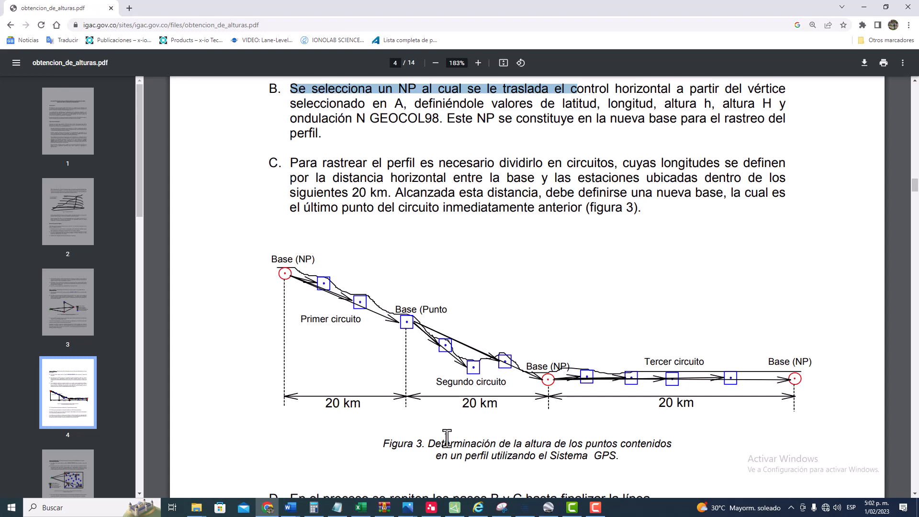
{"action": "left_click", "coordinate": [549, 508]}
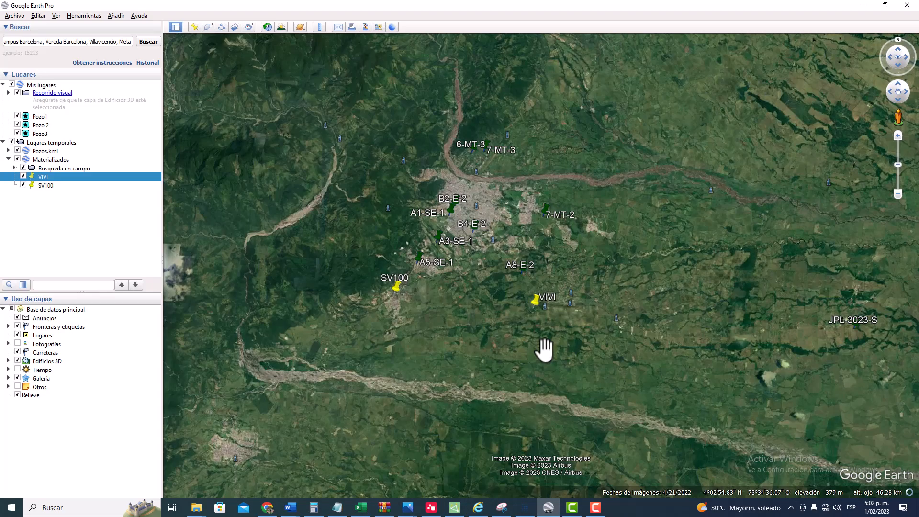
{"action": "left_click_drag", "start_coordinate": [538, 334], "coordinate": [461, 253]}
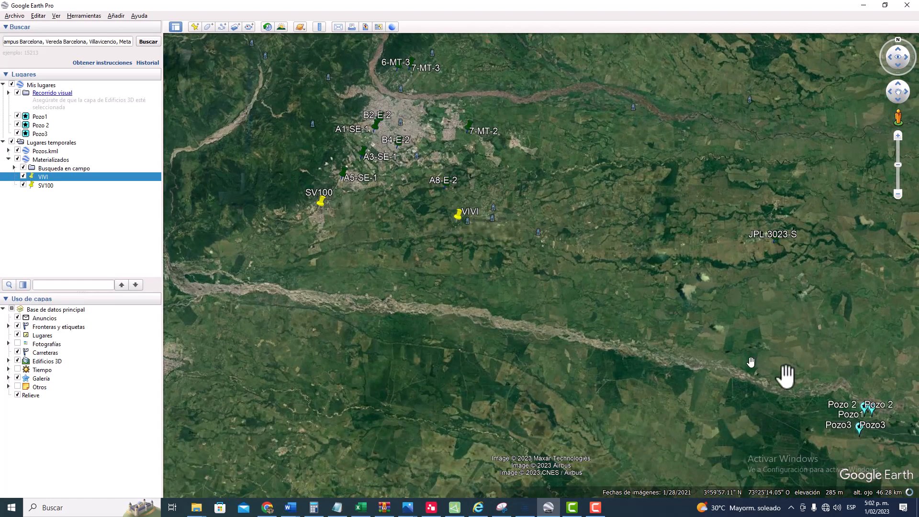
{"action": "scroll", "coordinate": [849, 440], "scroll_direction": "up", "scroll_amount": 3}
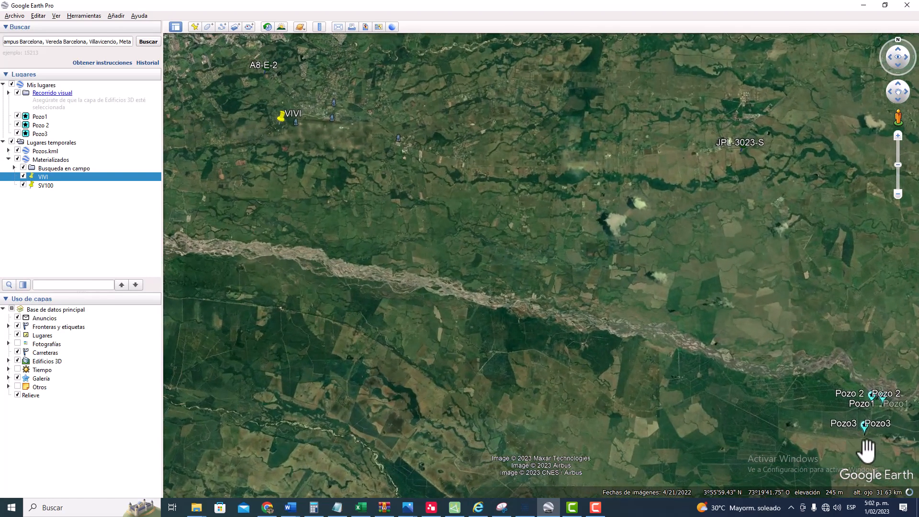
{"action": "scroll", "coordinate": [788, 412], "scroll_direction": "up", "scroll_amount": 2}
{"action": "scroll", "coordinate": [785, 424], "scroll_direction": "up", "scroll_amount": 2}
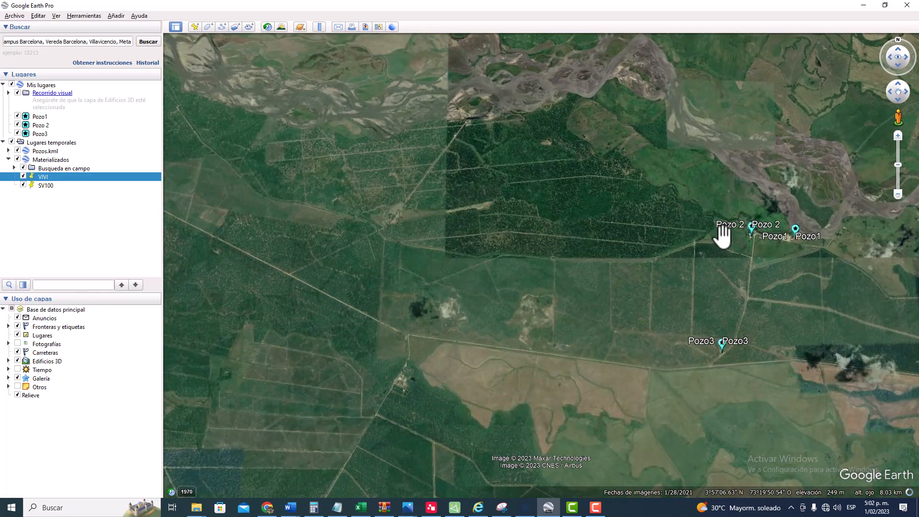
{"action": "scroll", "coordinate": [761, 323], "scroll_direction": "down", "scroll_amount": 3}
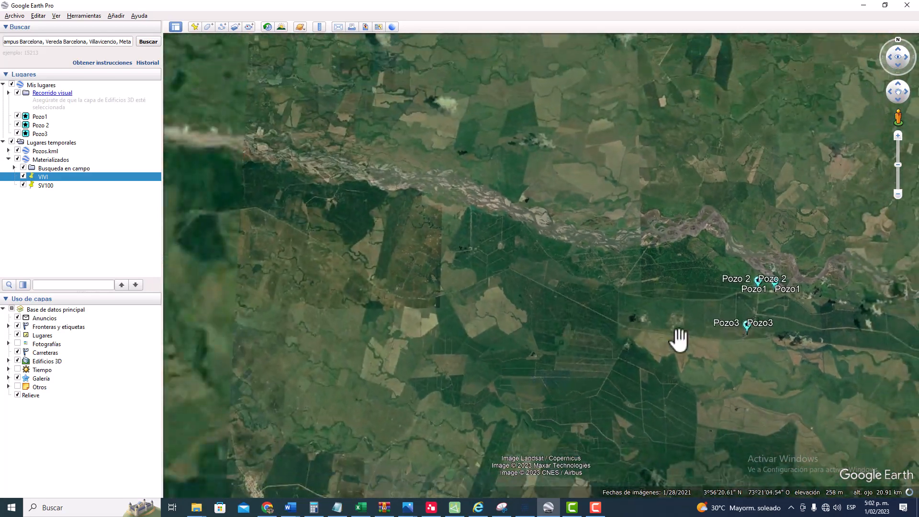
Step: Compare the location of the three wells with the JPL 3023-S, VIVI, A8-E-2, 7-MT-2 and SV100 points on the map
{"action": "left_click_drag", "start_coordinate": [679, 338], "coordinate": [544, 337]}
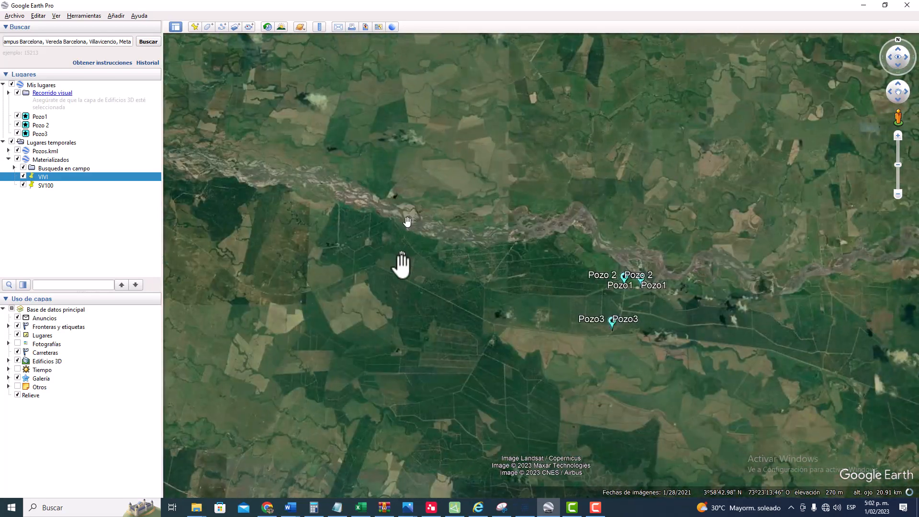
{"action": "scroll", "coordinate": [677, 281], "scroll_direction": "down", "scroll_amount": 3}
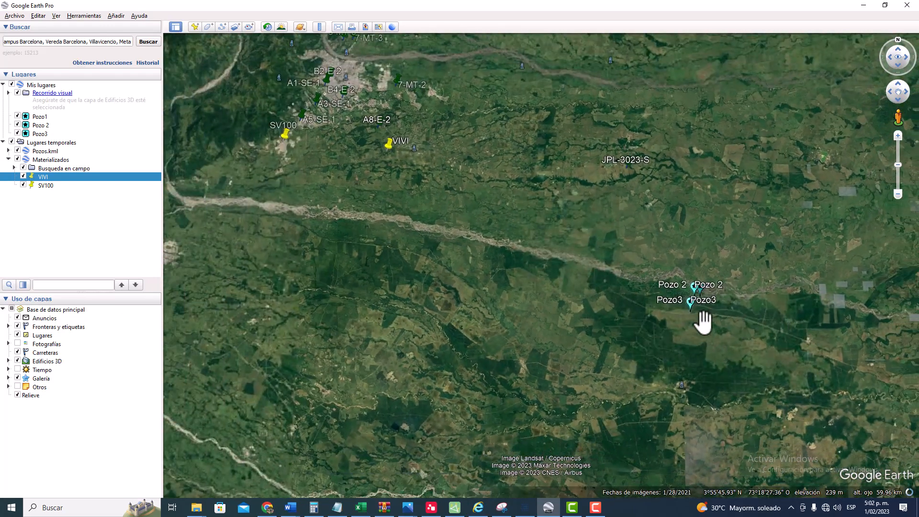
{"action": "left_click_drag", "start_coordinate": [495, 248], "coordinate": [575, 297]}
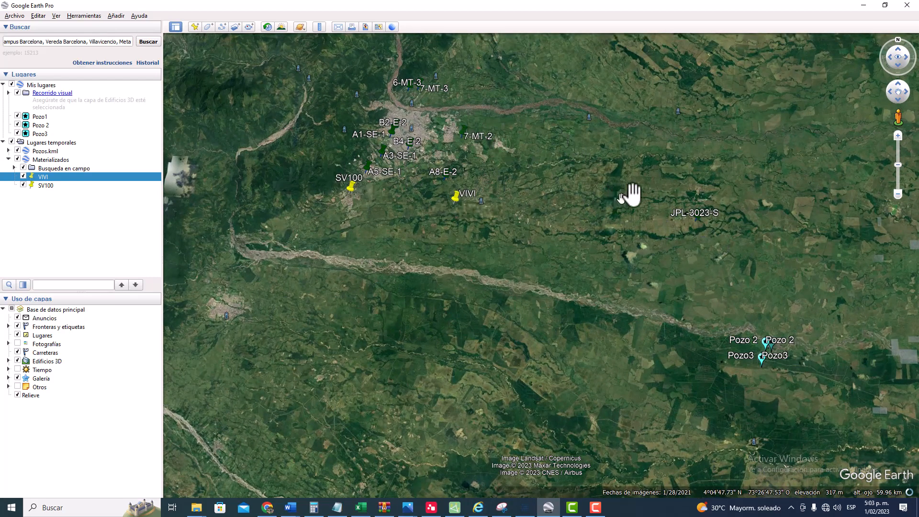
{"action": "scroll", "coordinate": [659, 225], "scroll_direction": "up", "scroll_amount": 1}
{"action": "left_click_drag", "start_coordinate": [659, 230], "coordinate": [706, 251]}
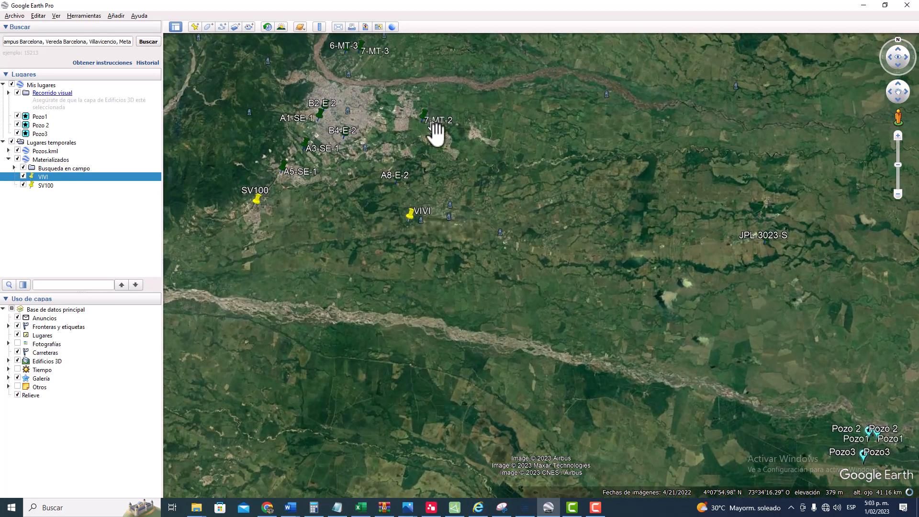
{"action": "scroll", "coordinate": [377, 186], "scroll_direction": "up", "scroll_amount": 1}
{"action": "scroll", "coordinate": [442, 181], "scroll_direction": "down", "scroll_amount": 2}
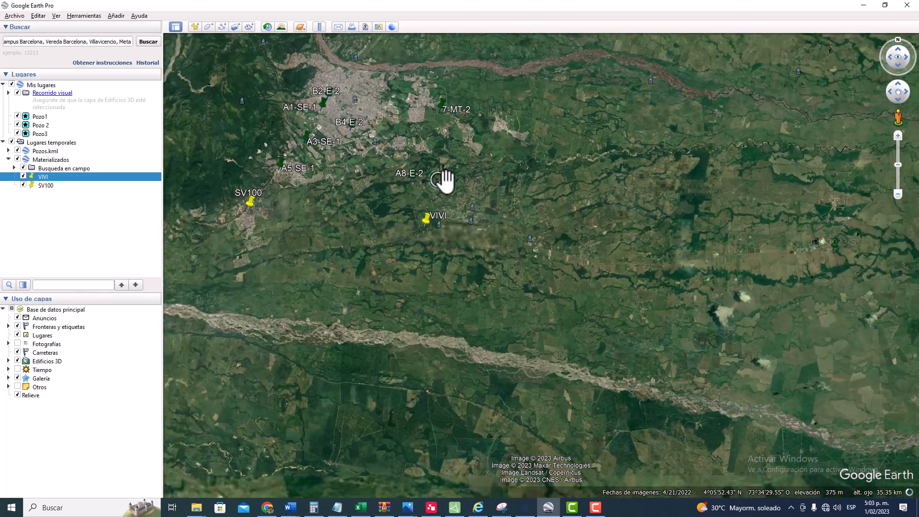
Step: Return to the well area south of the river and inspect the layout of Pozo1, Pozo 2 and Pozo3 up close
{"action": "left_click_drag", "start_coordinate": [643, 316], "coordinate": [533, 209]}
{"action": "scroll", "coordinate": [630, 277], "scroll_direction": "up", "scroll_amount": 2}
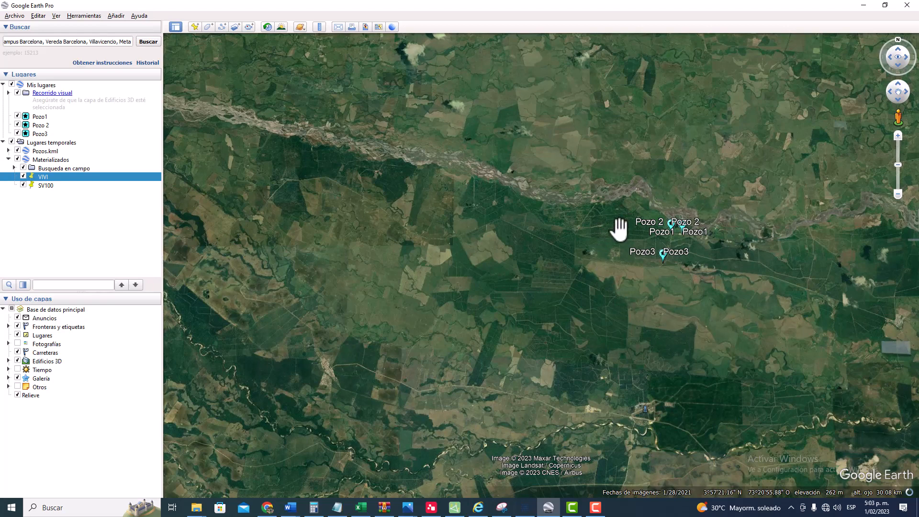
{"action": "scroll", "coordinate": [667, 244], "scroll_direction": "up", "scroll_amount": 3}
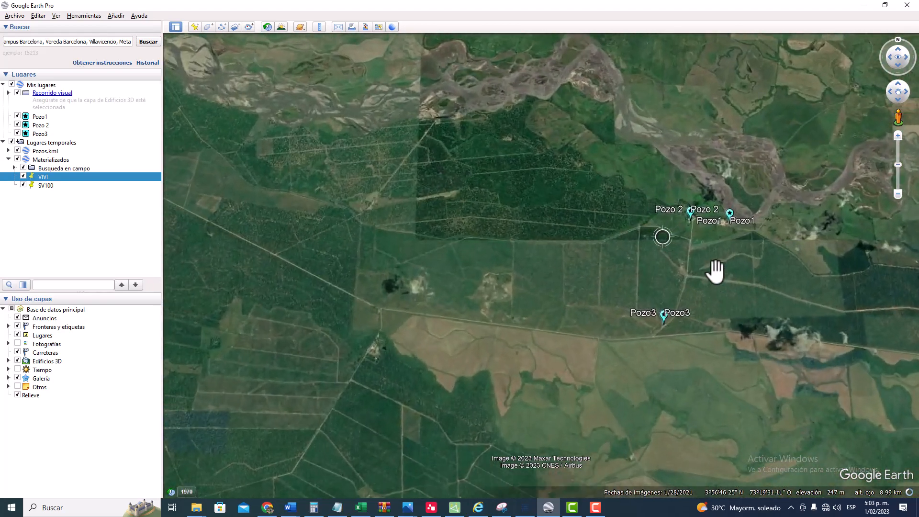
{"action": "scroll", "coordinate": [790, 329], "scroll_direction": "up", "scroll_amount": 1}
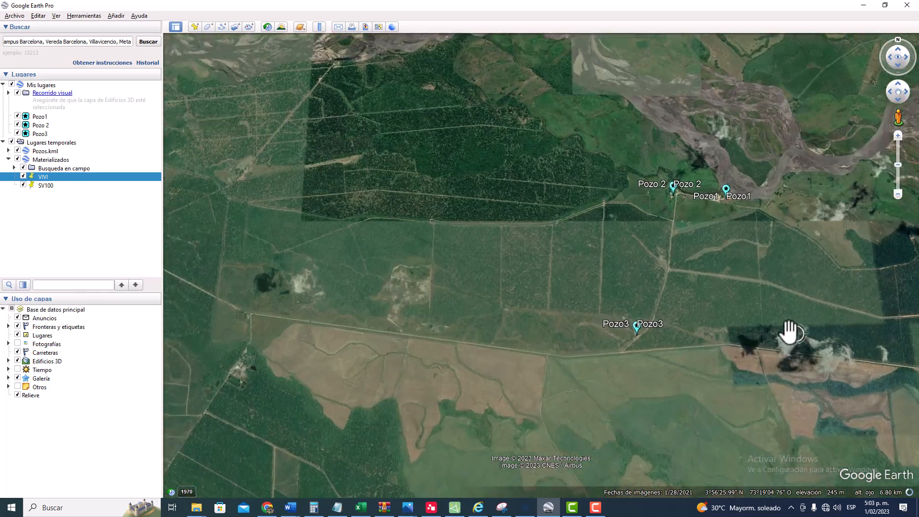